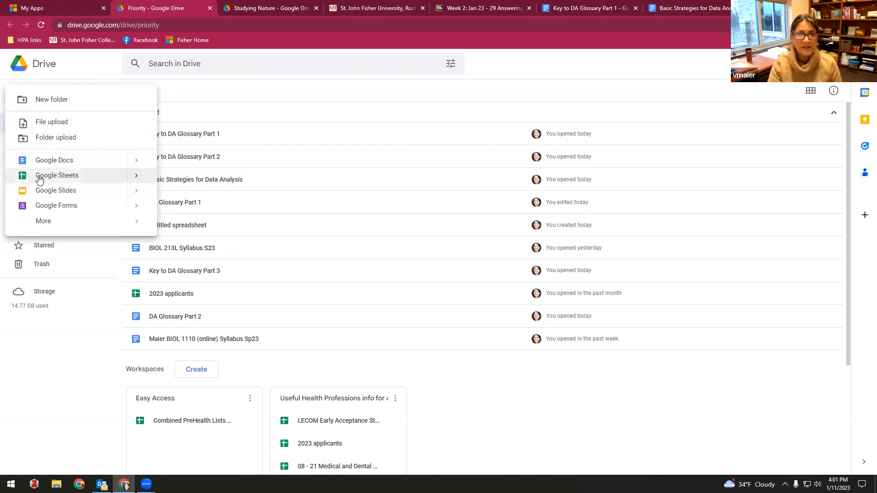
Step: Create a blank Google Sheets spreadsheet and select individual cells in rows 1 and 2, column A, row 1 and cell D6
click(39, 177)
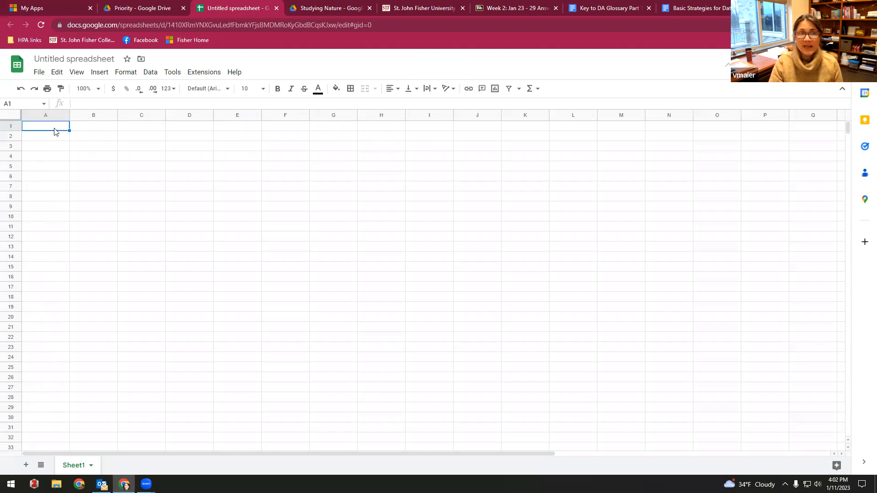
click(87, 128)
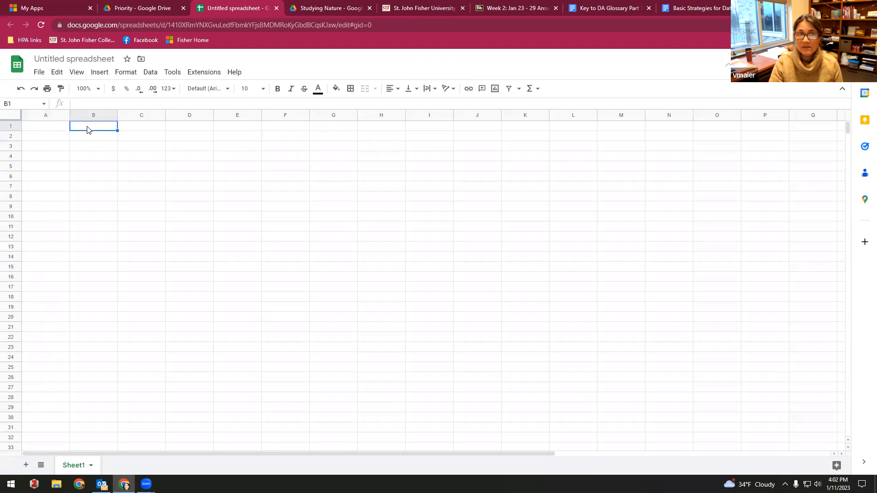
click(43, 128)
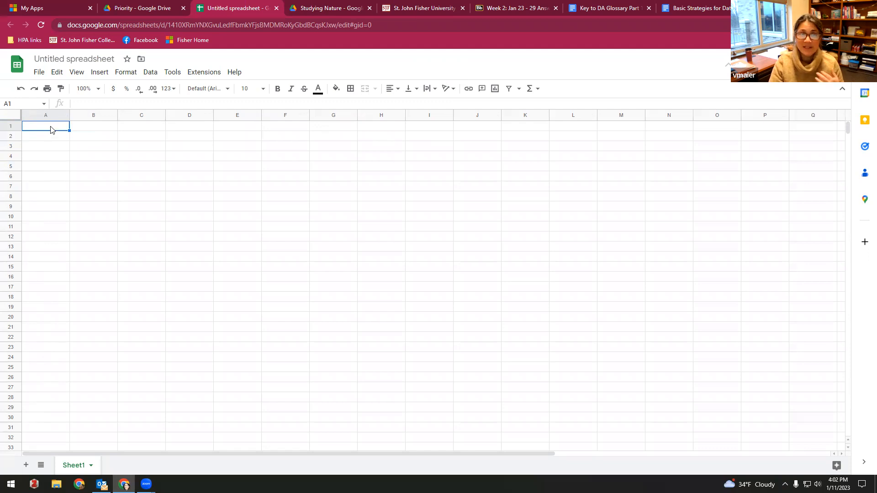
click(89, 127)
click(138, 126)
click(134, 136)
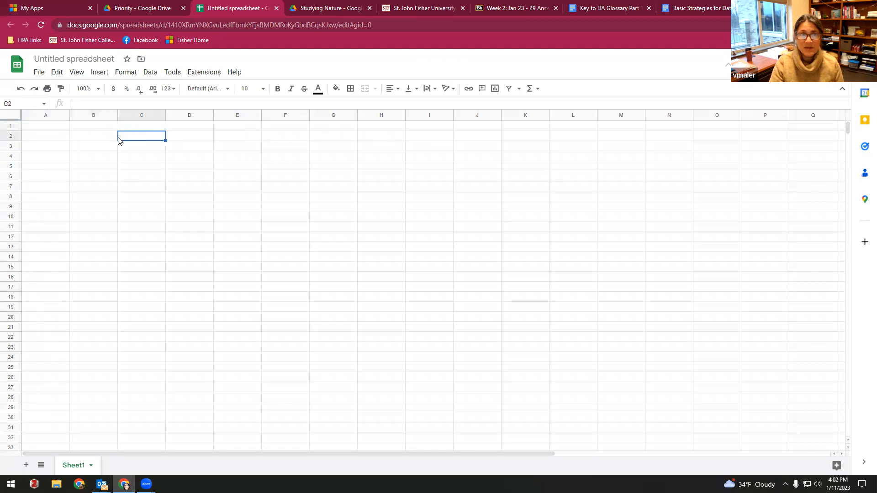
click(101, 138)
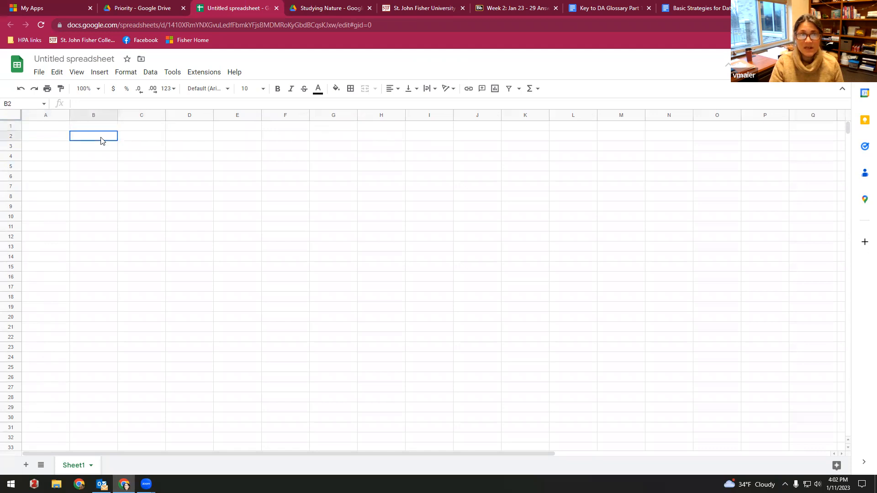
click(46, 115)
click(10, 126)
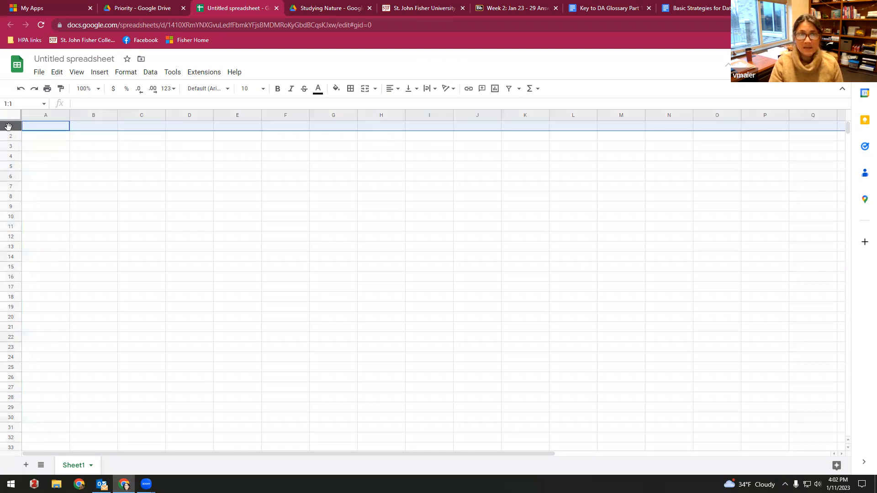
click(189, 184)
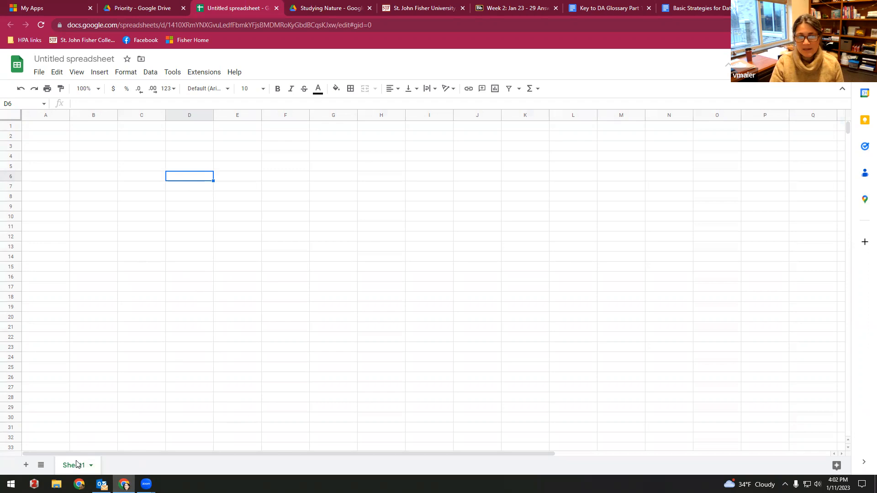
Step: Add a second sheet to the spreadsheet and switch back and forth between Sheet1 and Sheet2
click(26, 465)
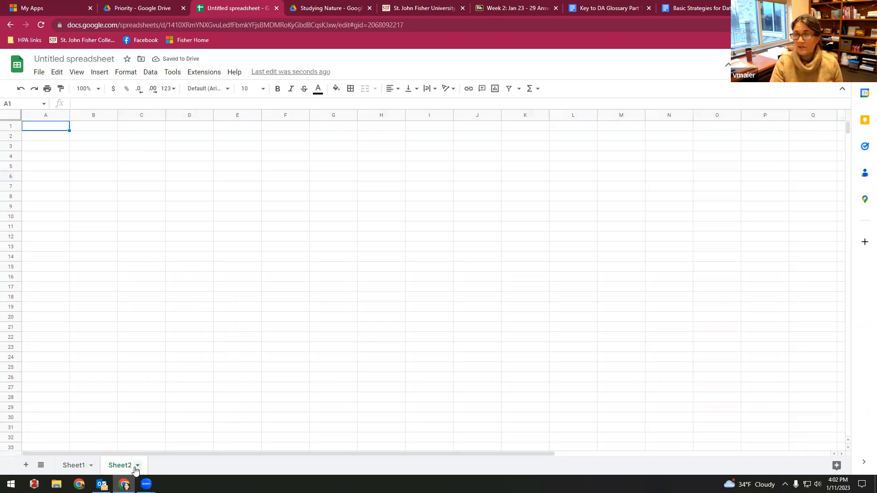
click(72, 466)
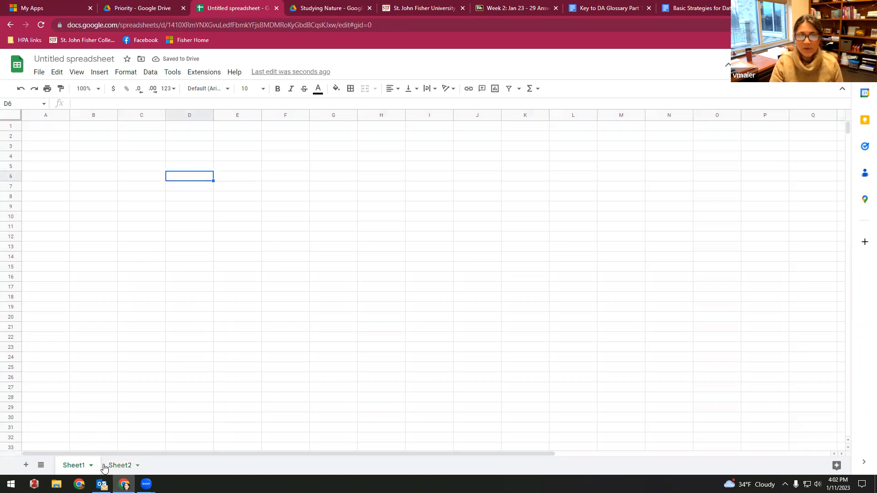
click(112, 466)
click(72, 465)
click(115, 466)
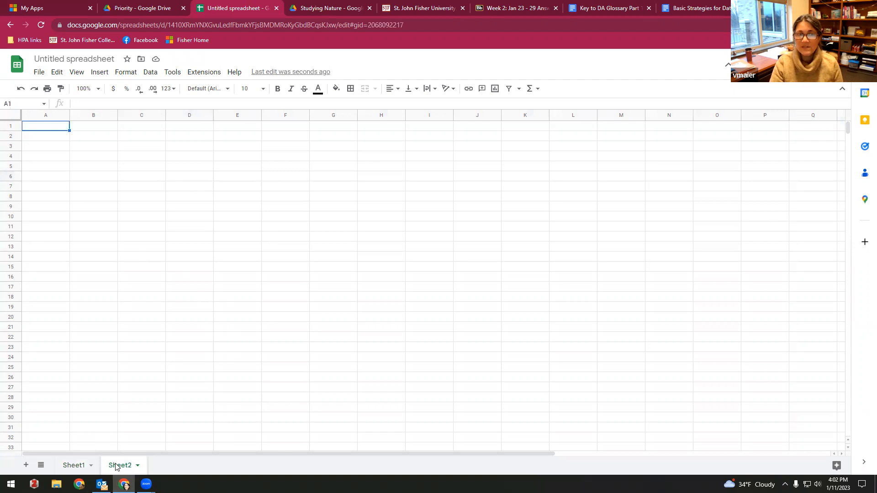
Step: Delete Sheet2 from the spreadsheet
click(138, 466)
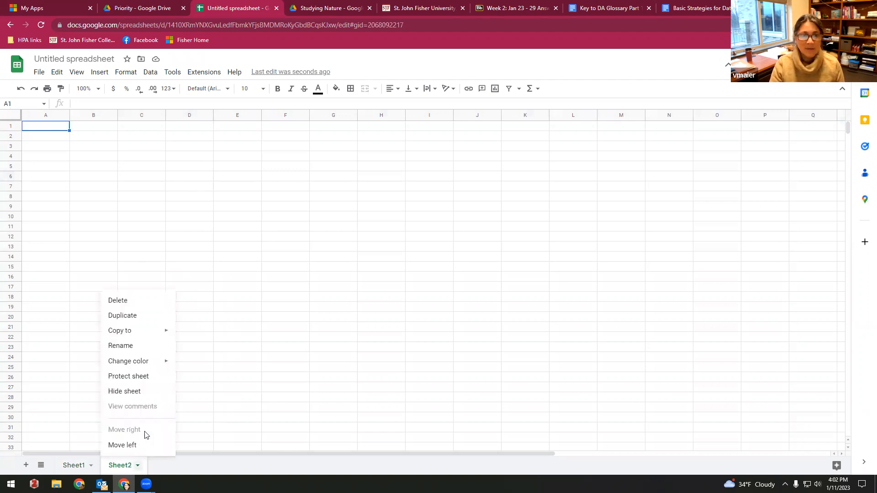
click(141, 305)
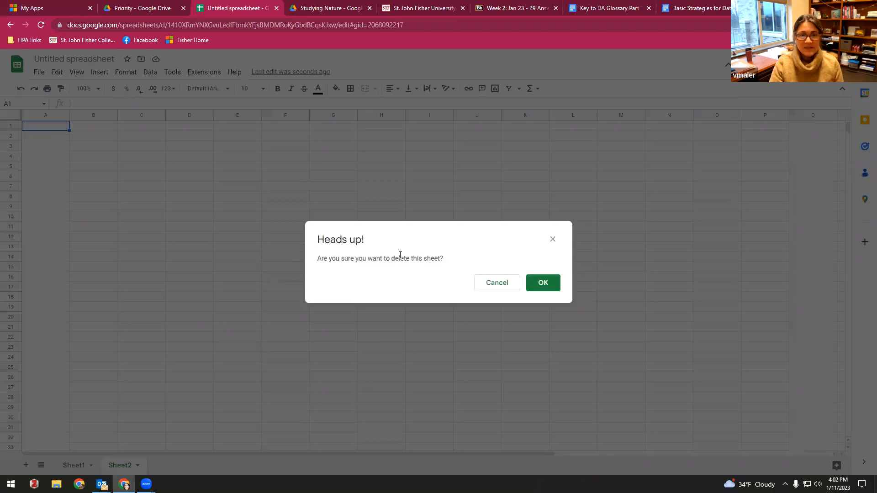
click(544, 284)
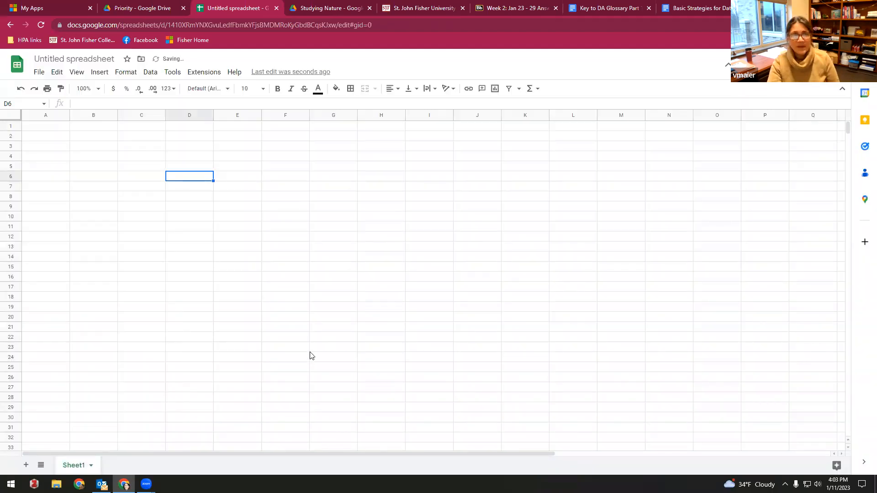
Step: Move the untitled spreadsheet to the trash and close it
click(37, 72)
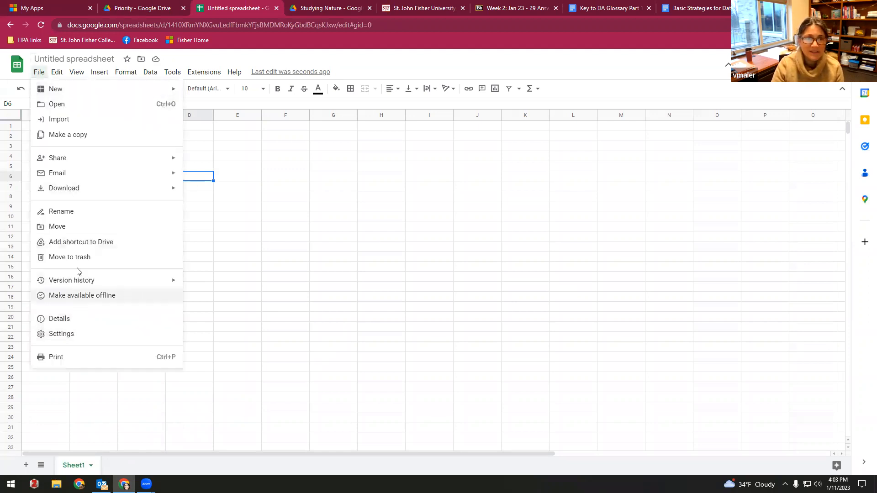
click(79, 259)
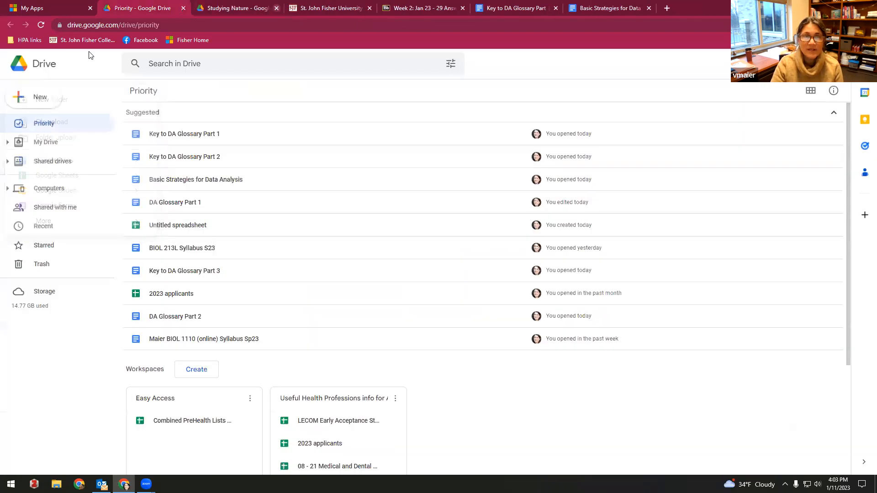
click(277, 8)
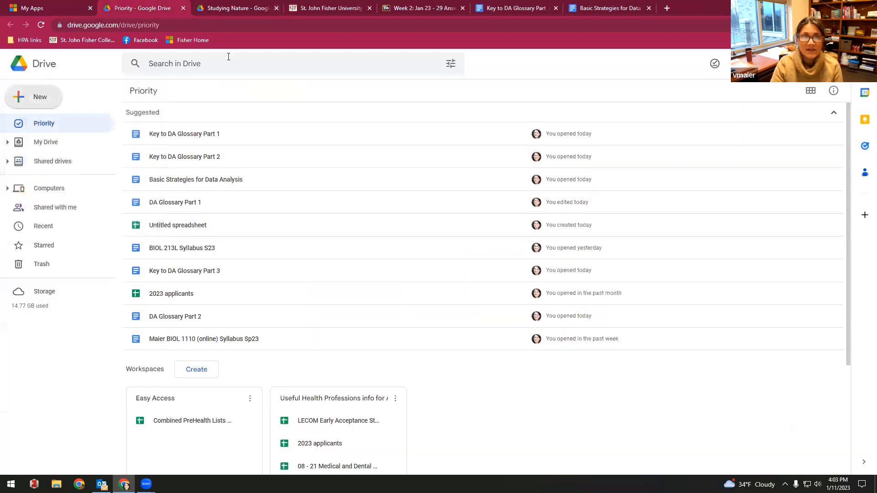
Step: Switch to the Week 2 course page in Blackboard and look over its Data Repositories list
click(454, 9)
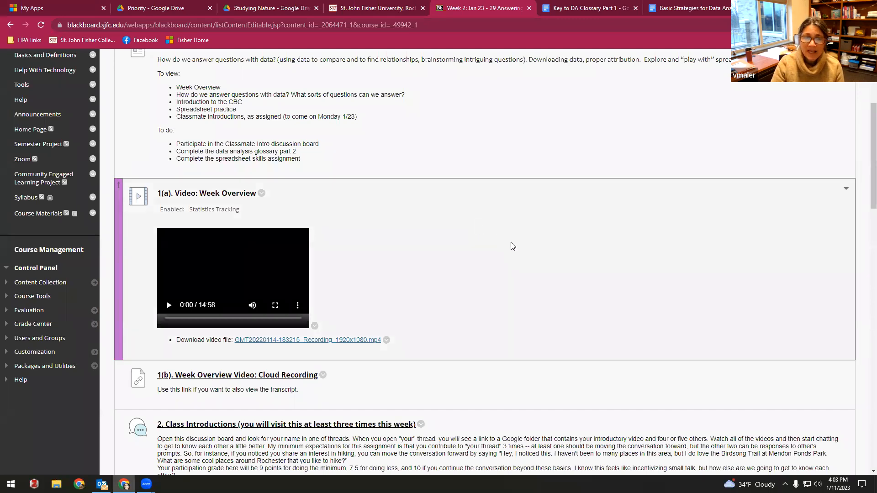
scroll(511, 246, down, 8)
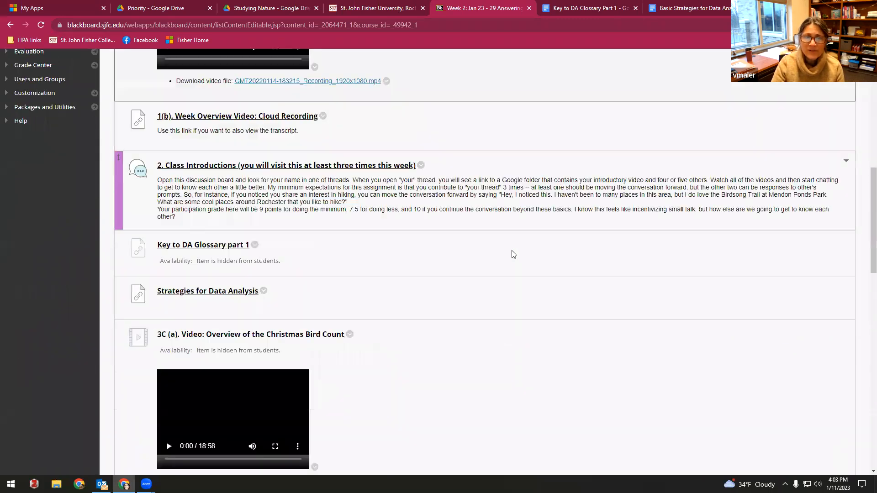
scroll(595, 259, down, 9)
scroll(595, 259, up, 4)
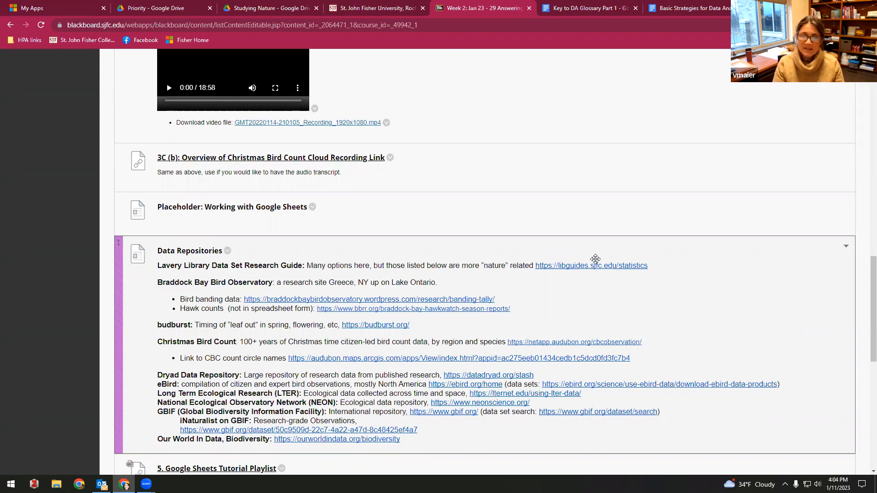
scroll(375, 254, down, 1)
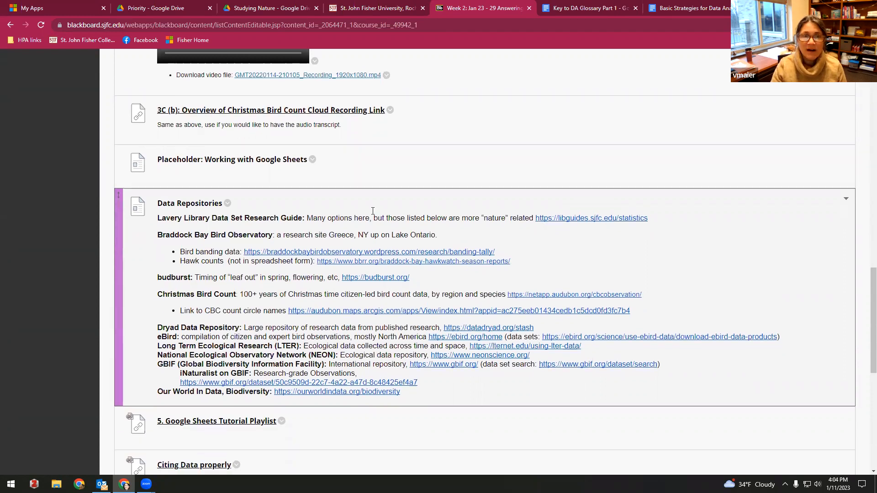
Step: Review the Week 2 To Do List, then examine the Christmas Bird Count entry in Data Repositories
scroll(470, 221, up, 13)
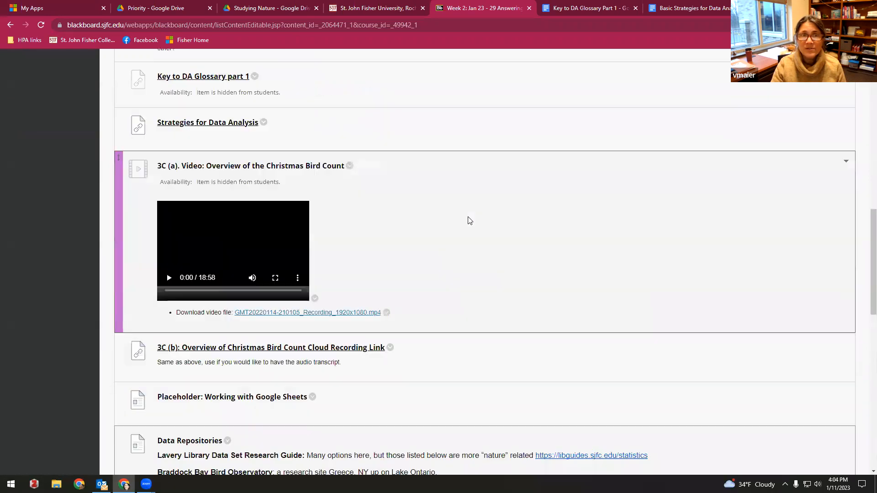
scroll(470, 220, up, 5)
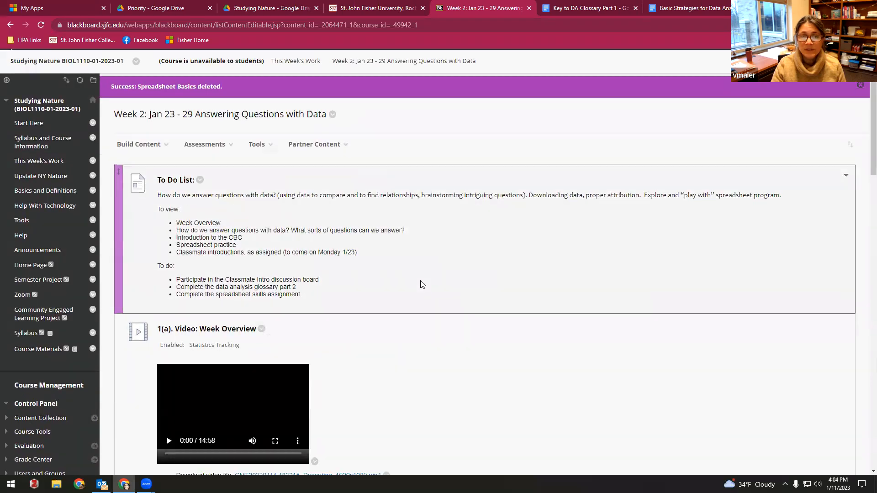
scroll(417, 283, down, 11)
scroll(419, 283, down, 7)
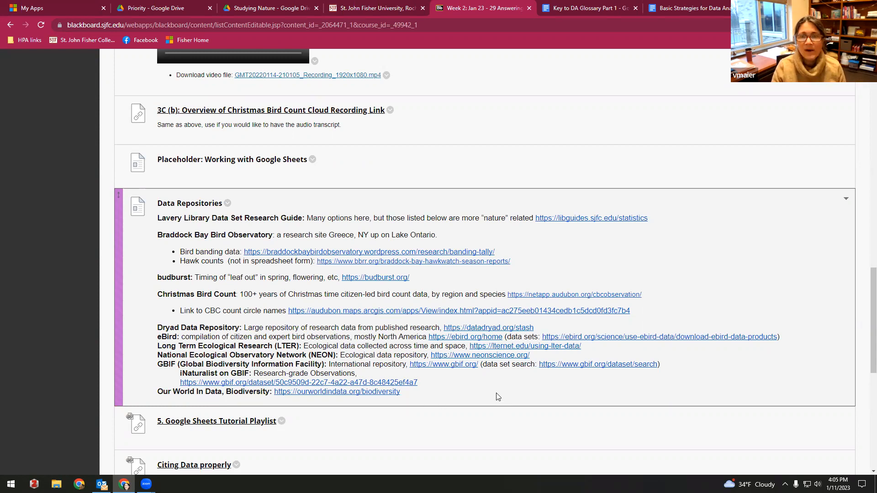
scroll(498, 397, down, 1)
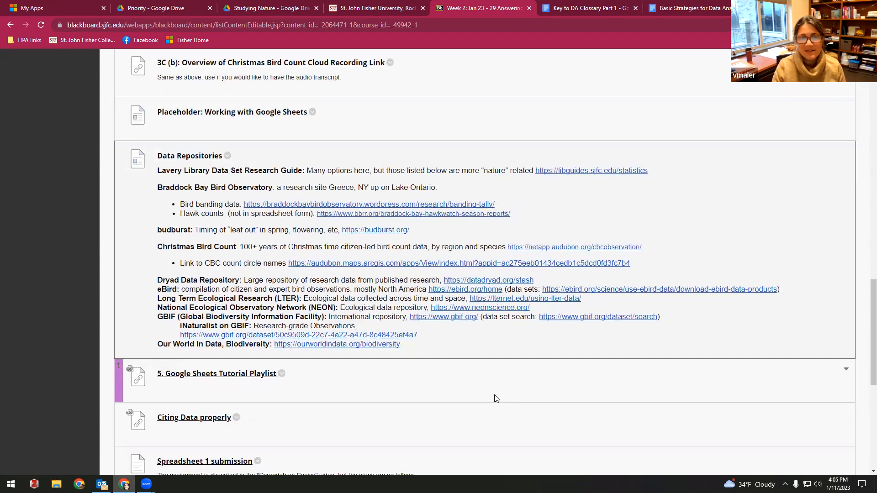
scroll(495, 398, up, 2)
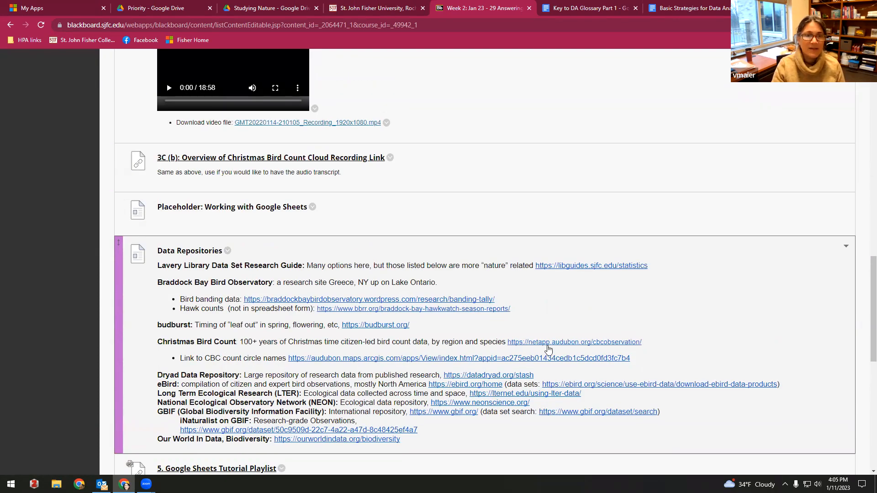
scroll(697, 340, down, 2)
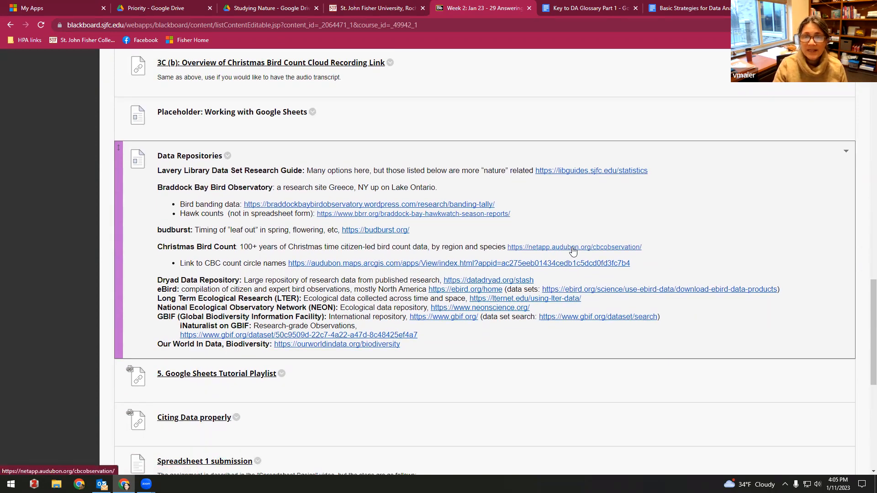
Step: Open the Audubon Christmas Bird Count observation site from the course page and view its Historical results options
click(573, 248)
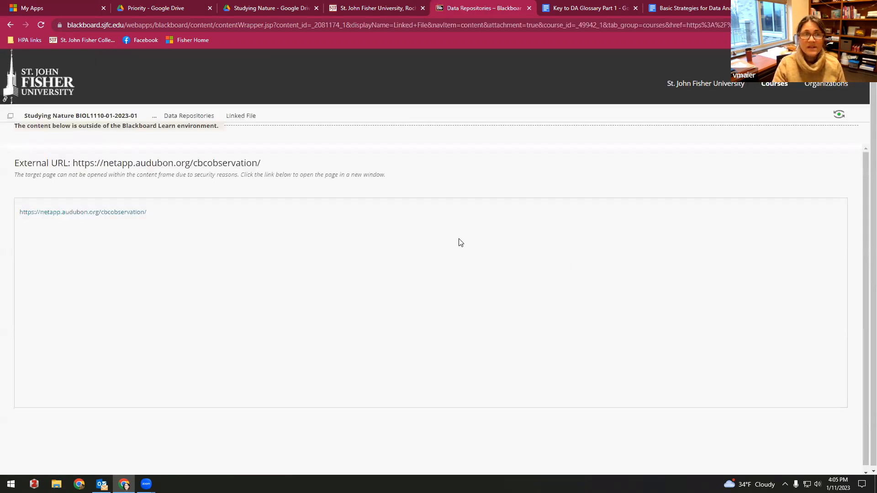
click(81, 213)
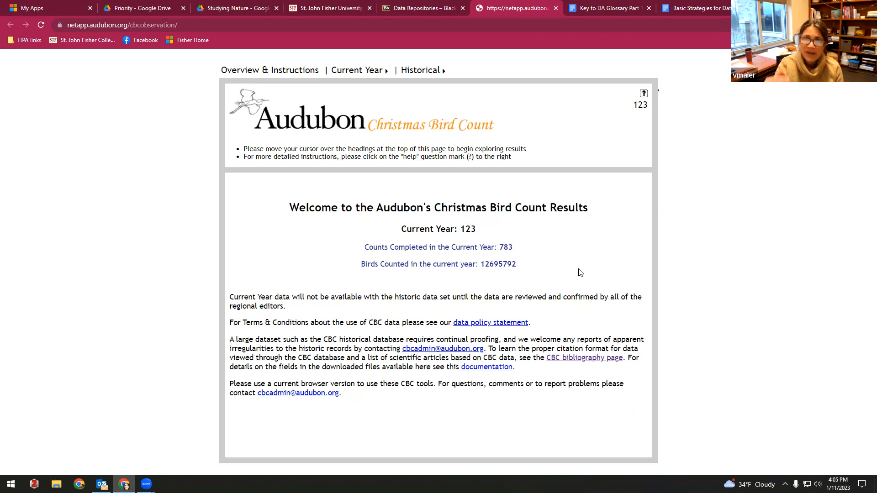
mouse_move(444, 73)
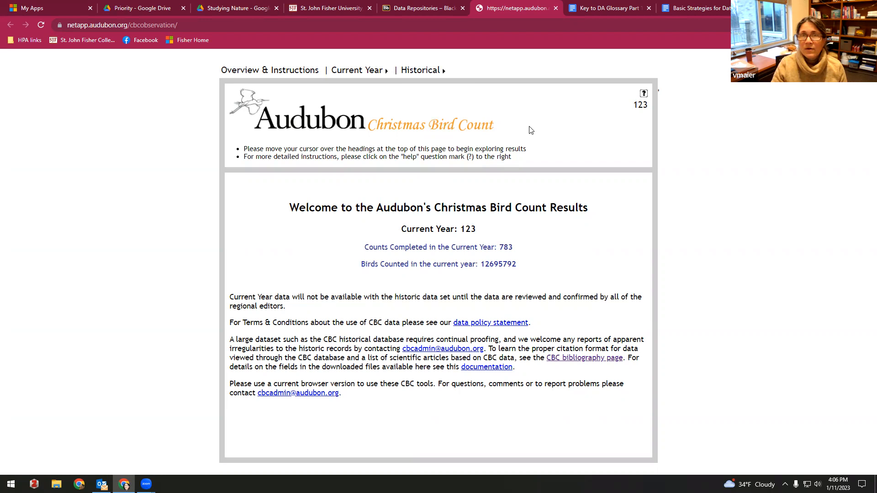
mouse_move(418, 71)
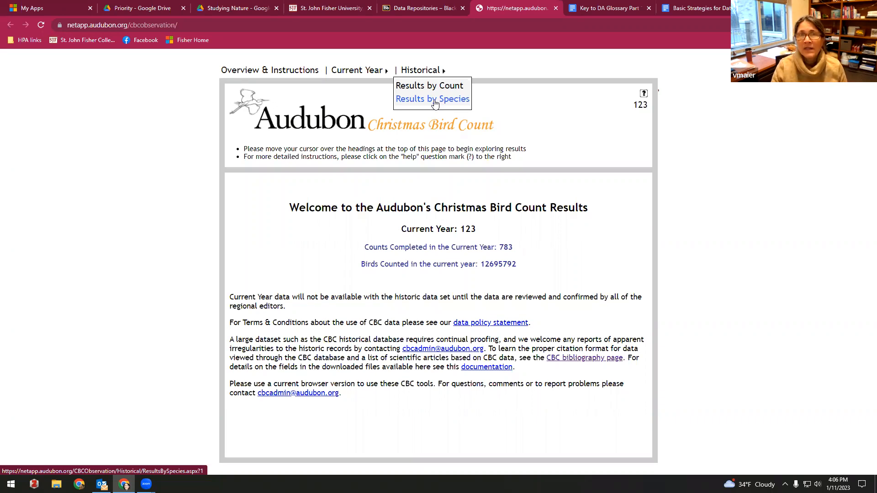
Step: Return to the Blackboard Data Repositories list and open the Audubon map of CBC count circle names
click(423, 9)
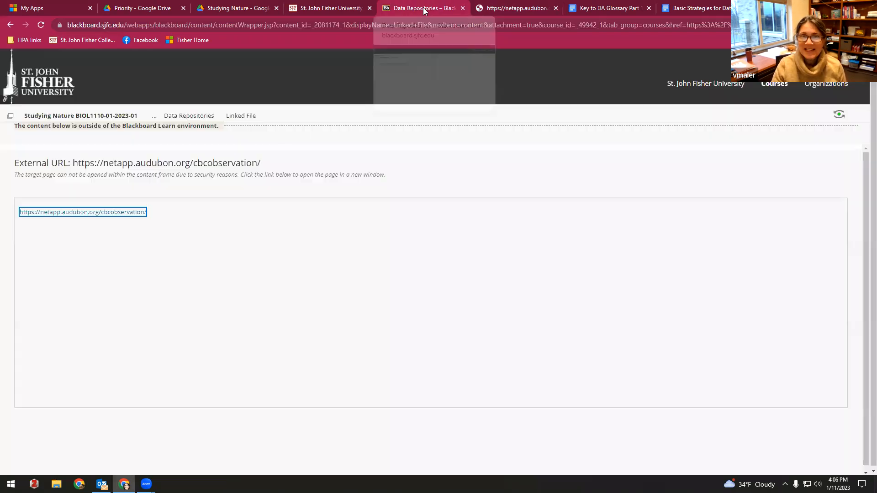
click(10, 23)
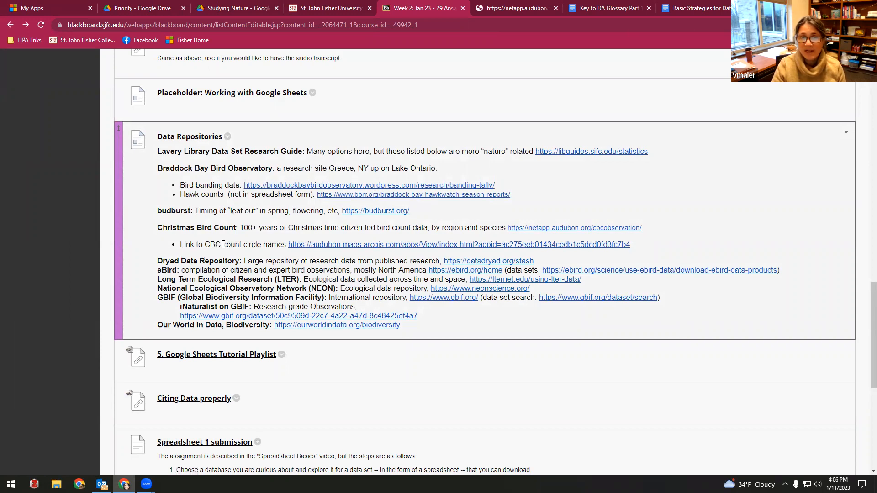
click(387, 248)
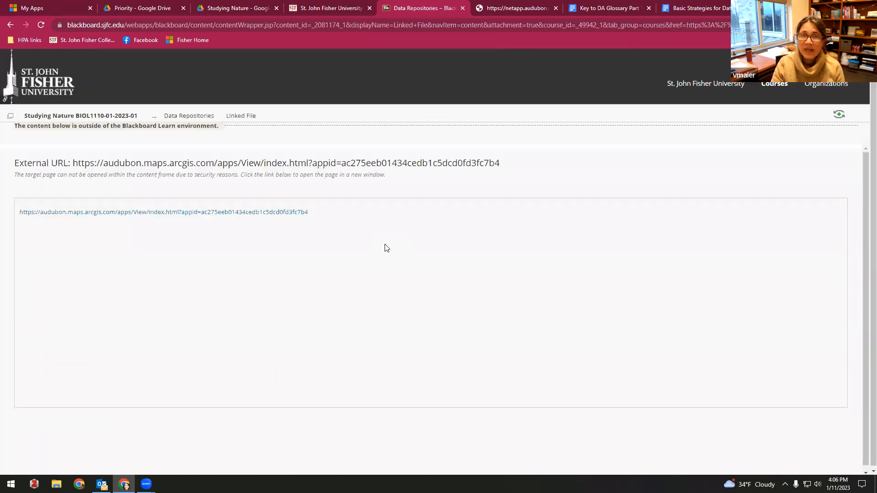
click(217, 213)
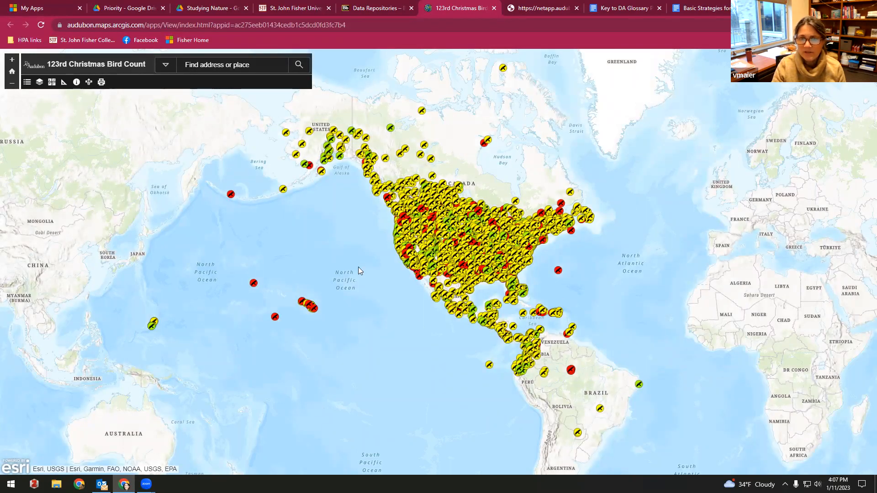
scroll(555, 195, down, 1)
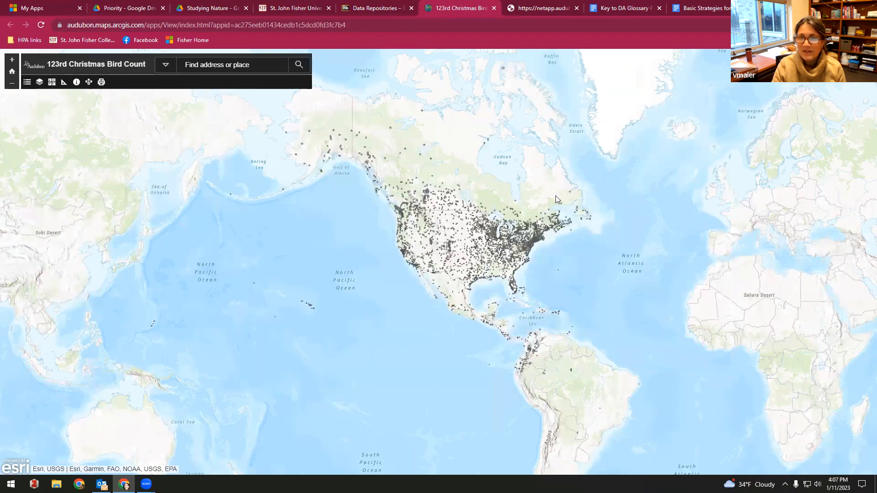
Step: Locate the Rochester circle on the Christmas Bird Count map, open its details and highlight its abbreviation code
scroll(547, 197, up, 1)
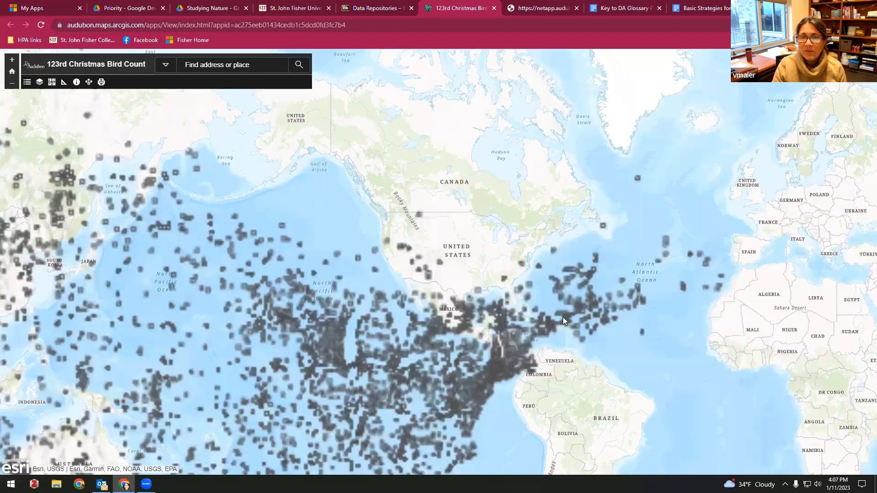
scroll(532, 189, down, 1)
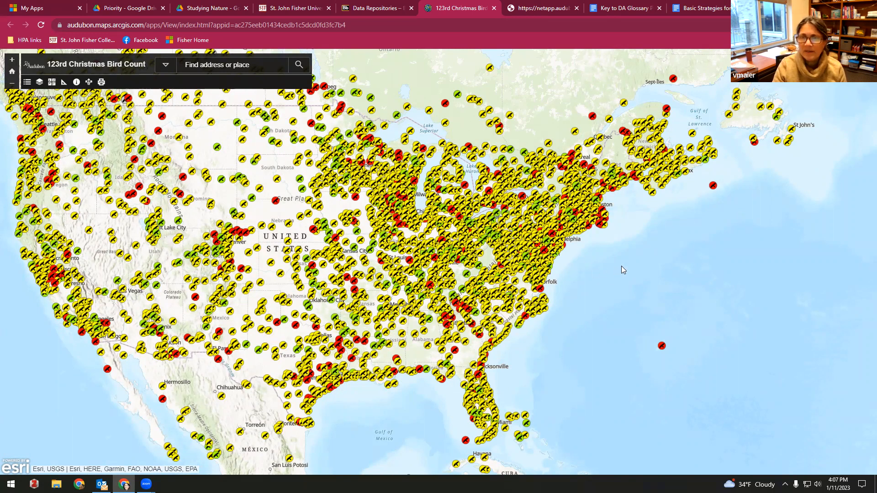
scroll(622, 269, up, 1)
drag(581, 270, 670, 282)
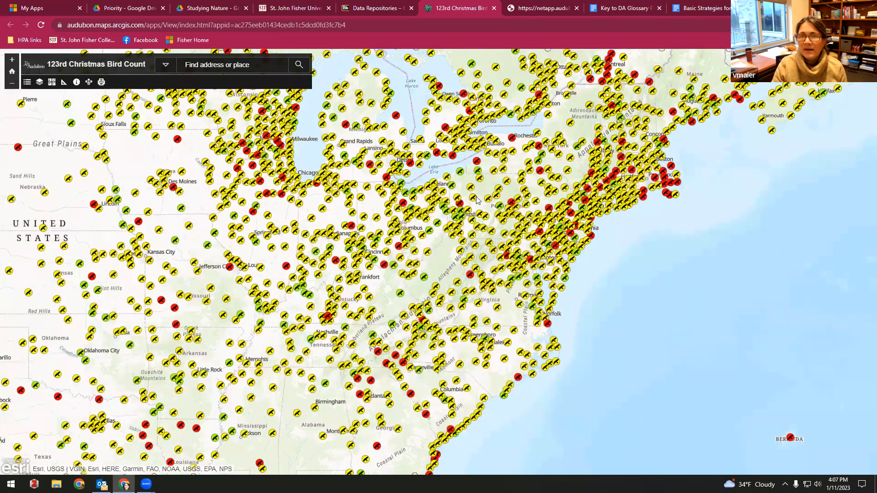
scroll(696, 322, up, 1)
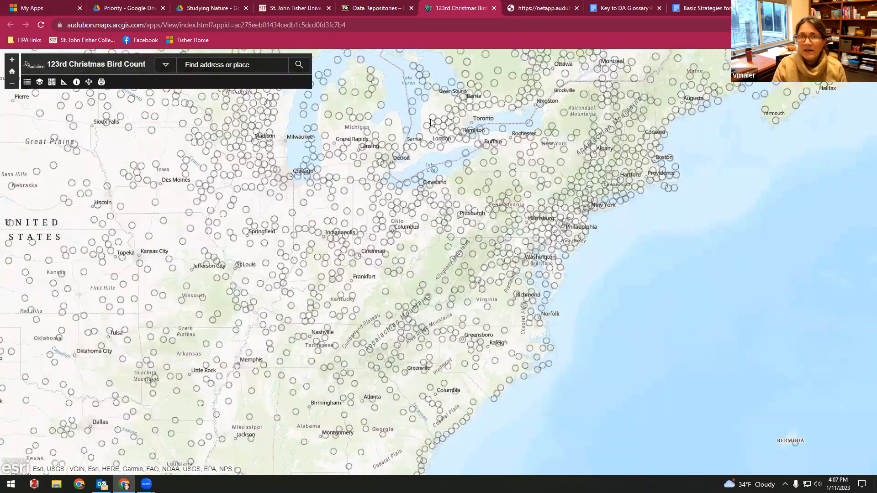
drag(478, 245, 526, 307)
drag(410, 95, 463, 168)
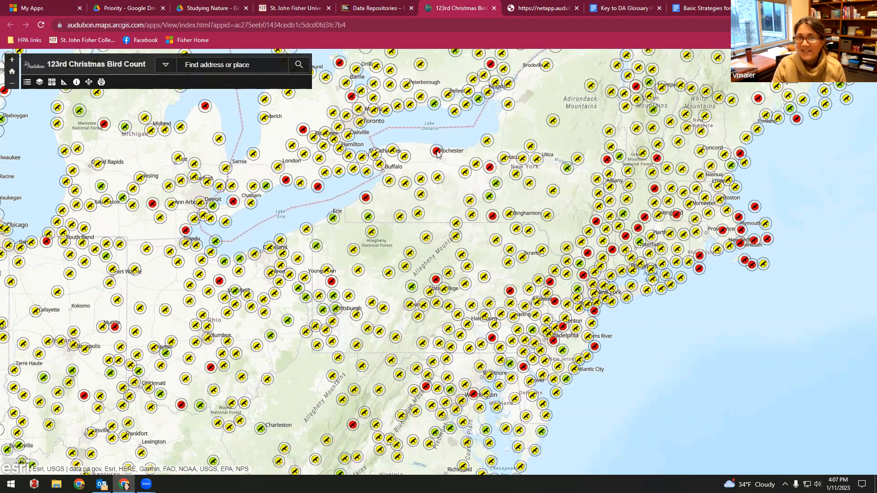
click(437, 151)
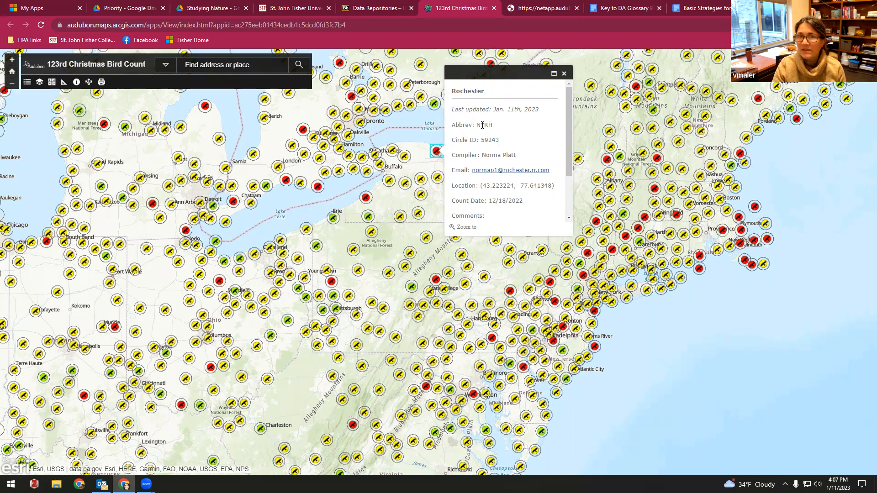
drag(477, 124, 493, 127)
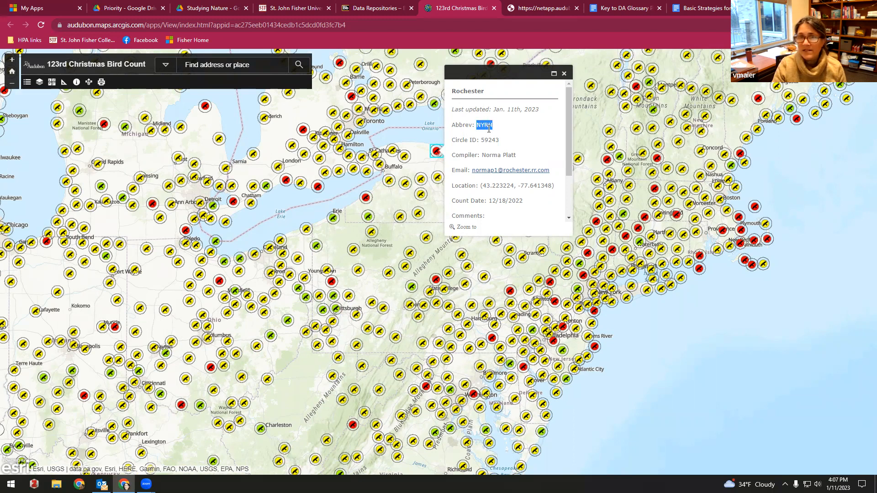
click(564, 74)
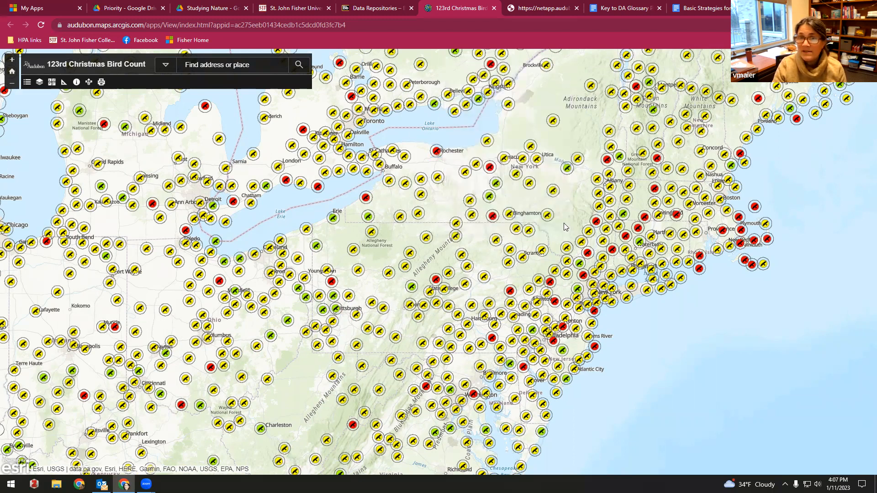
Step: View the details of the Elmira count circle in southern New York on the map
drag(561, 84, 571, 74)
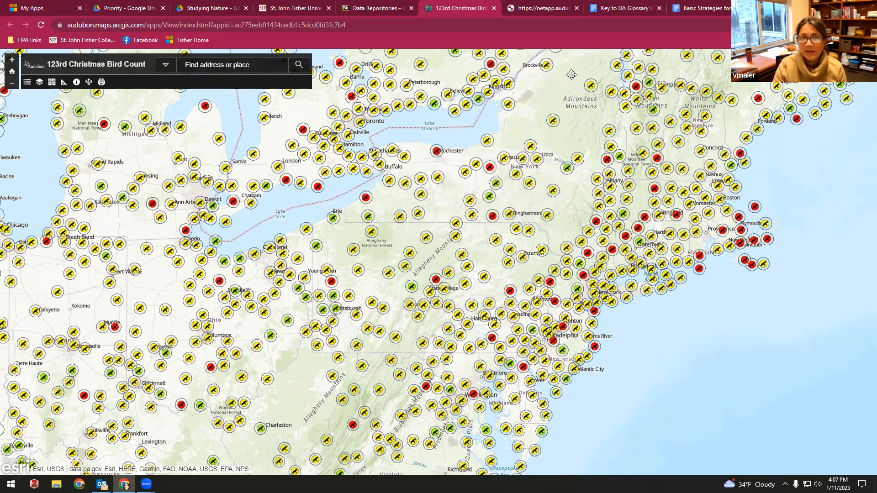
drag(469, 146, 519, 119)
drag(593, 190, 472, 336)
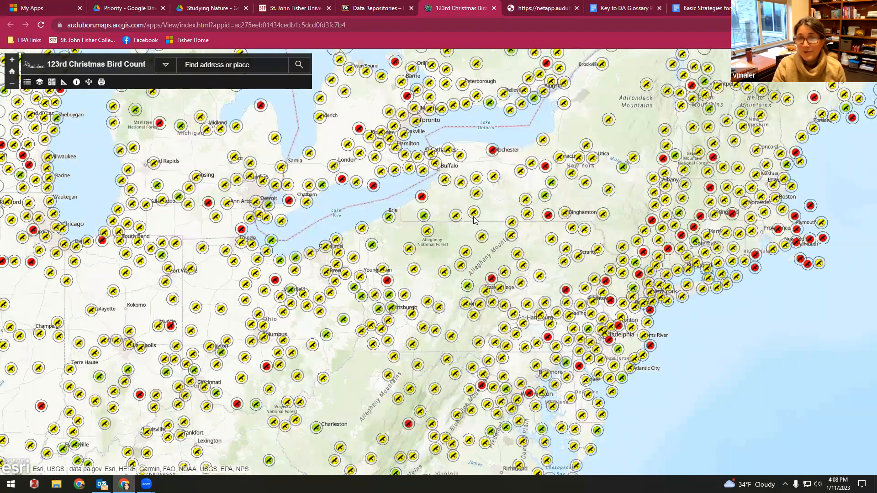
click(528, 214)
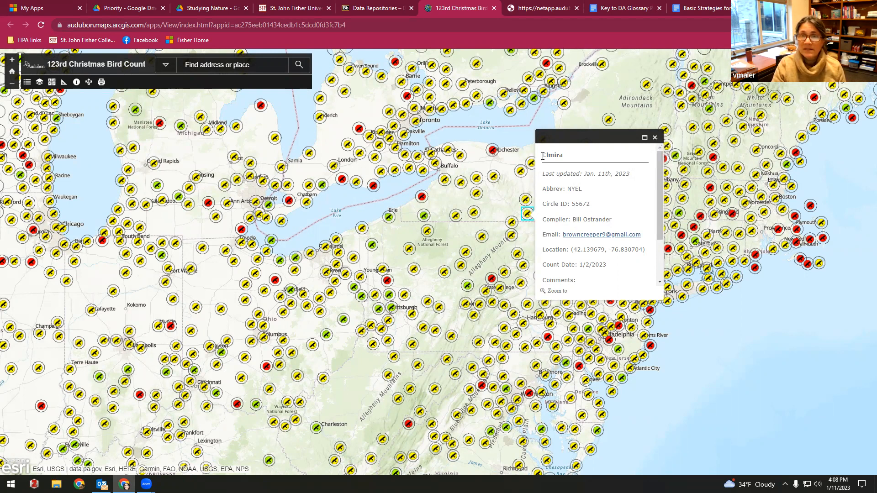
Step: Open the historical results by species on the Audubon results site and select the species Great Blue Heron
click(547, 10)
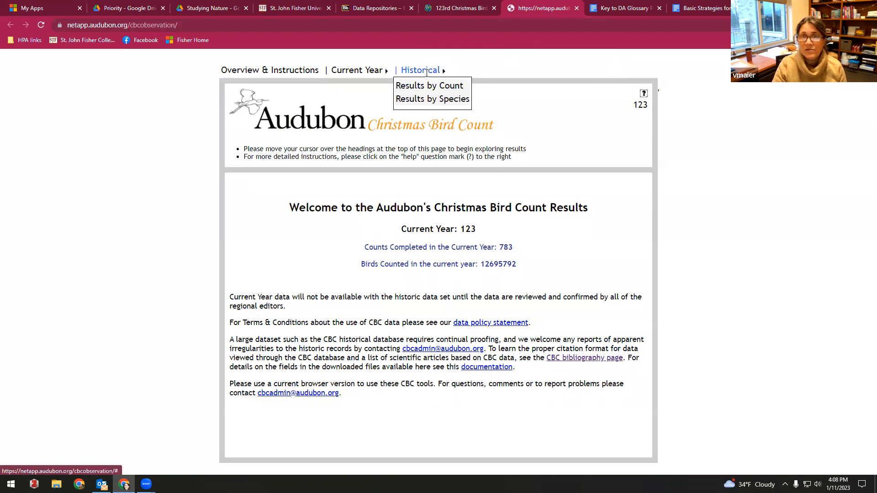
click(425, 102)
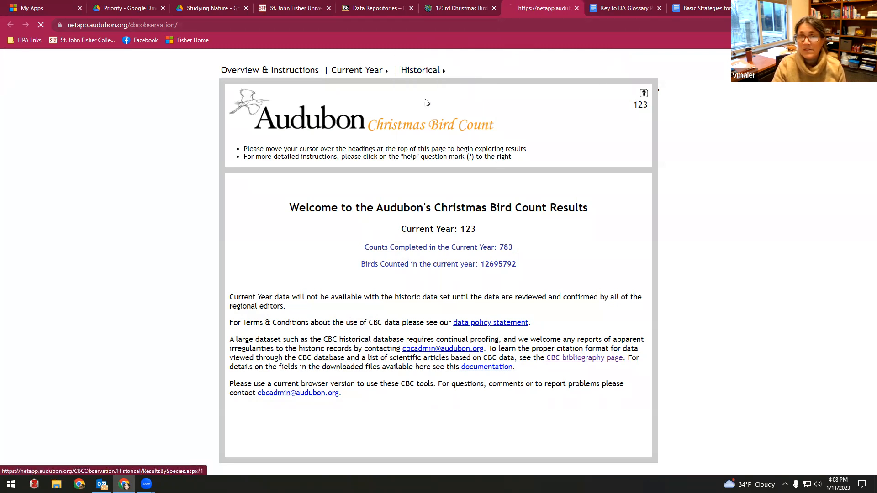
scroll(515, 287, down, 2)
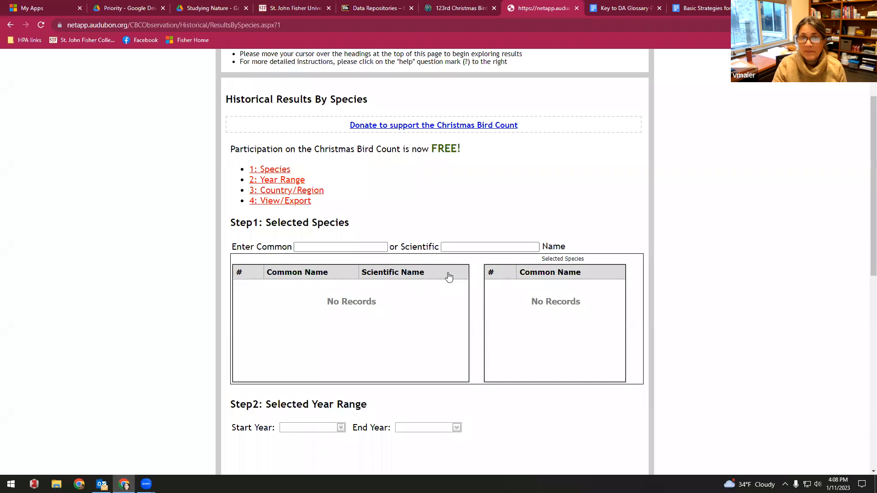
click(310, 247)
text(Great Blue Heron)
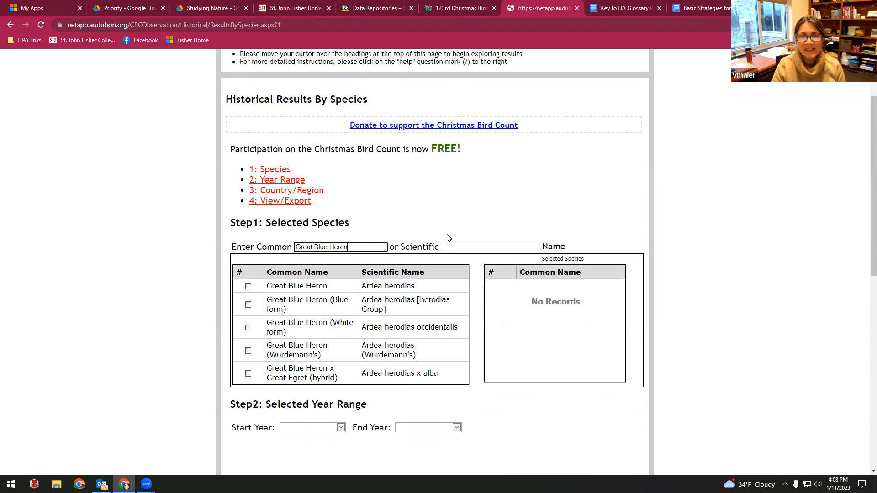
scroll(447, 203, down, 1)
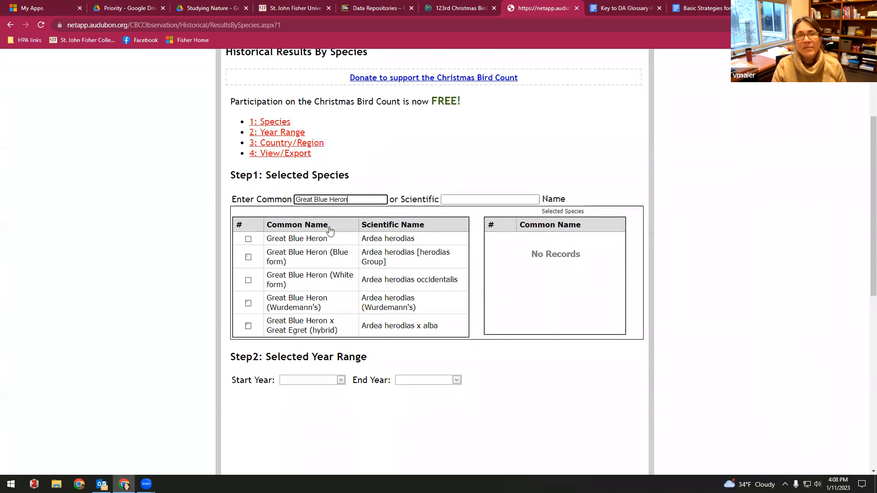
click(248, 239)
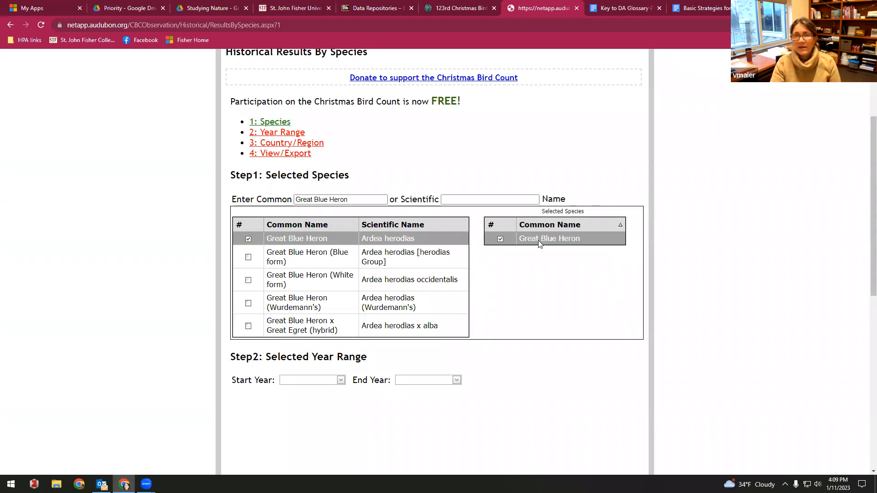
Step: Look through the available count years and set the start year to 1992 (count 93)
scroll(379, 338, down, 3)
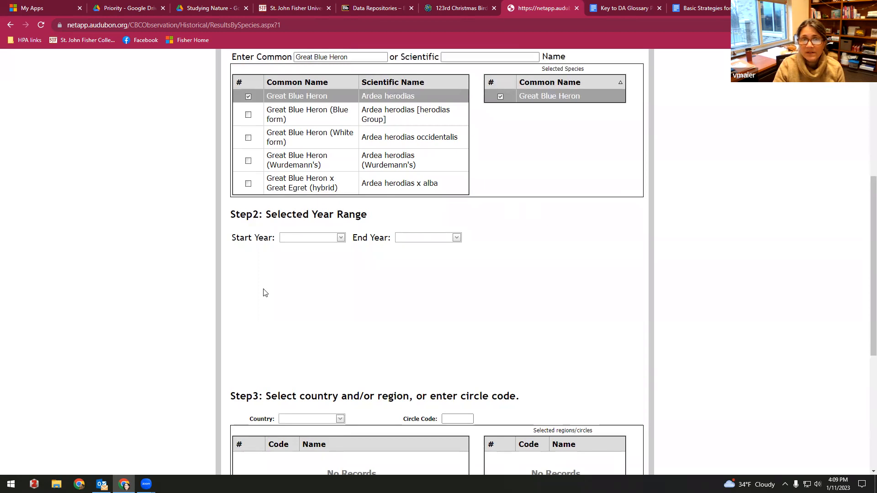
click(340, 239)
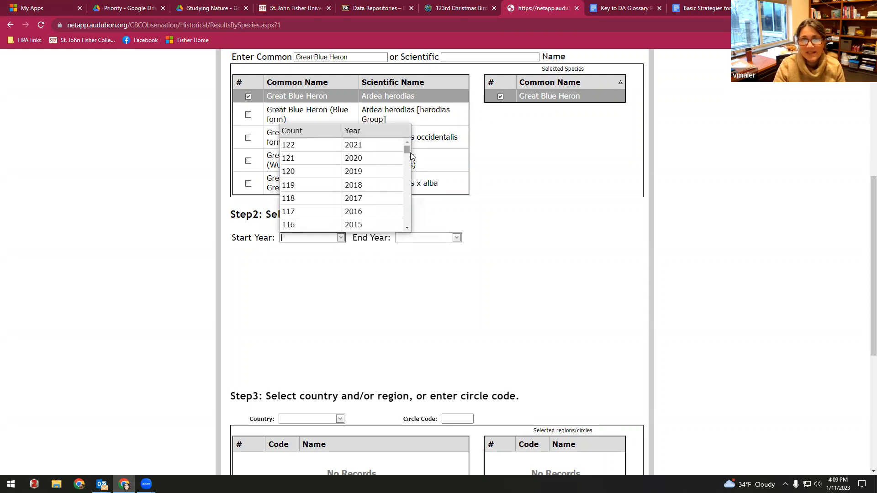
drag(406, 165, 406, 220)
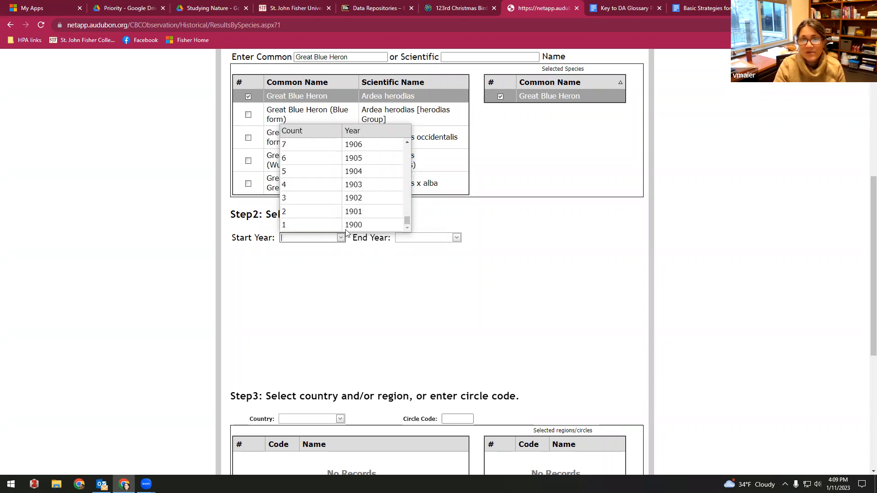
drag(407, 220, 410, 145)
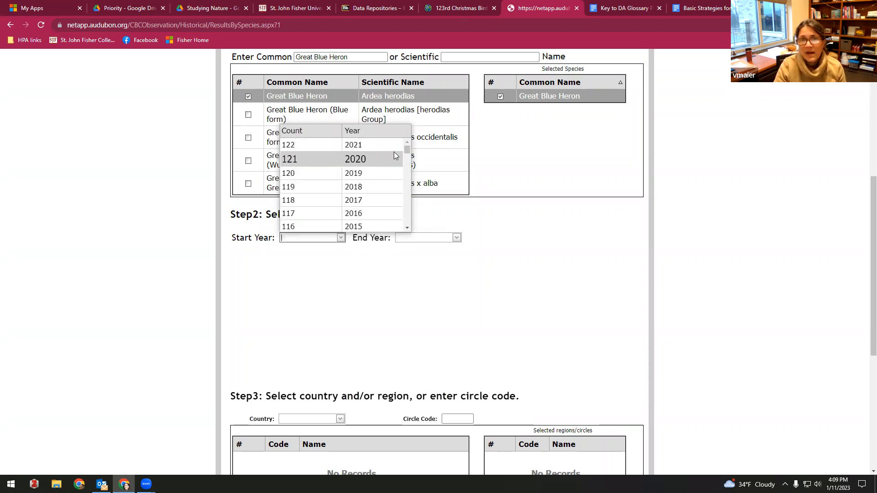
drag(408, 151, 408, 169)
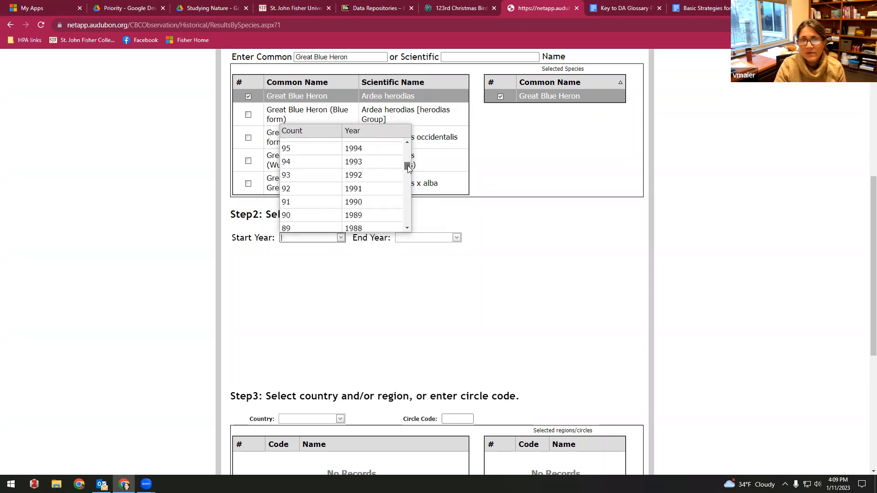
click(335, 168)
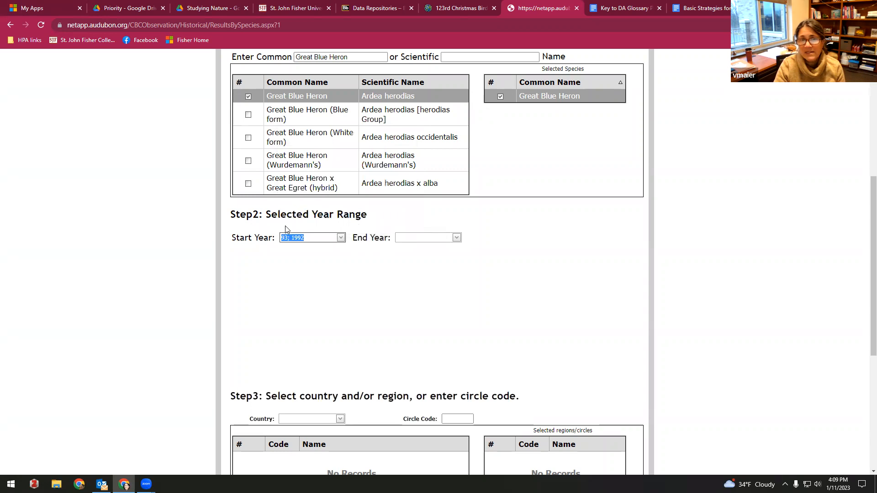
click(341, 239)
click(349, 160)
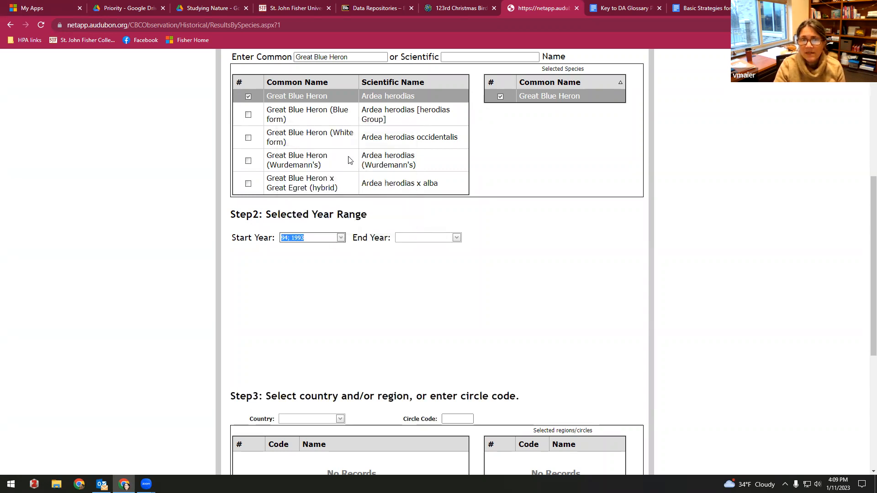
click(341, 238)
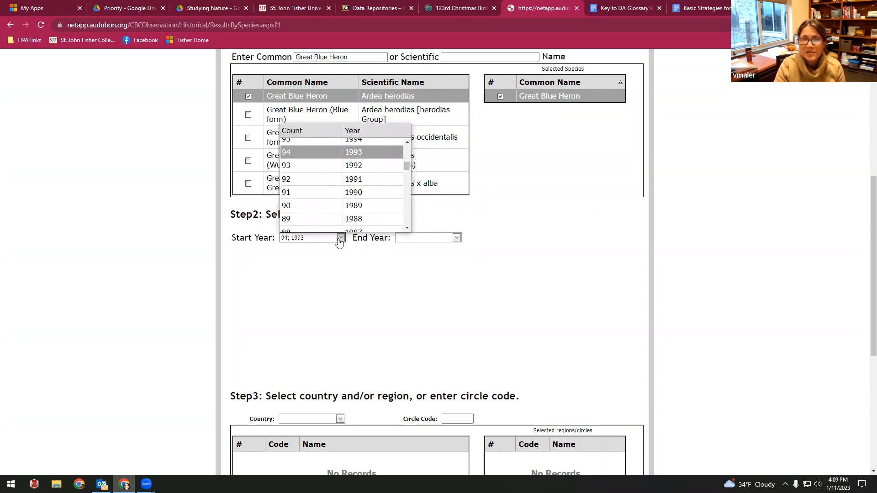
click(344, 167)
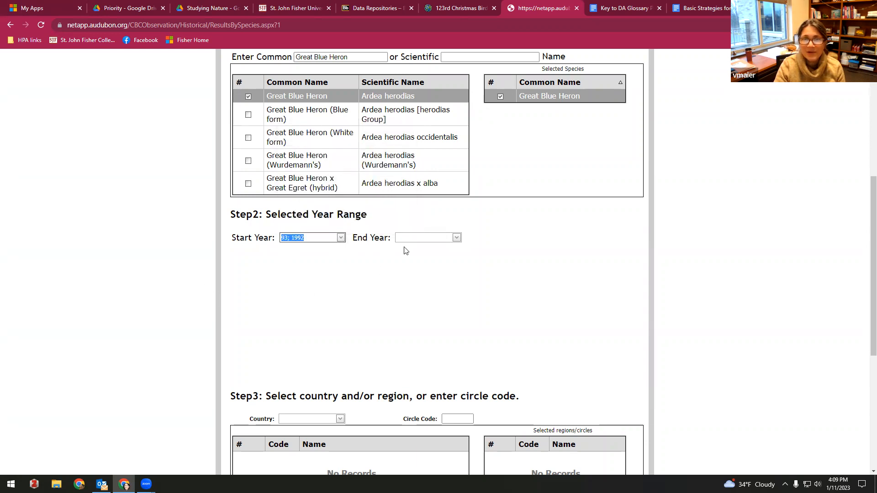
Step: Set the end year to 2021 (count 122) and add the Rochester circle using circle code nyrh
click(457, 238)
click(511, 142)
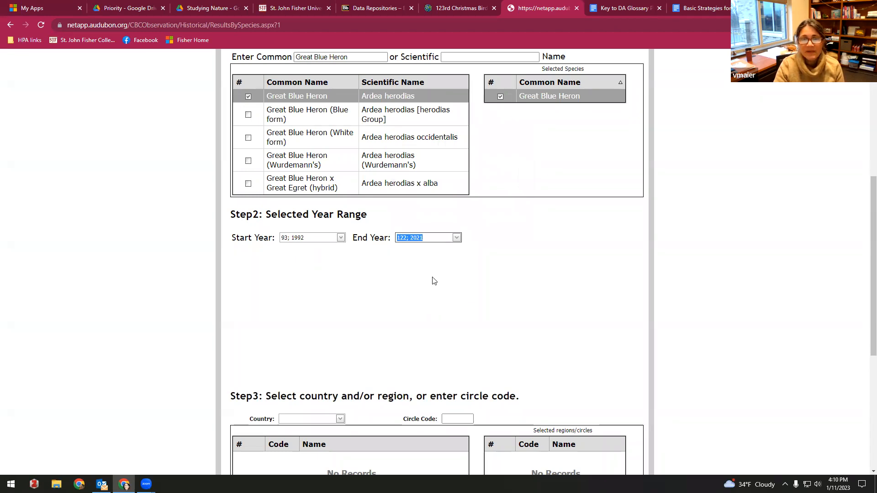
scroll(433, 280, down, 2)
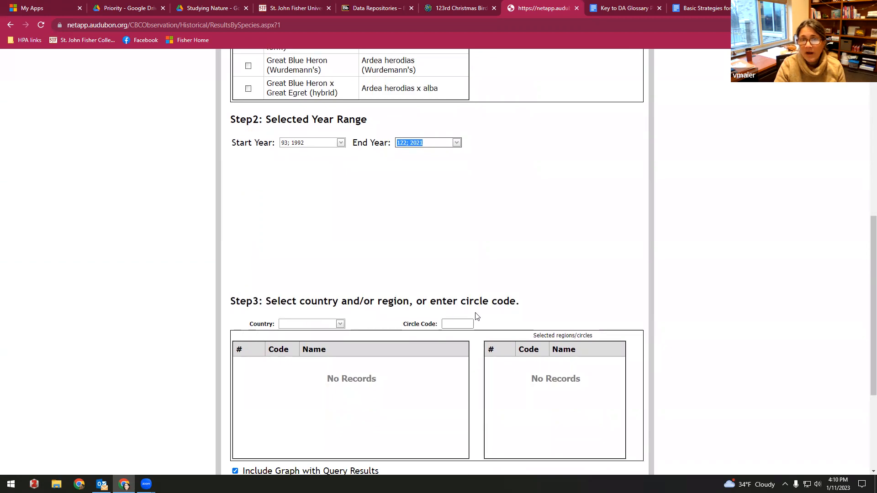
click(462, 326)
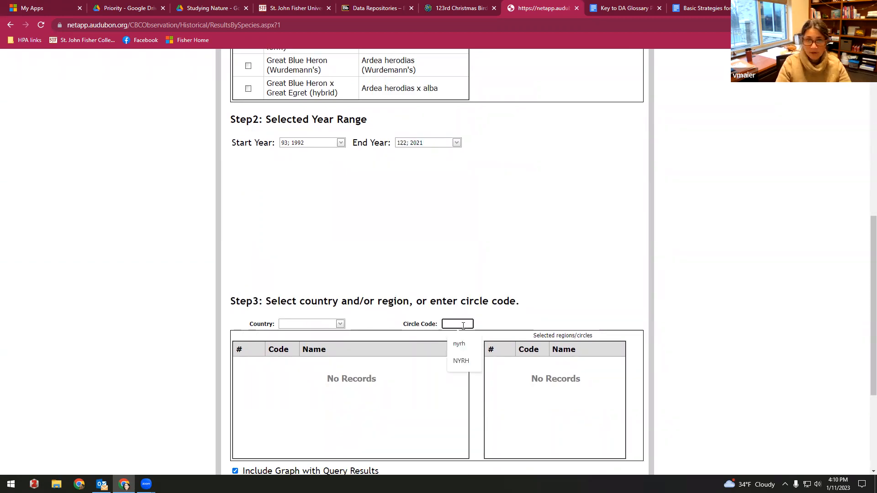
text(nyrh)
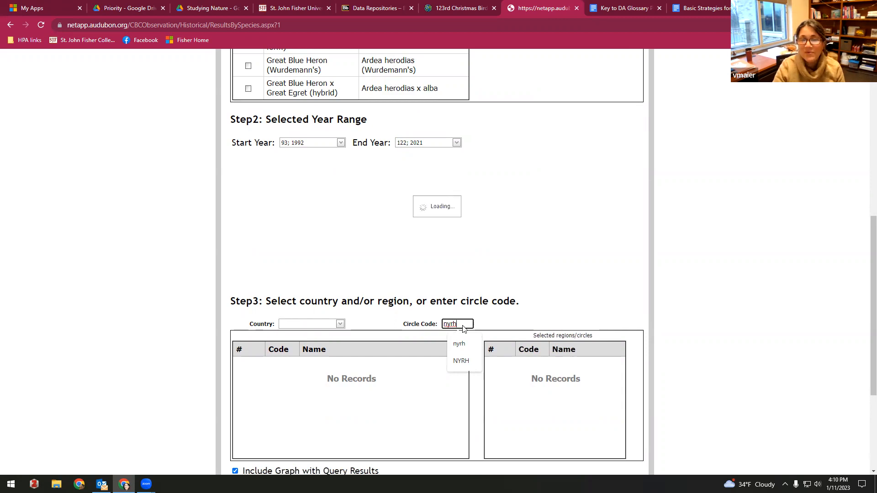
key(Return)
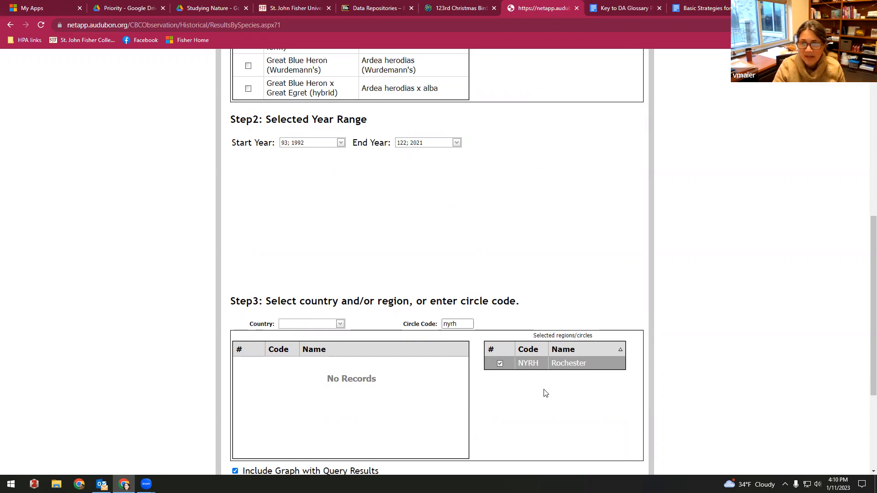
Step: Review the selected species, year range and count circle, and look at the view and export options
scroll(544, 394, down, 2)
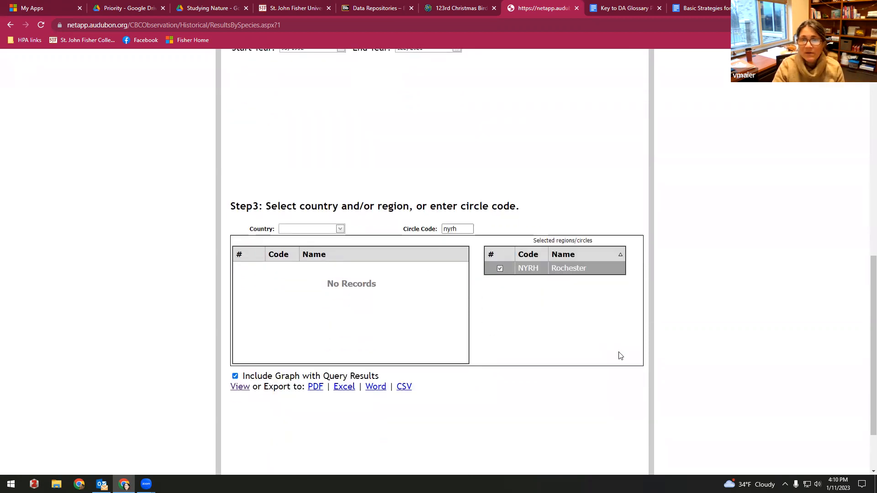
scroll(589, 299, up, 6)
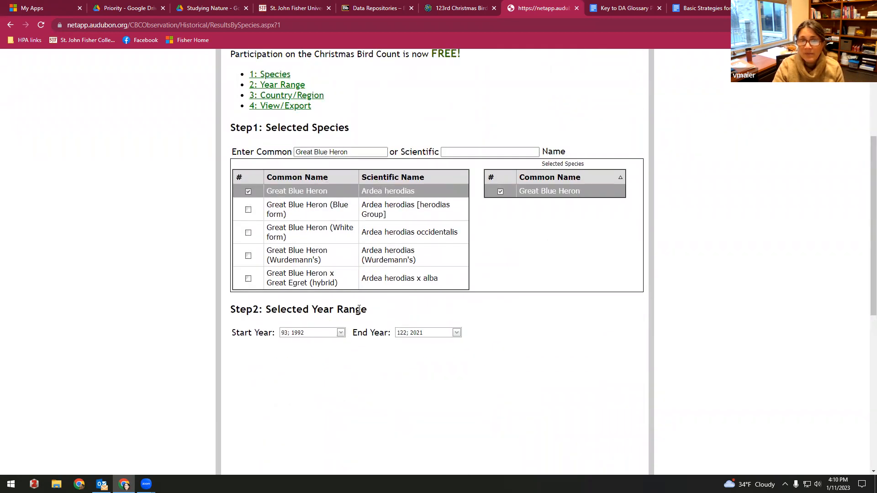
scroll(499, 339, down, 4)
scroll(499, 339, down, 2)
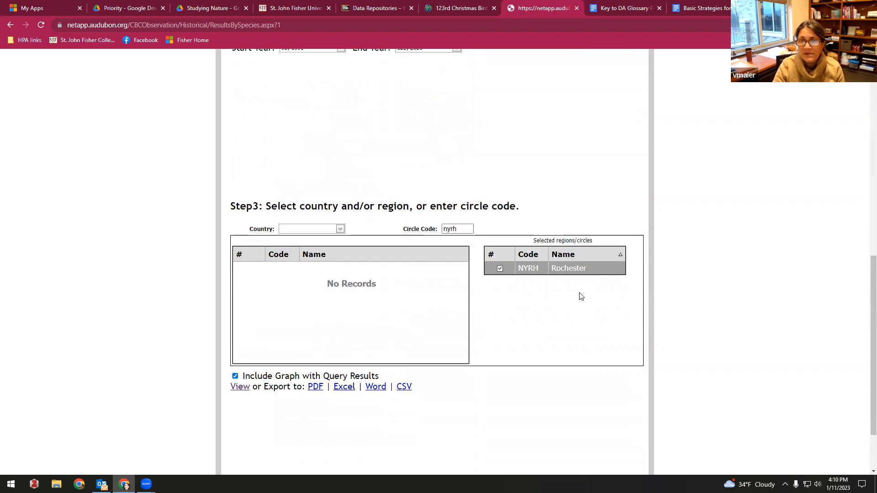
scroll(502, 319, down, 1)
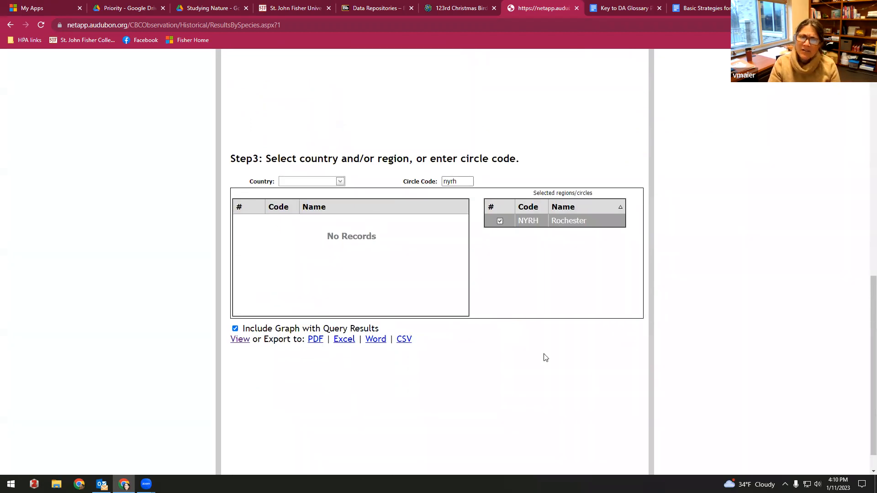
Step: View the query results for Great Blue Heron in the Rochester circle and close them
click(237, 340)
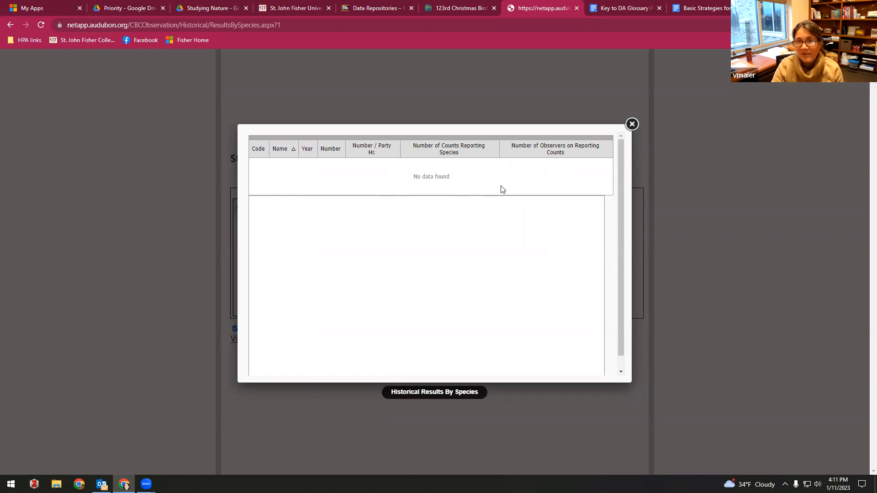
click(632, 124)
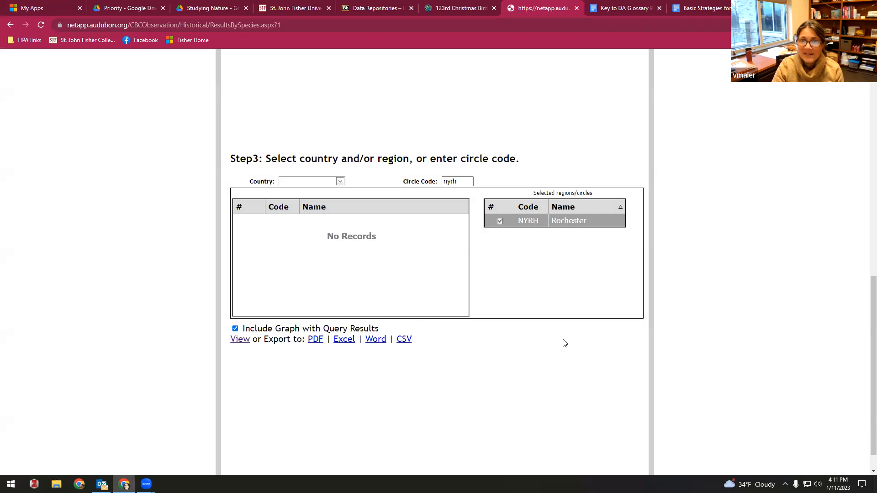
Step: Replace the species search text with the common name "Black capped chickadee"
scroll(526, 330, up, 4)
scroll(526, 329, up, 7)
scroll(525, 328, down, 2)
scroll(525, 328, up, 2)
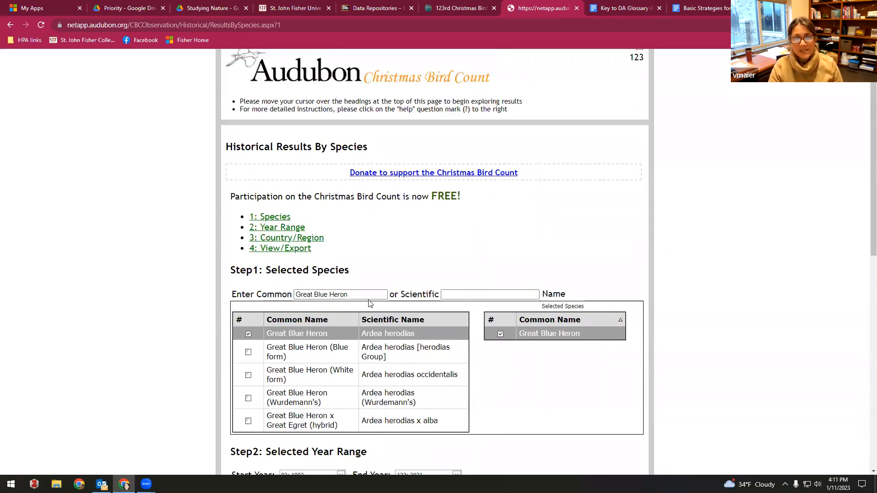
drag(369, 295, 237, 302)
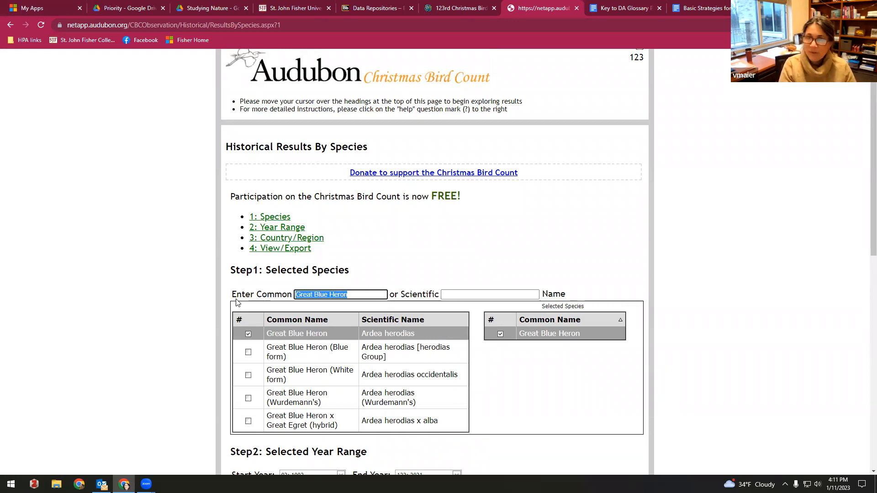
text(Bla)
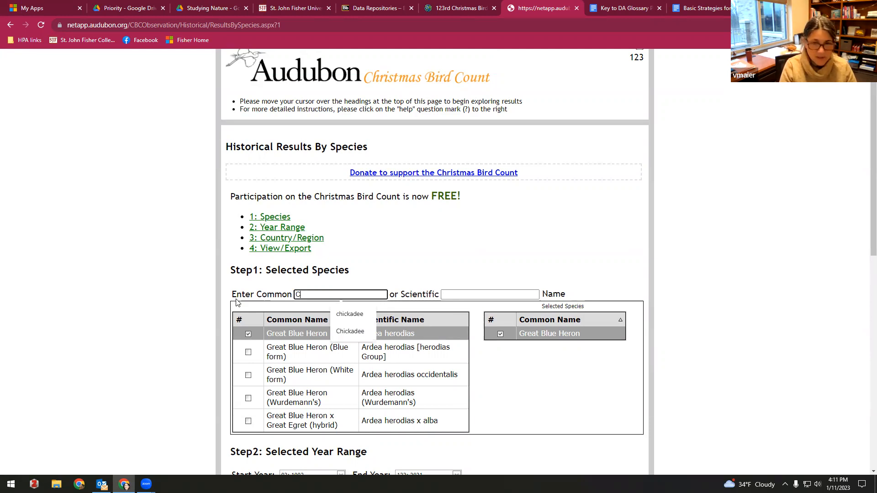
text(ck c)
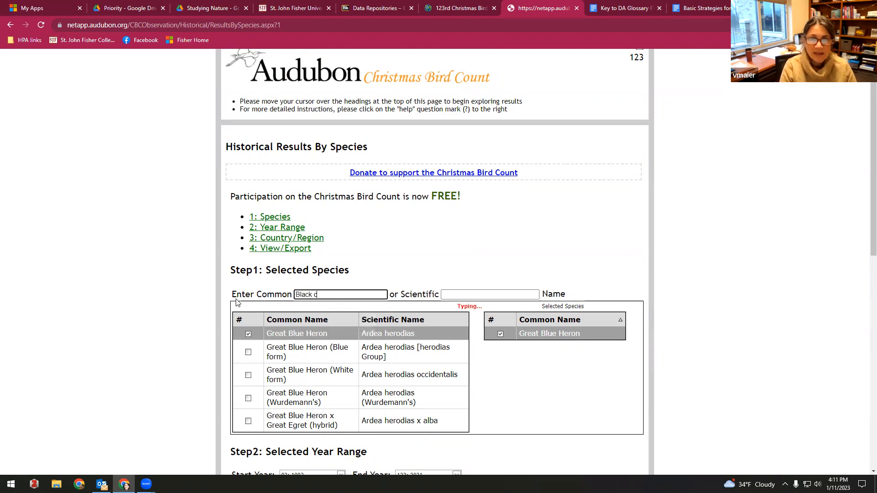
text(apped chickadee)
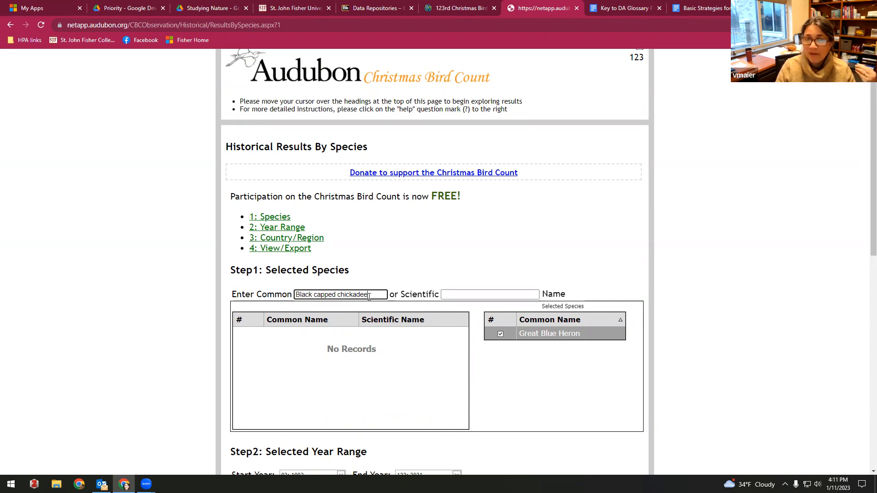
Step: Remove Great Blue Heron from the selected species and correct the common name search to "Black-capped chickadee"
click(501, 334)
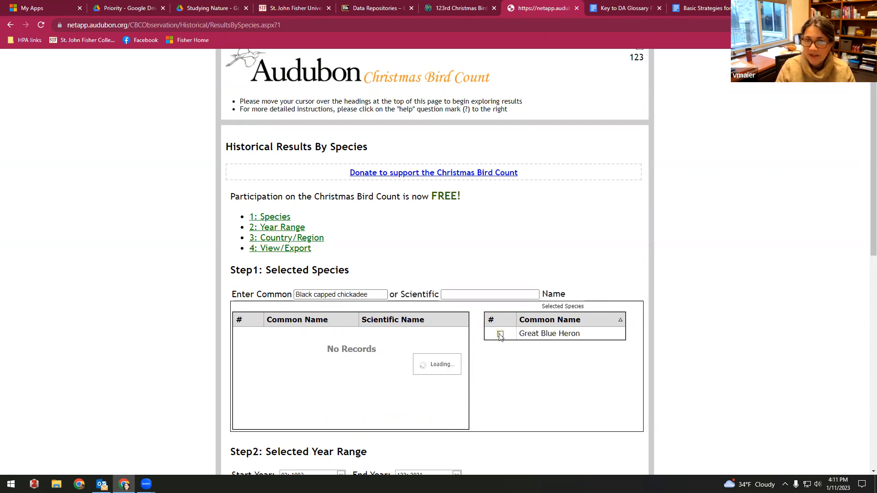
click(314, 294)
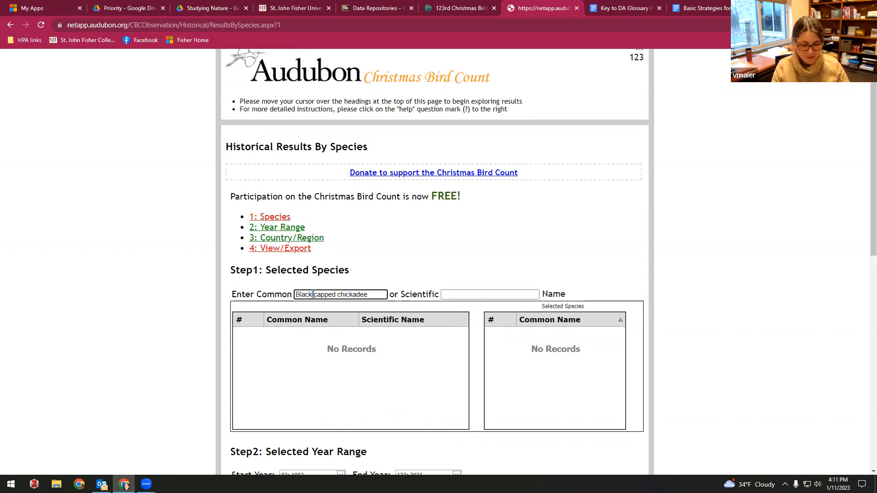
text(-)
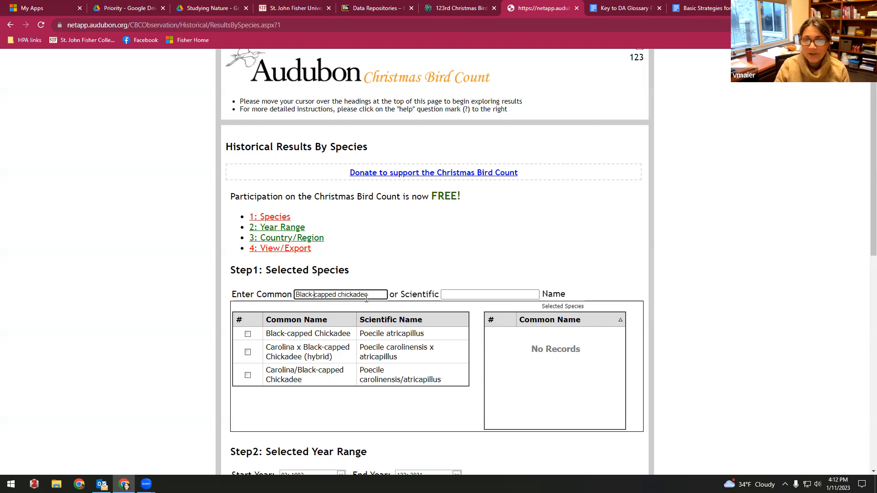
Step: Shorten the common name search to "chickadee" and select Black-capped Chickadee (Poecile atricapillus) as the species
drag(340, 295, 202, 307)
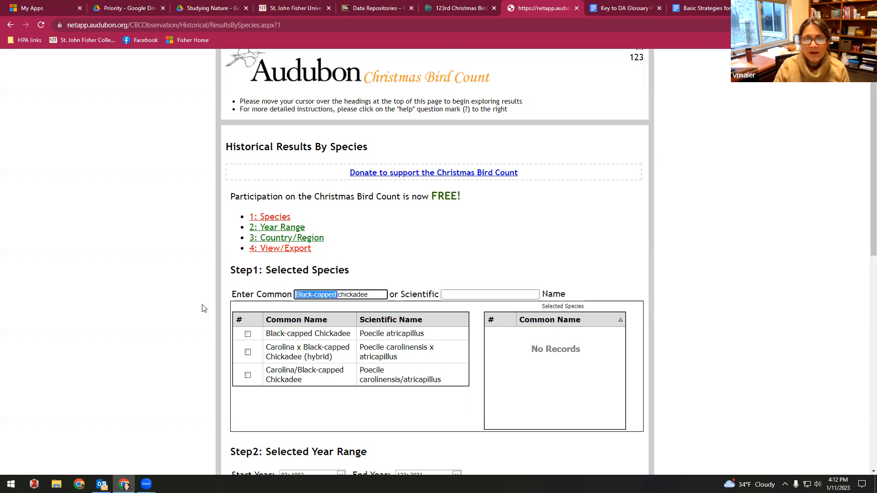
text(c)
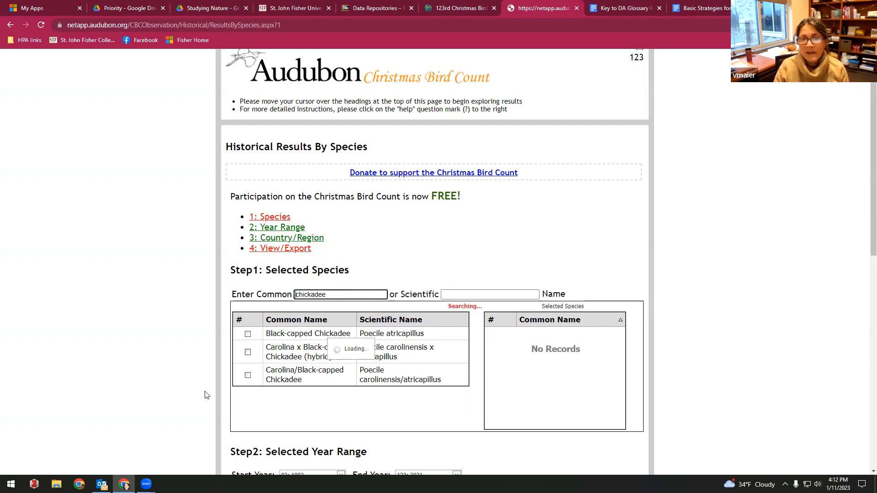
scroll(378, 363, down, 3)
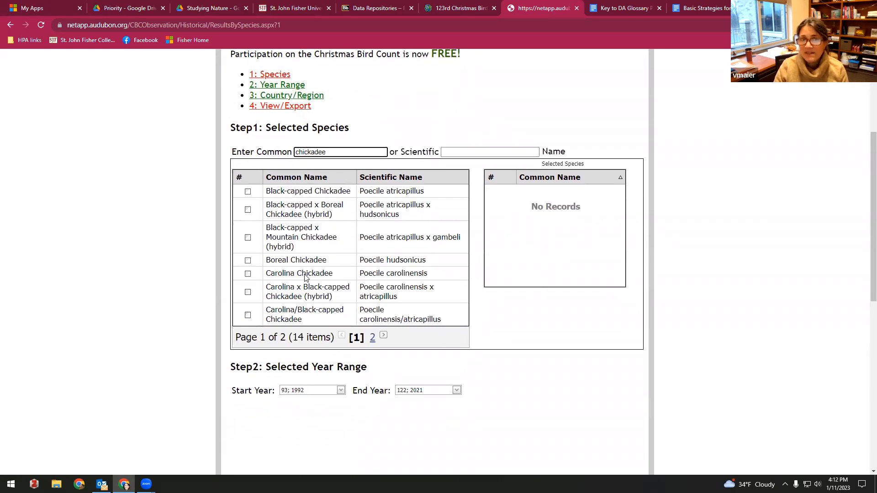
click(247, 192)
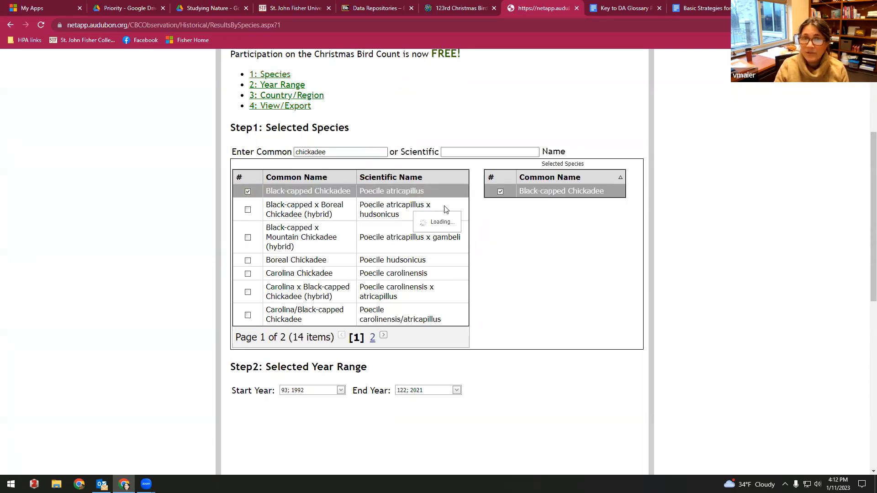
Step: View the Black-capped Chickadee results for the Rochester circle, examine the observation table and birds-per-party-hour graph, and close them
scroll(332, 203, down, 4)
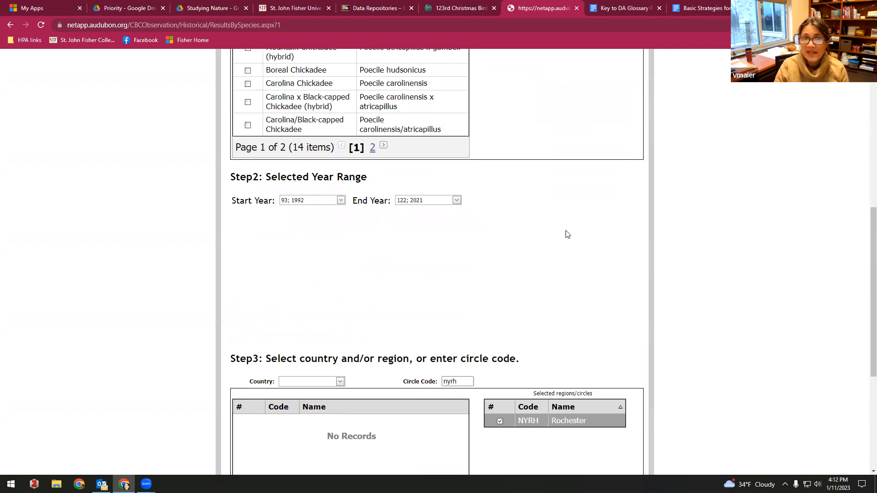
scroll(567, 234, down, 3)
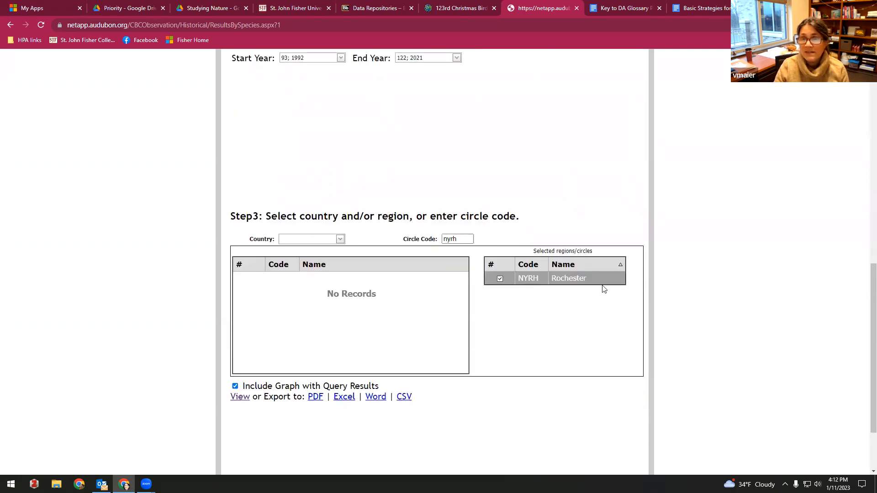
scroll(603, 288, down, 2)
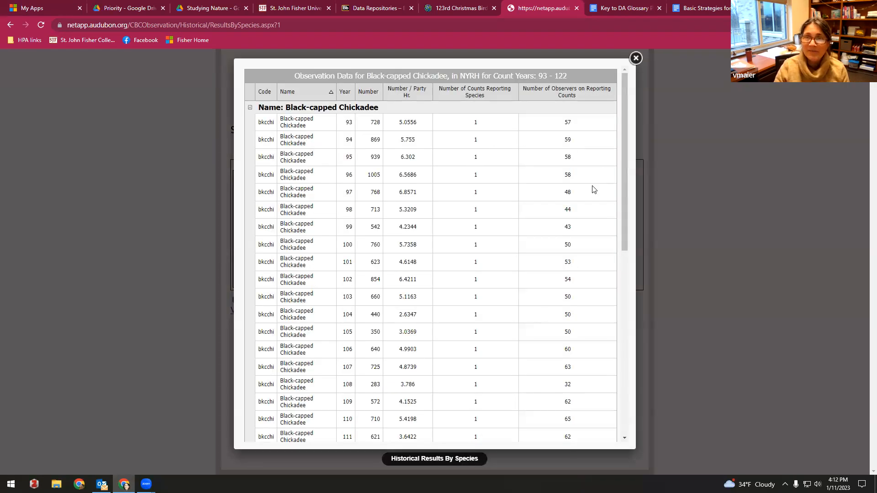
scroll(525, 229, down, 10)
scroll(520, 243, up, 6)
scroll(521, 243, up, 3)
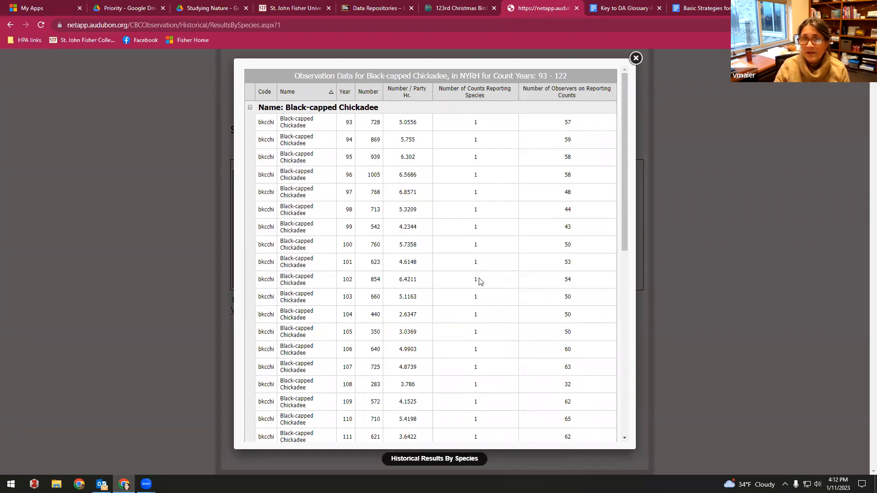
scroll(481, 282, down, 10)
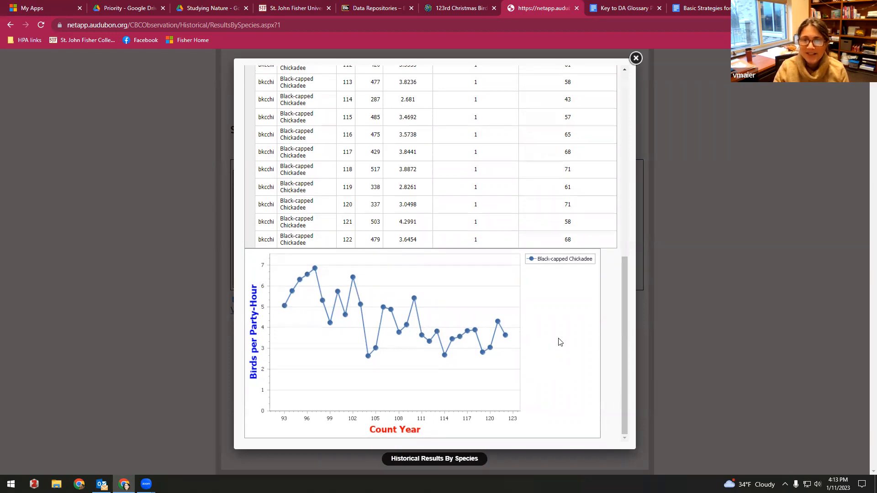
scroll(555, 336, up, 5)
scroll(463, 304, up, 3)
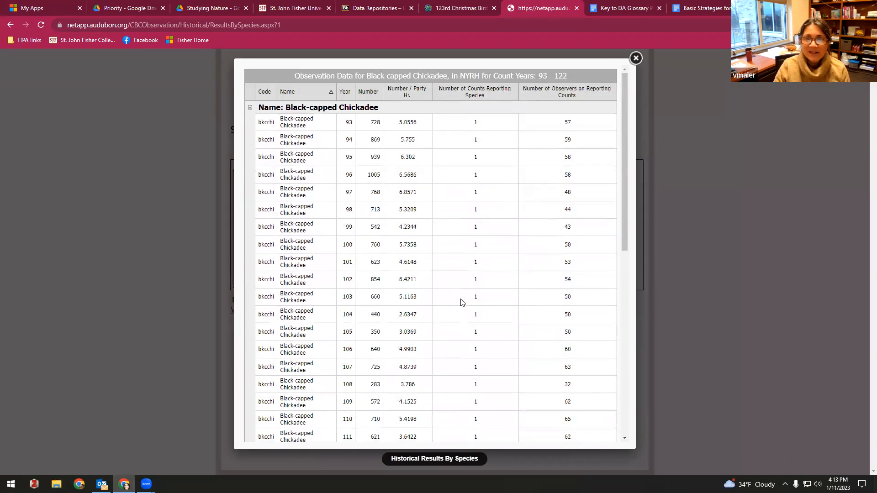
click(635, 58)
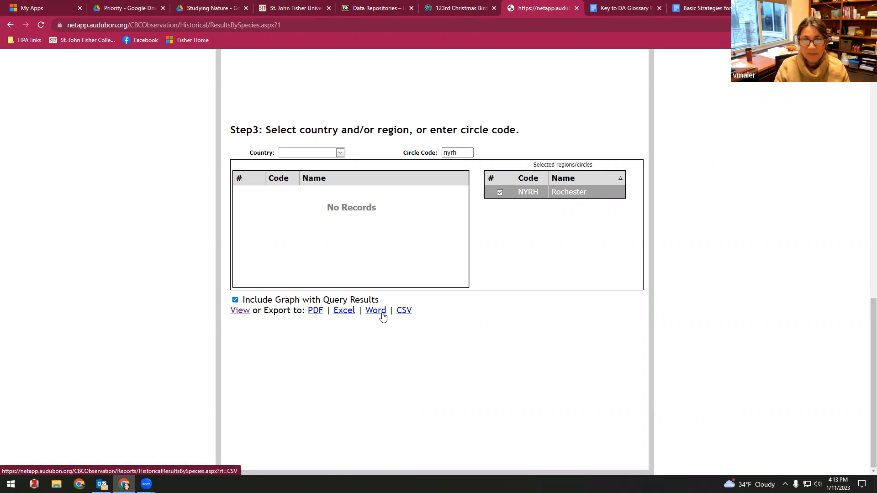
Step: Export the query results to Excel and open the downloaded HistoricalResultsbySpecies (2).xls from the browser's downloads
click(345, 313)
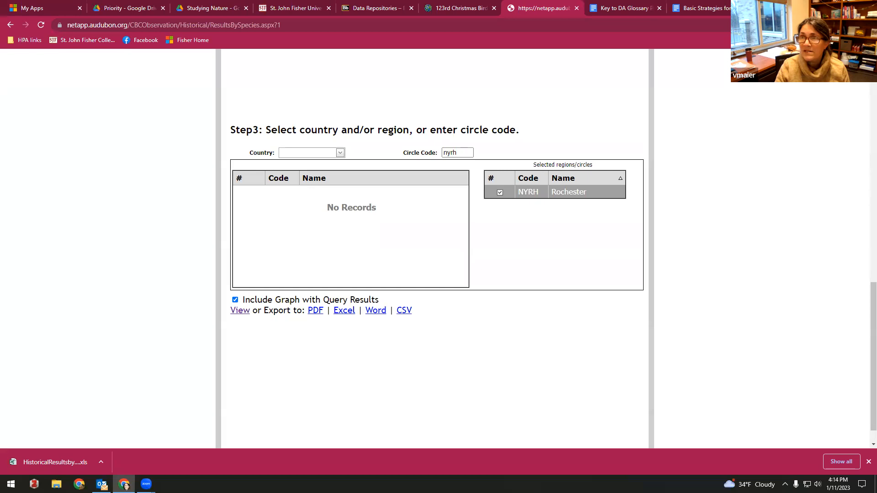
click(868, 25)
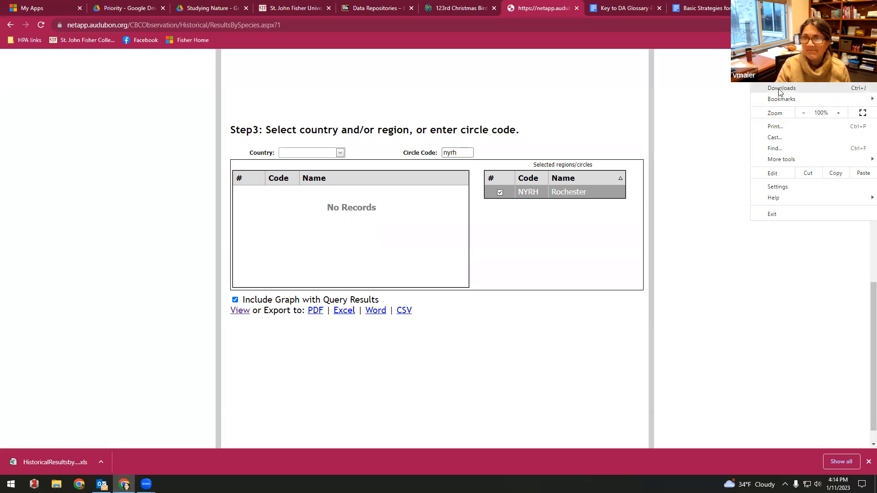
key(ctrl+j)
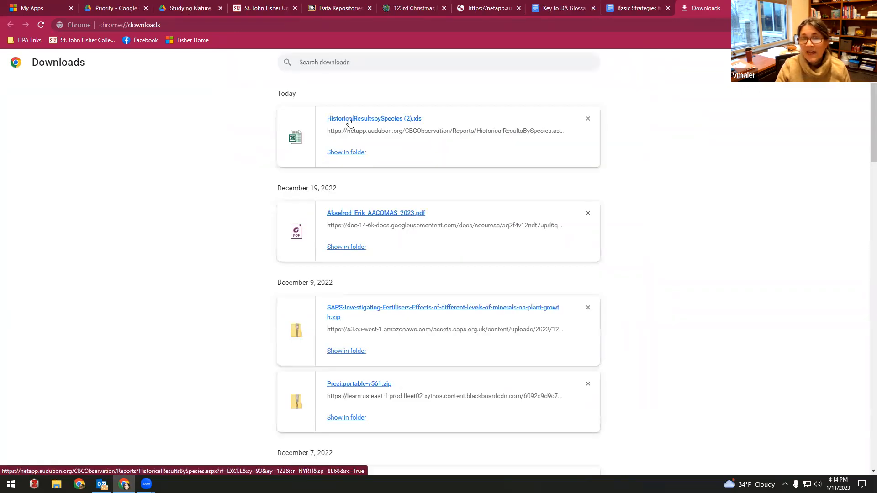
double_click(349, 119)
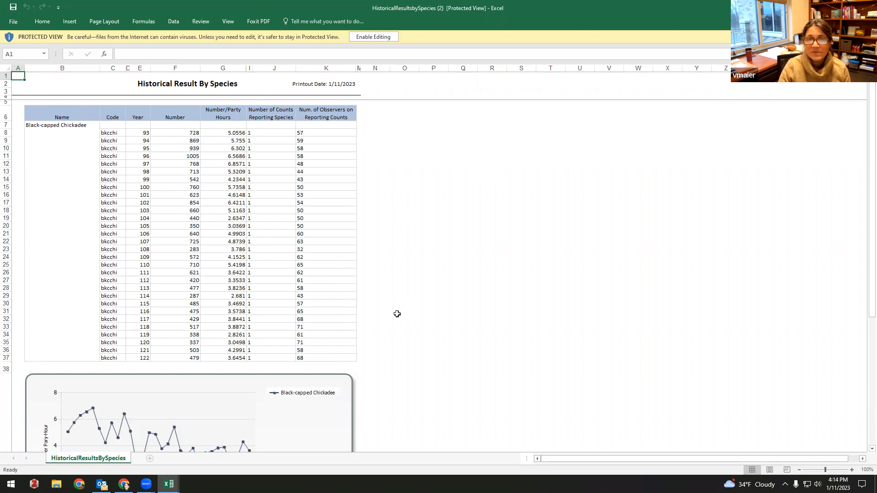
Step: Copy the full chickadee data table with its header row, cells B6 to K37, leaving out the graph
drag(36, 111, 334, 123)
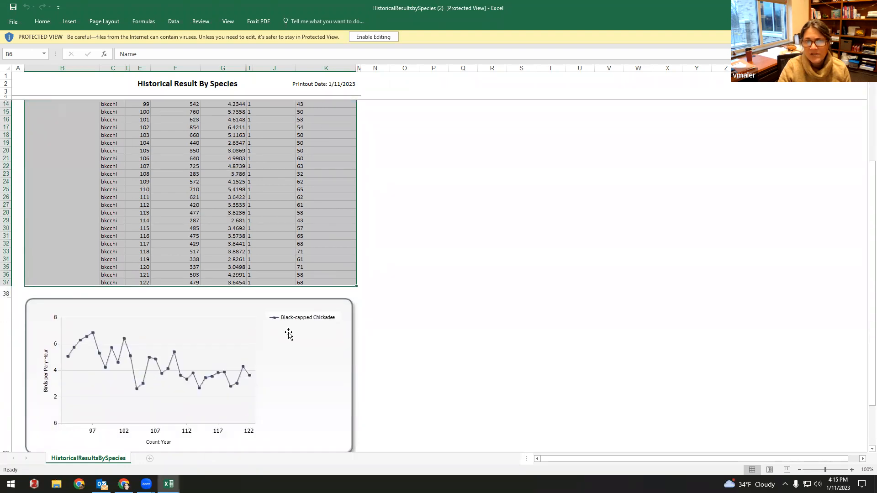
scroll(382, 215, up, 3)
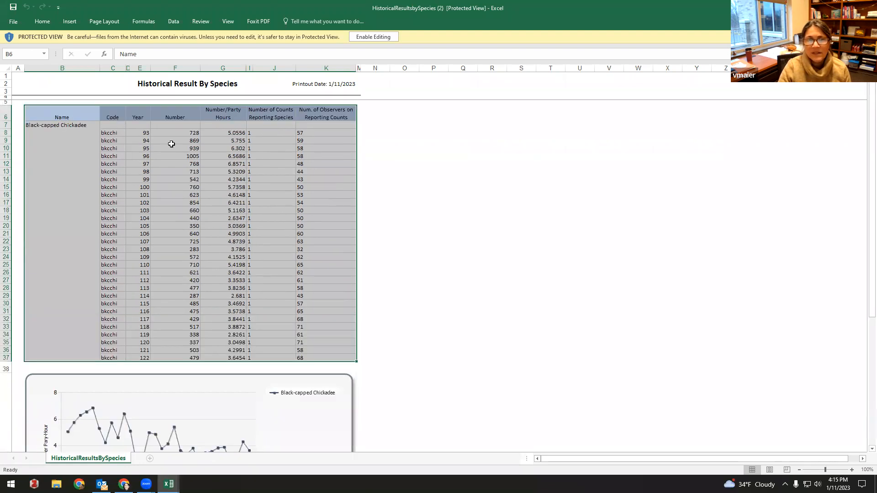
click(61, 115)
drag(41, 115, 329, 344)
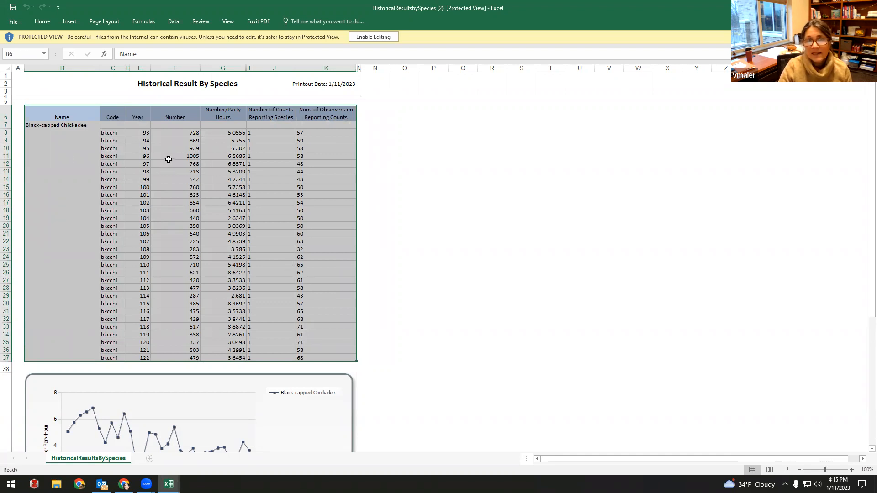
drag(61, 113, 326, 113)
key(ctrl+a)
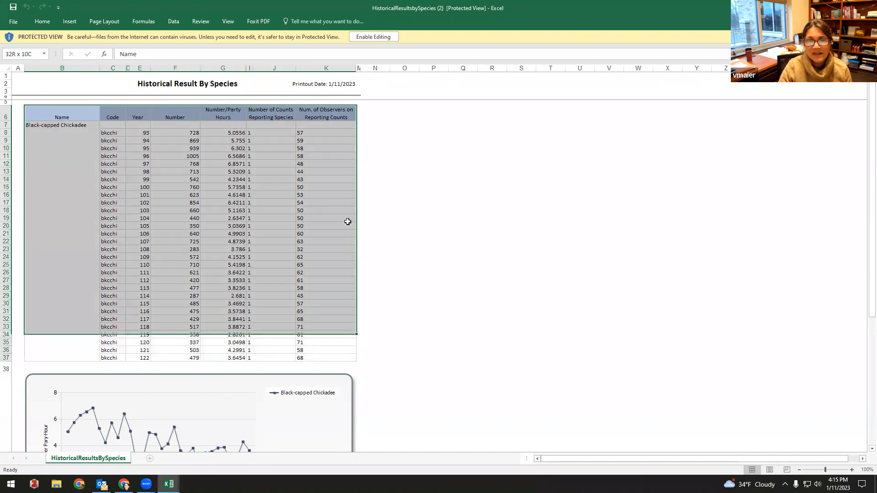
right_click(173, 188)
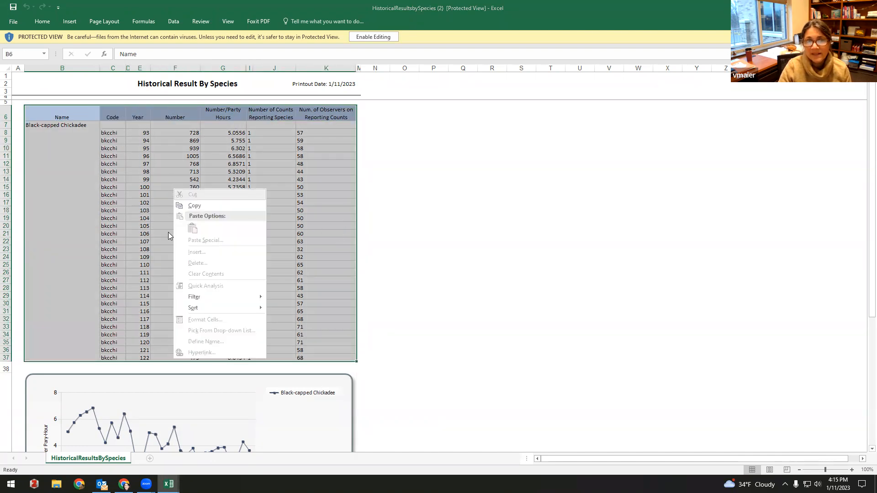
click(196, 207)
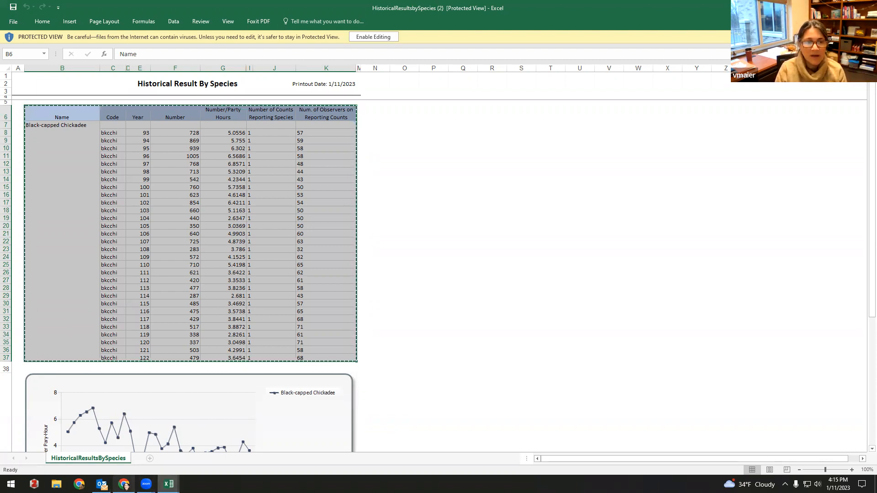
Step: Switch to Google Drive in Chrome and open the top level of My Drive
mouse_move(124, 487)
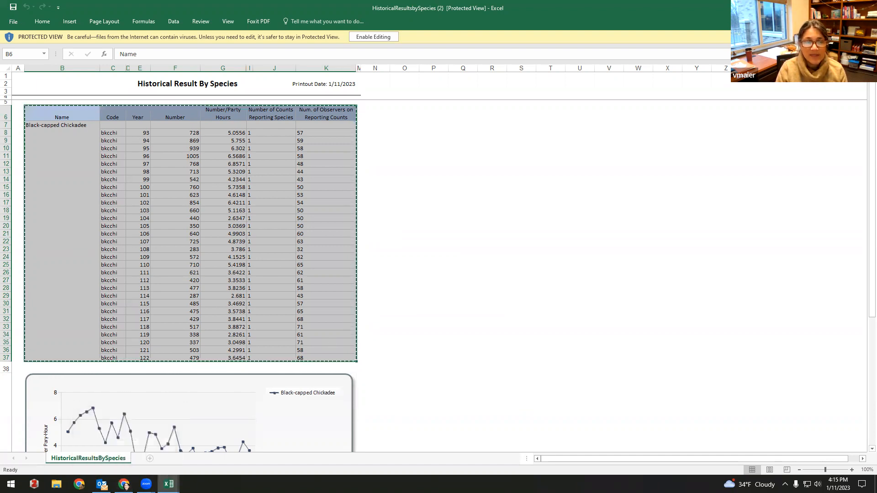
click(124, 485)
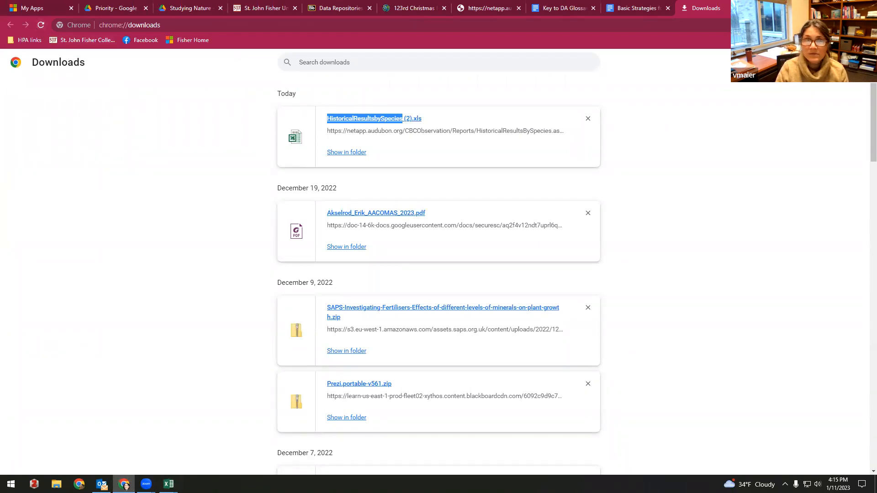
click(182, 9)
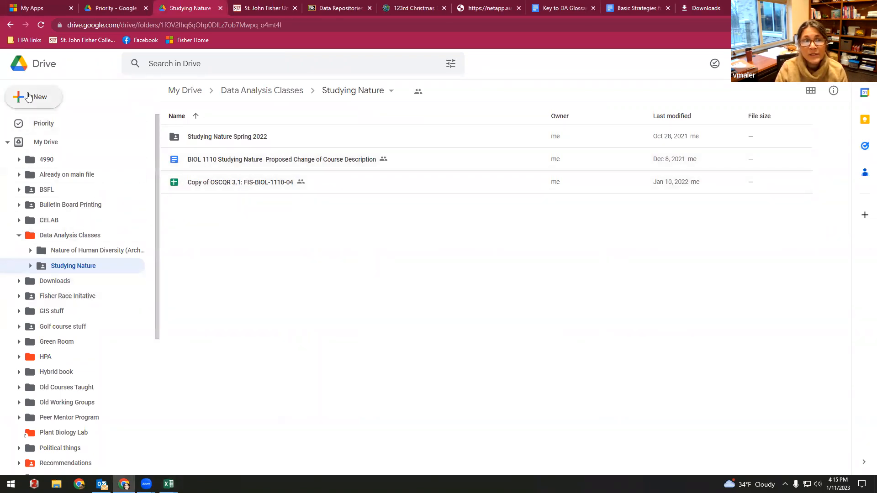
click(36, 144)
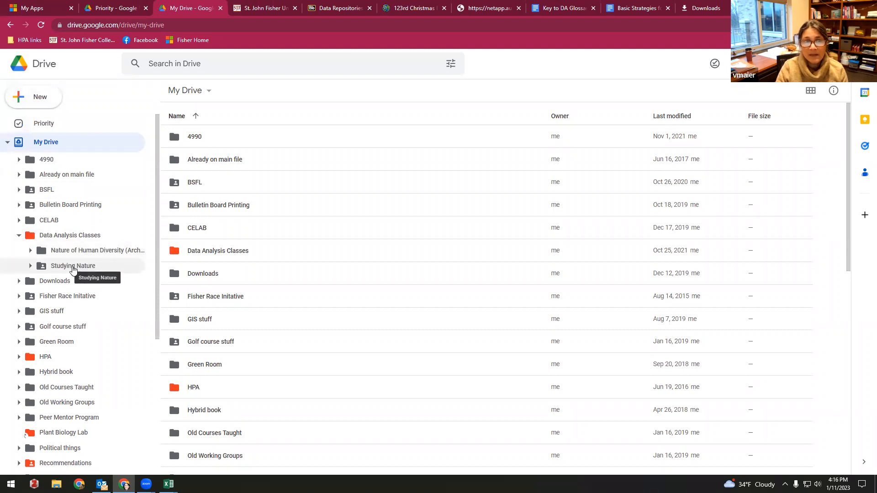
Step: Create a blank Google Sheets spreadsheet in the Studying Nature folder under Data Analysis Classes
click(73, 266)
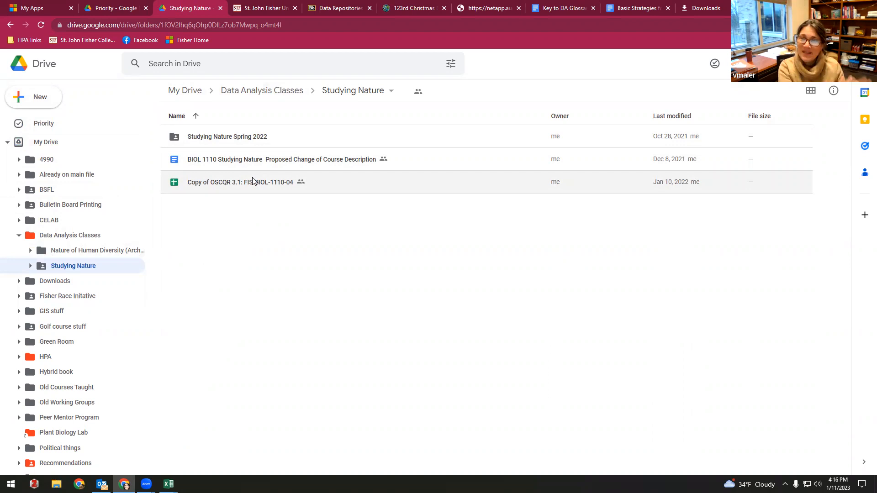
click(42, 99)
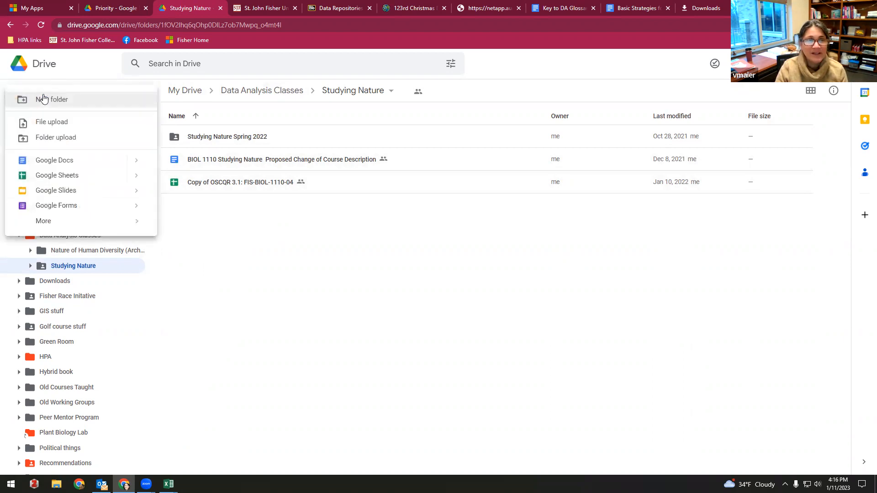
click(56, 178)
click(518, 283)
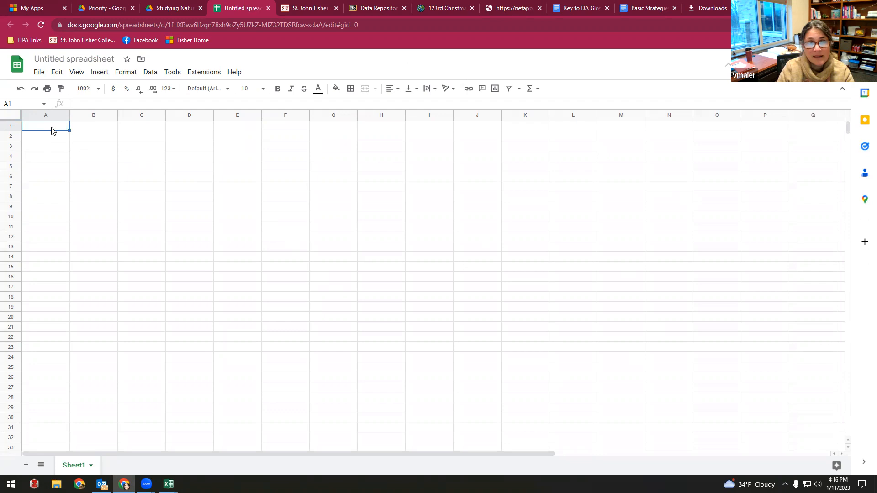
click(10, 117)
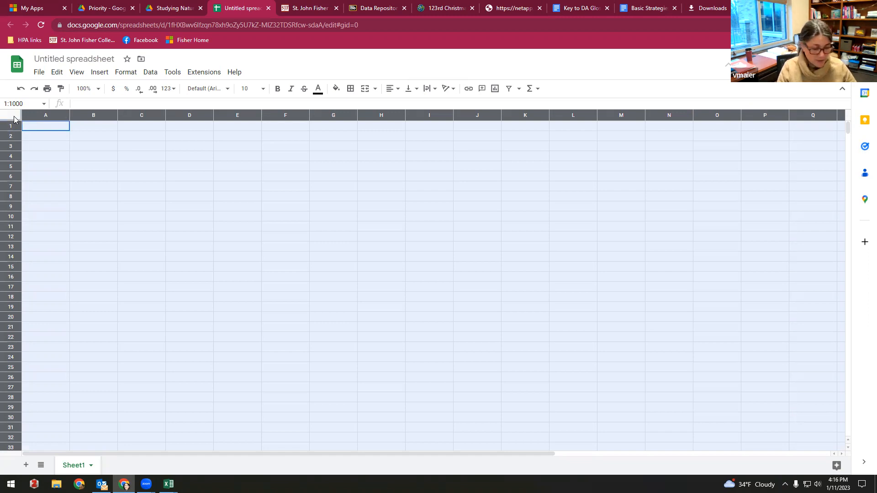
key(super+v)
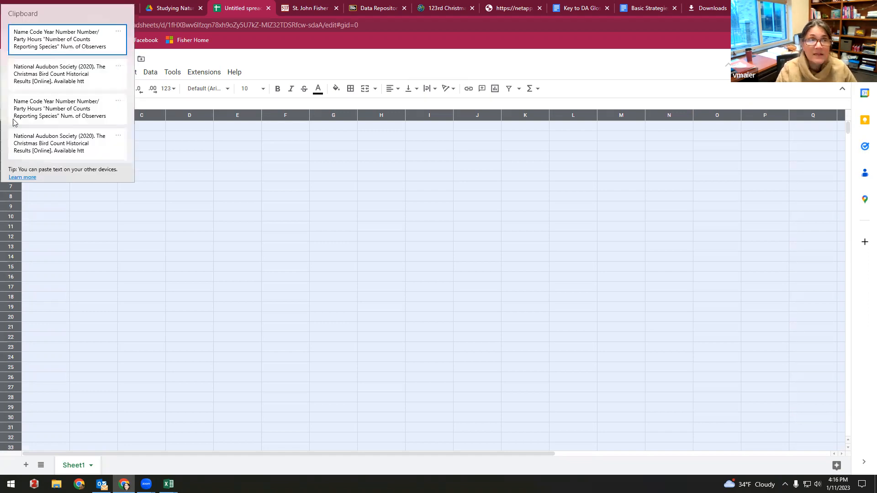
click(213, 173)
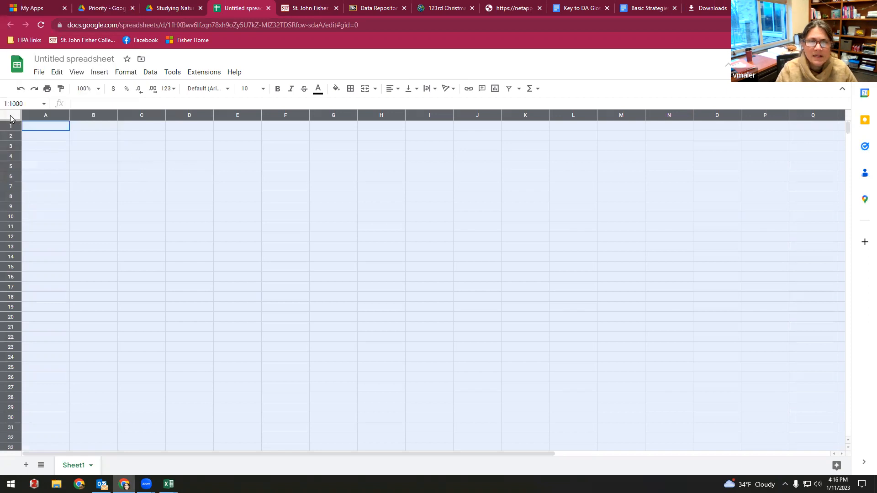
click(33, 131)
key(super+v)
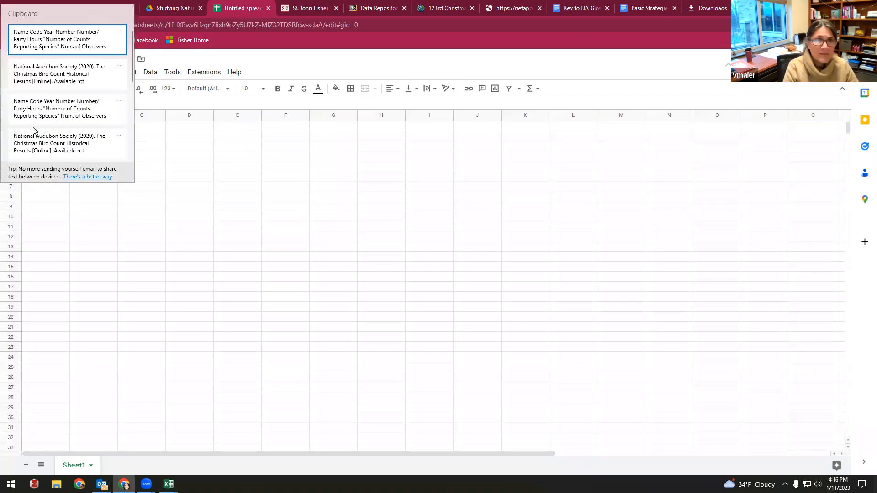
key(Escape)
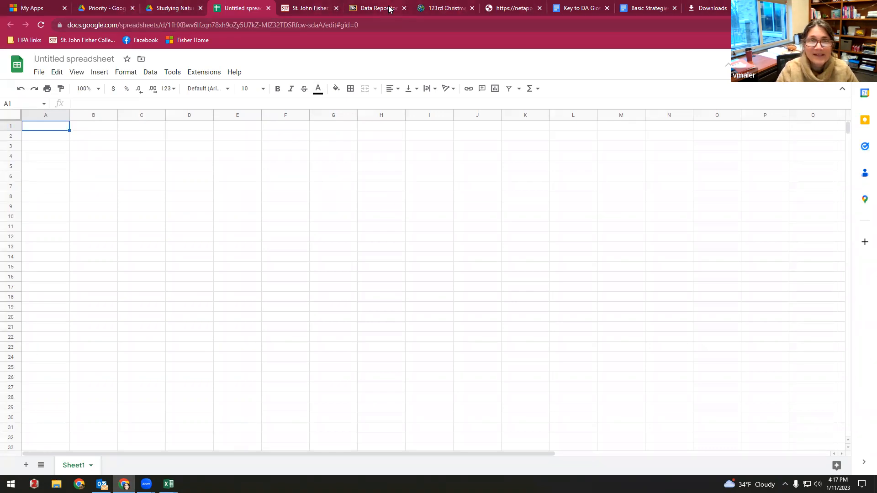
Step: Switch to the Excel workbook HistoricalResultsbySpecies (2), enable editing, and copy the chickadee table with its headers, cells B6 to K37
click(169, 484)
click(198, 448)
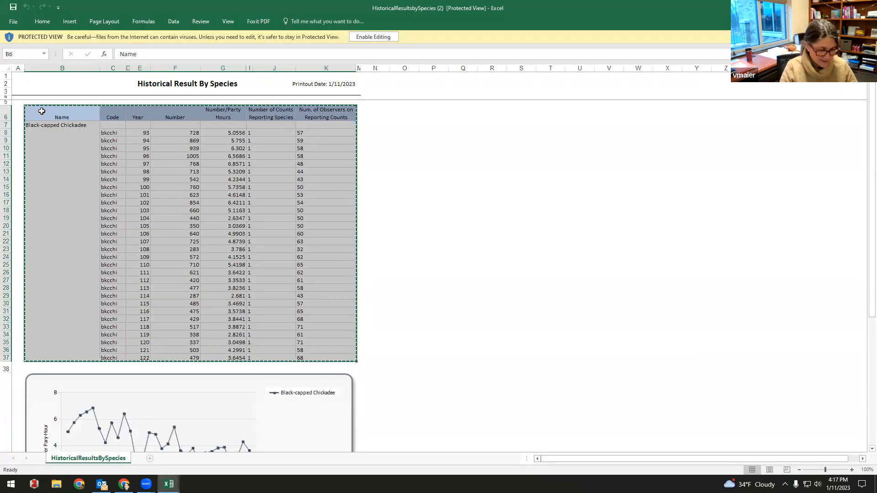
click(354, 37)
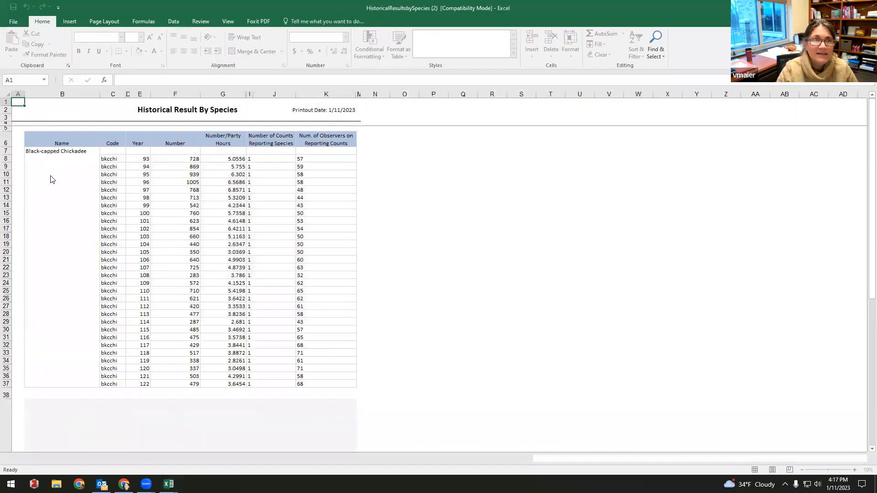
drag(50, 139, 339, 313)
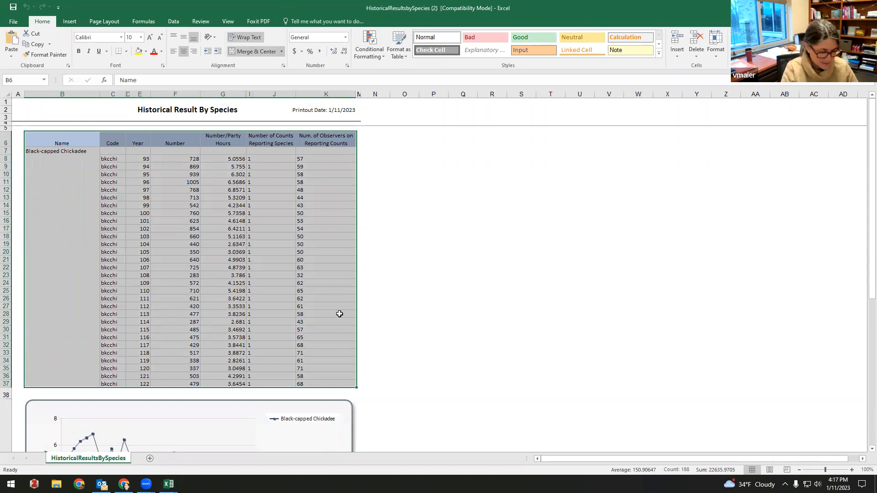
key(ctrl+c)
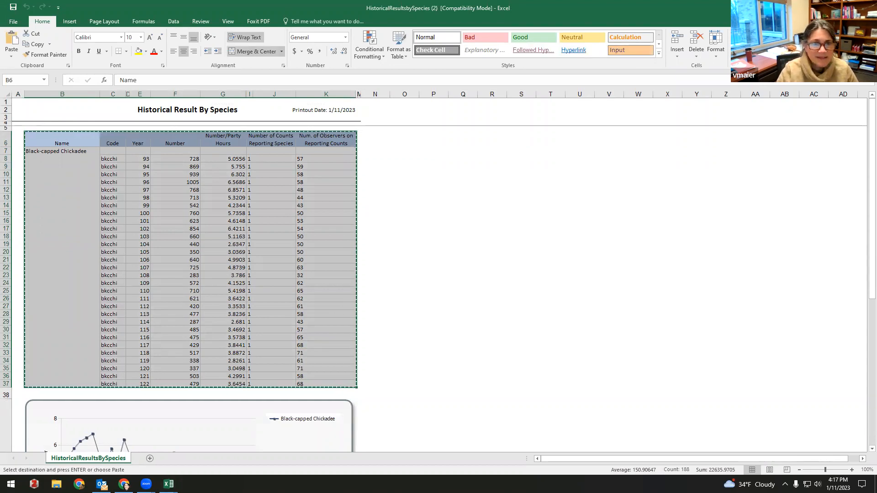
Step: Switch back to the untitled Google Sheets spreadsheet, paste the copied chickadee table at cell A1, and look over the pasted rows
key(alt+Tab)
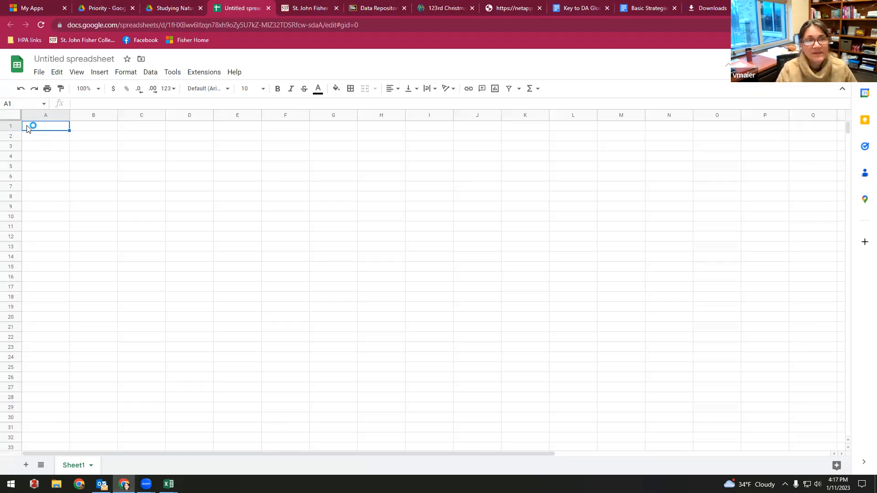
key(ctrl+v)
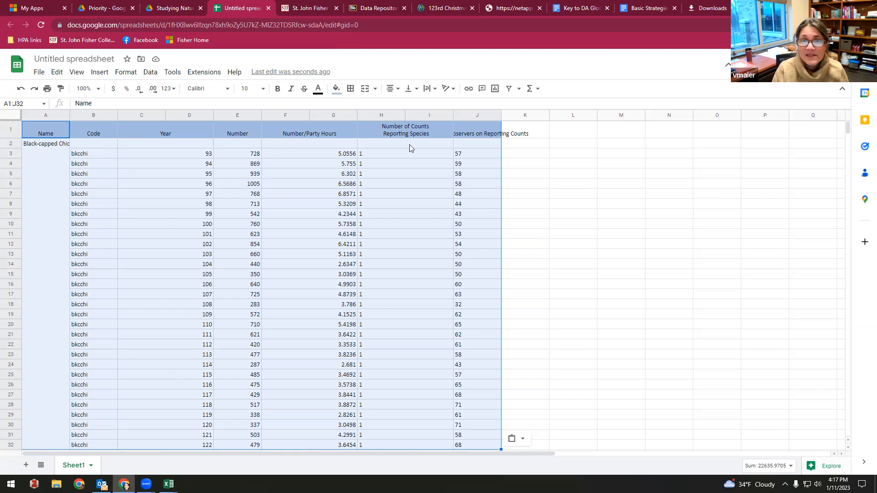
scroll(480, 306, down, 2)
scroll(157, 241, up, 2)
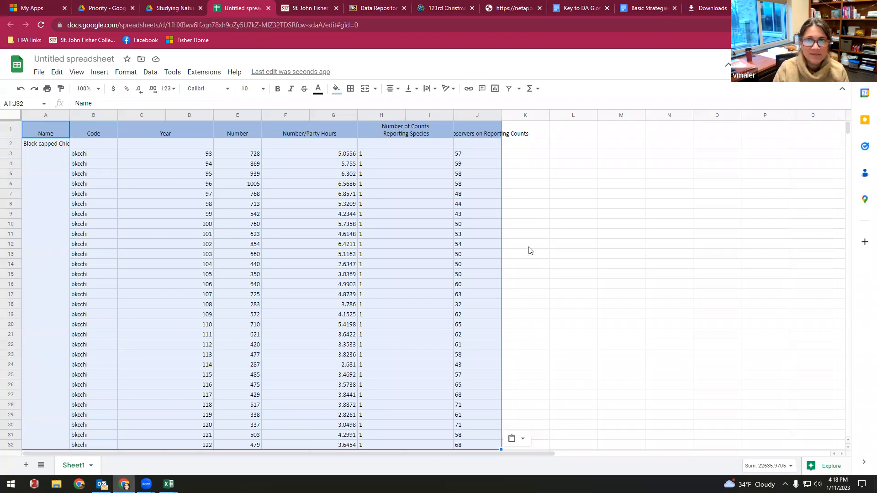
click(497, 247)
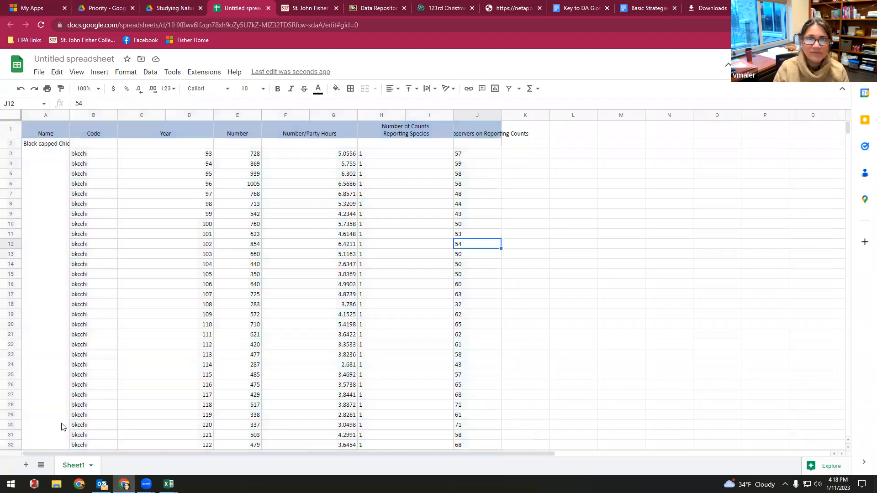
Step: Duplicate Sheet1 within the same spreadsheet
click(89, 467)
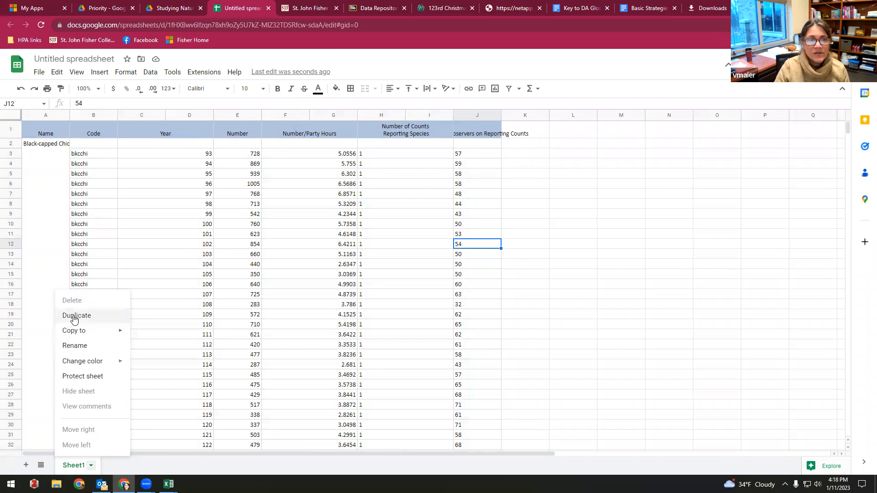
click(602, 315)
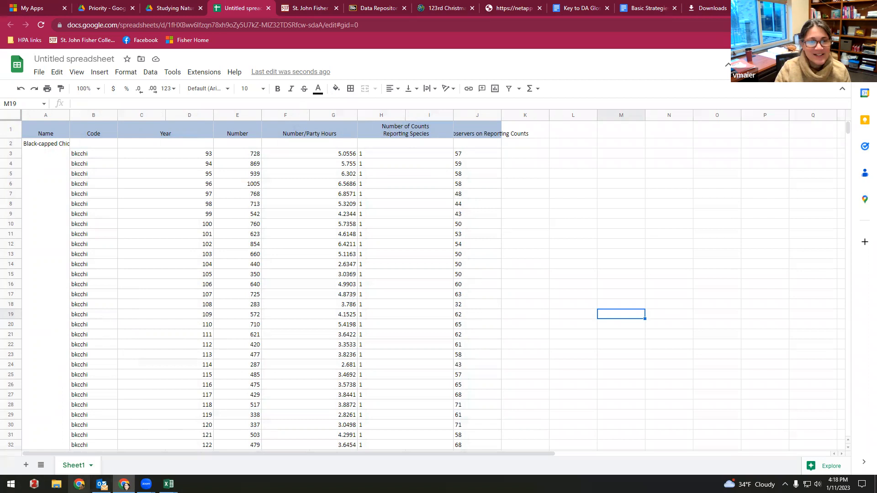
click(91, 467)
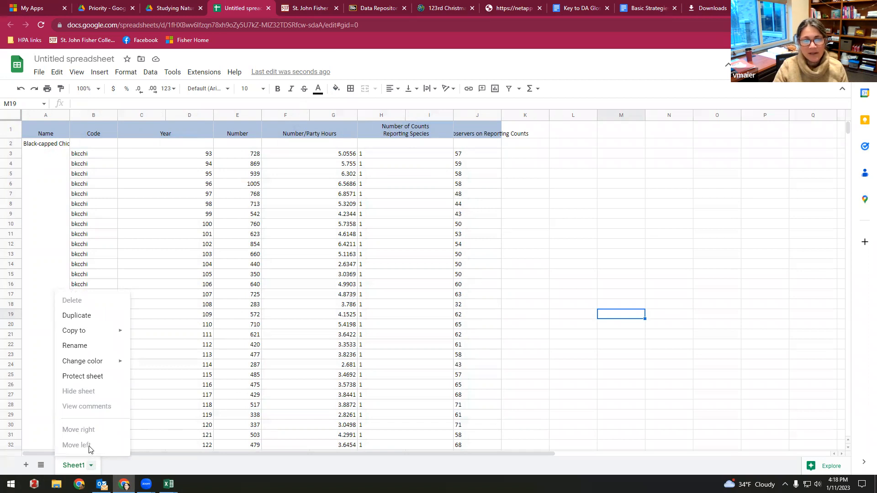
click(72, 316)
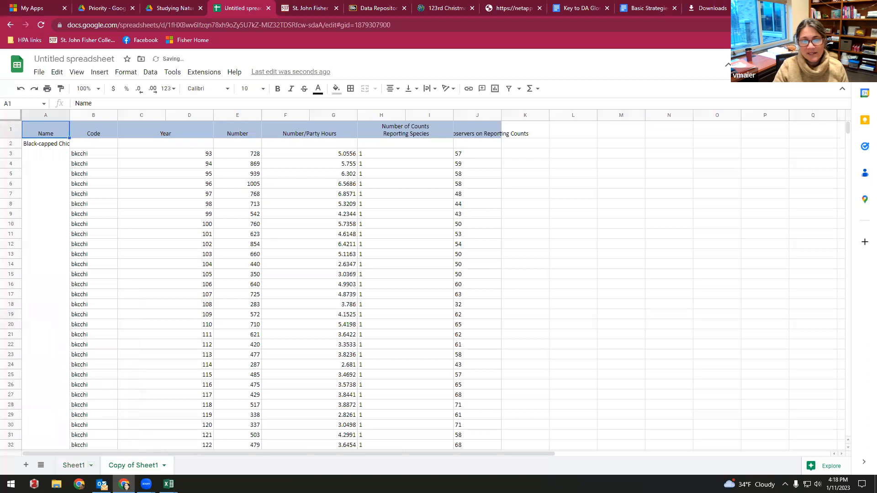
Step: Rename the duplicated sheet as Working Copy
click(164, 466)
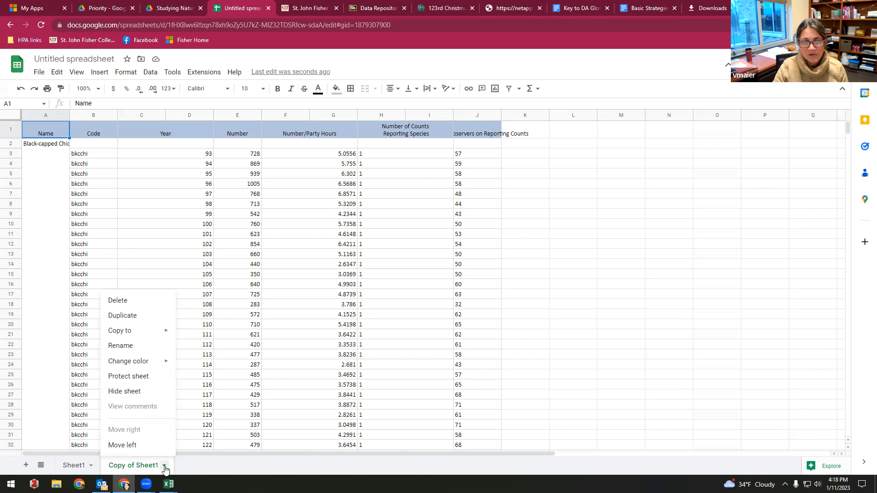
click(135, 346)
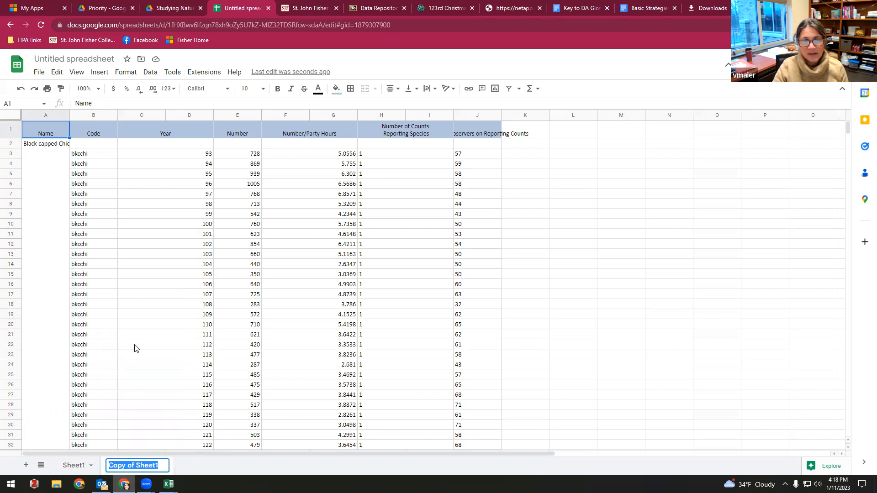
text(Worki)
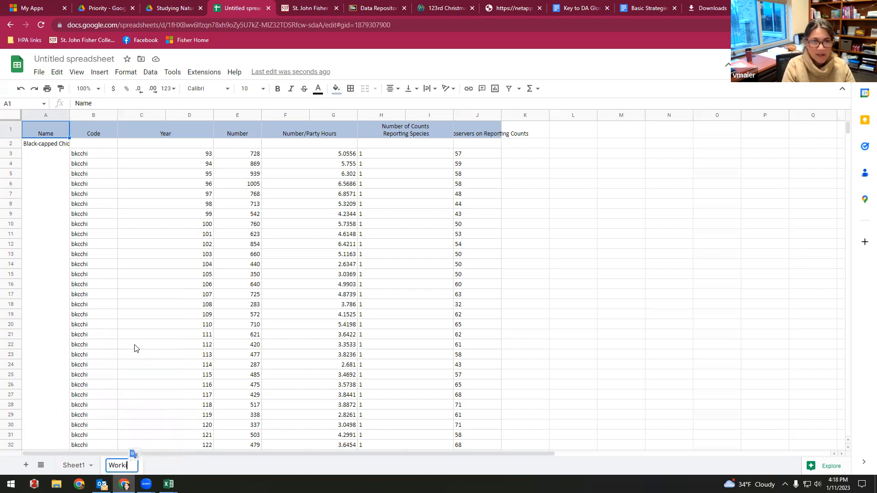
text(ng Copy)
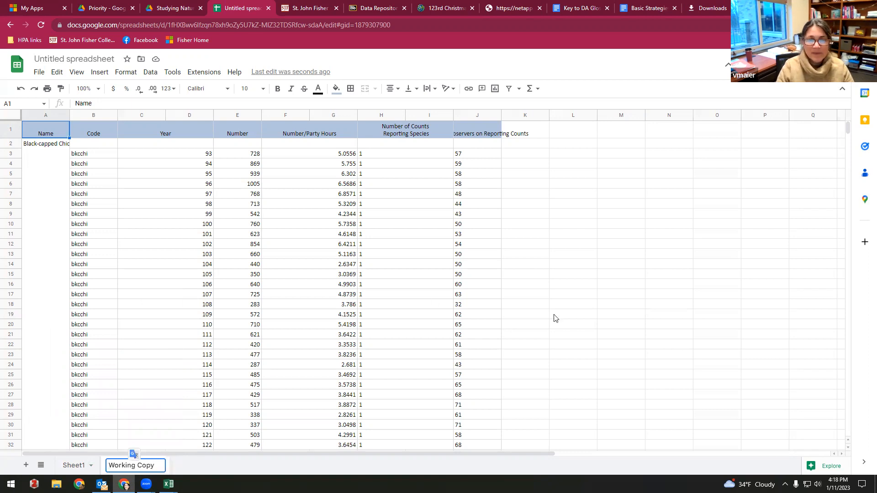
click(590, 321)
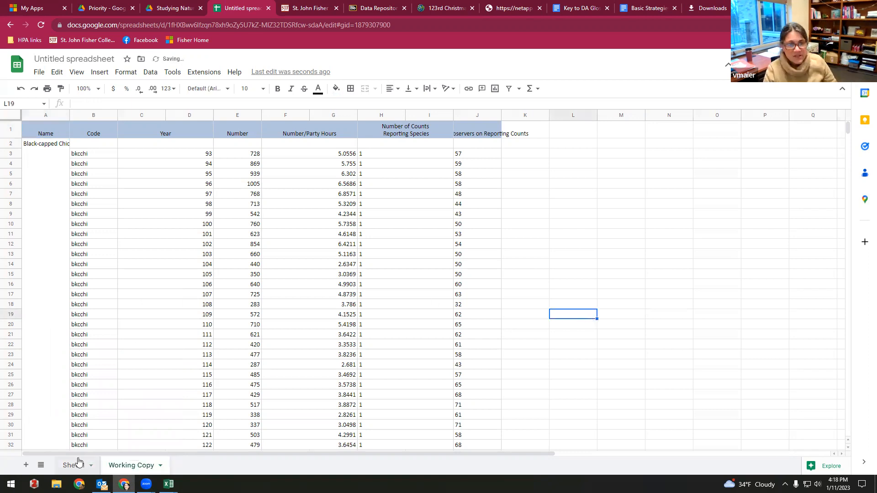
Step: Protect Sheet1 with the description Original Download, set to show a warning when it is edited
click(90, 467)
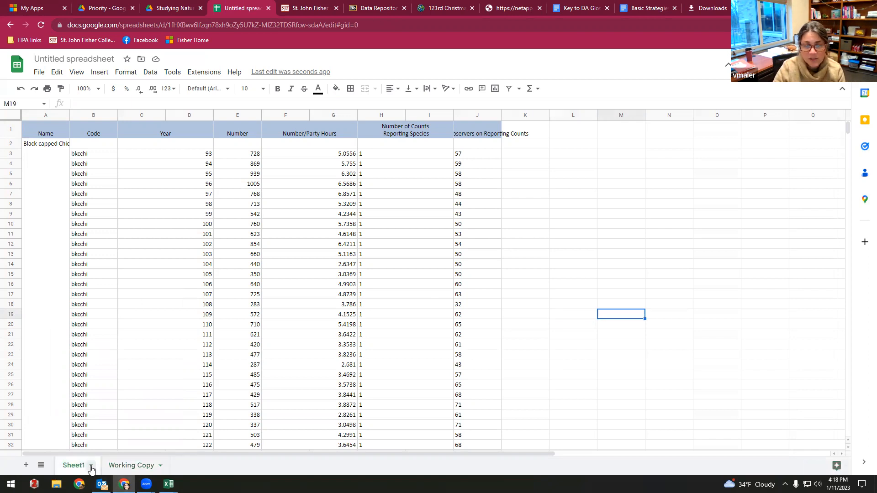
click(91, 468)
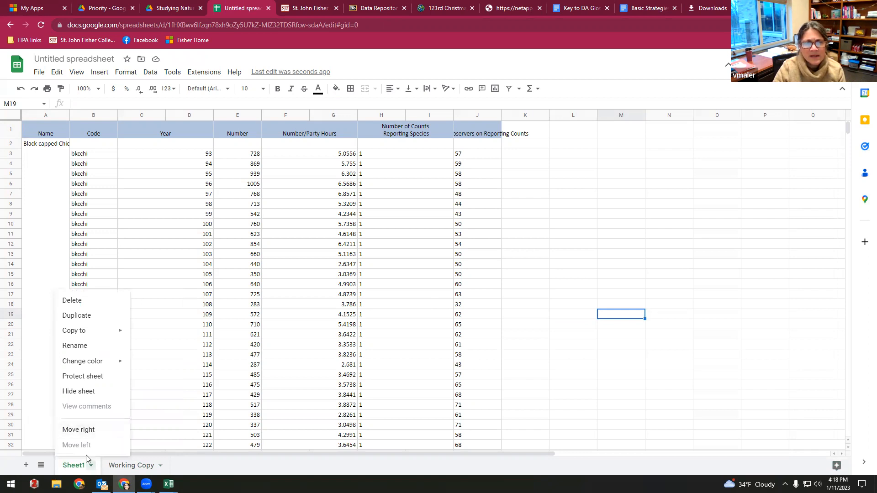
click(81, 379)
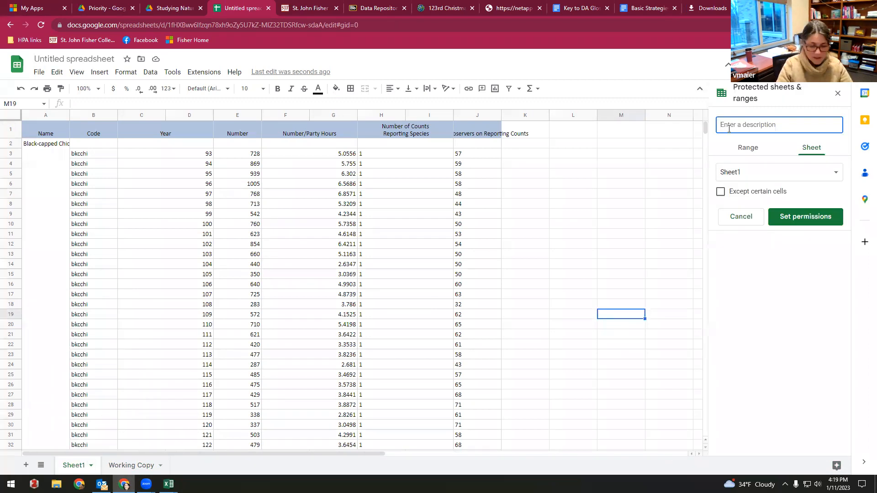
text(Original Download)
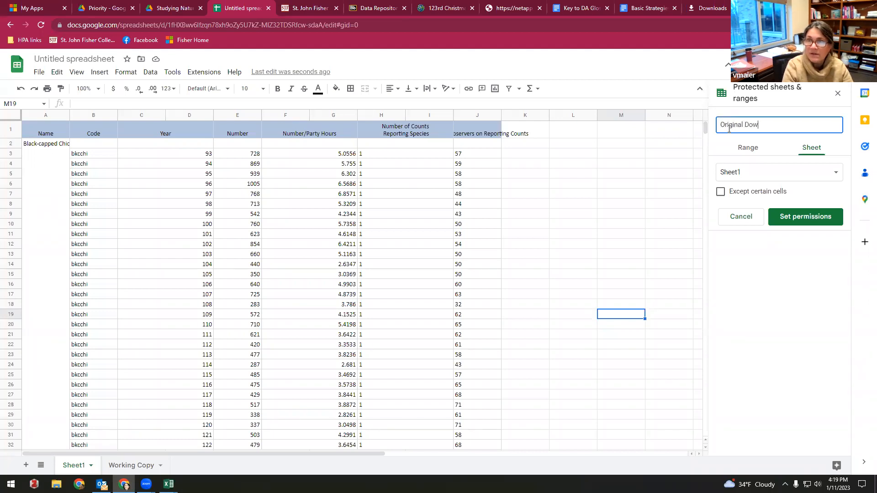
click(803, 223)
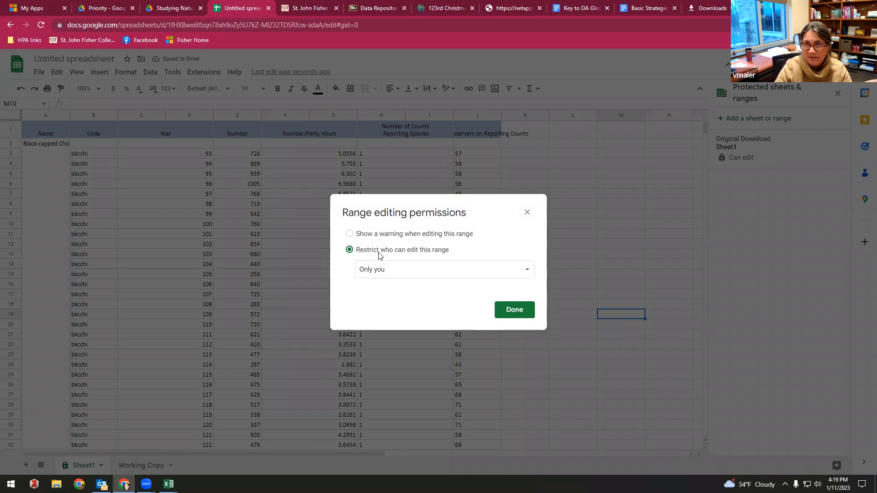
click(349, 235)
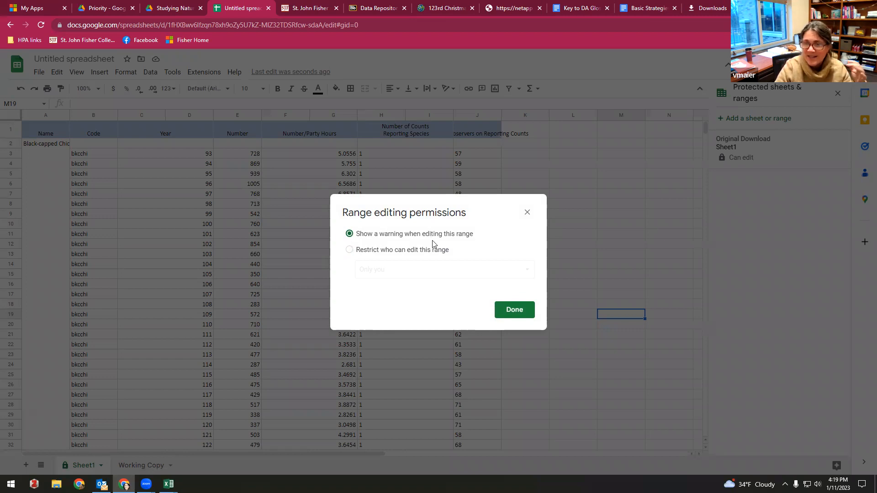
click(524, 312)
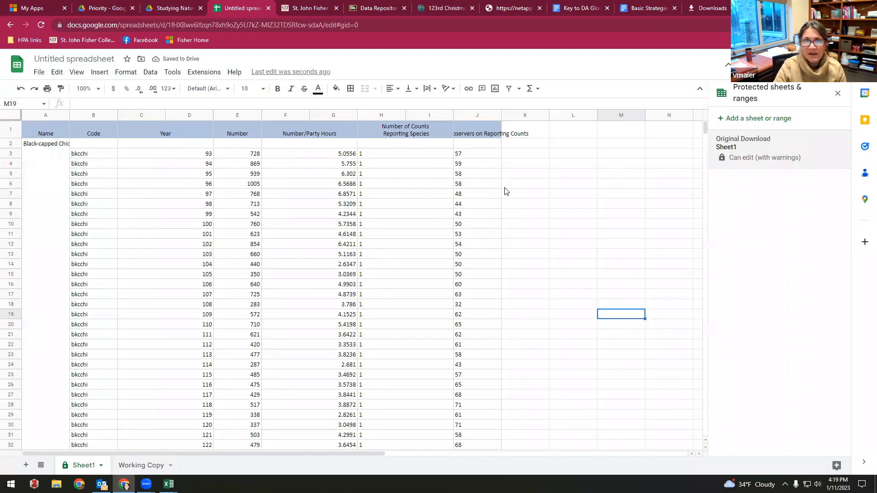
Step: Try to enter 2320 in cell J2 of the protected Sheet1 and cancel the edit
click(475, 145)
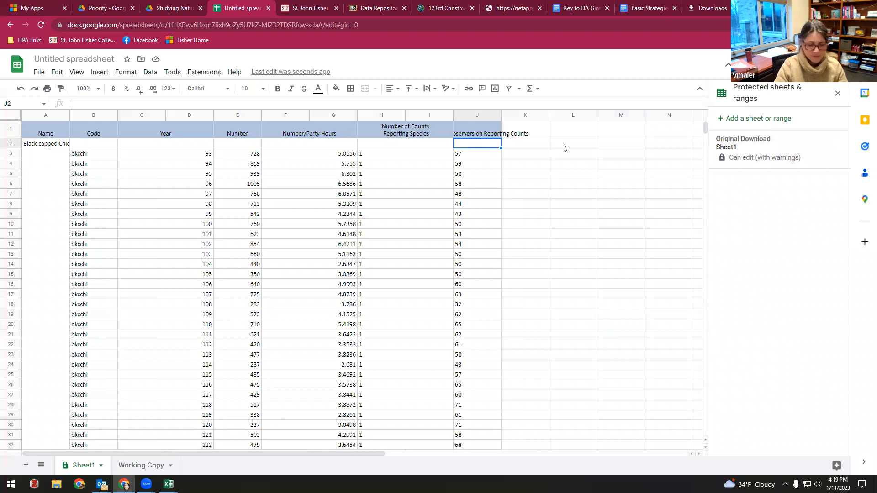
text(2320)
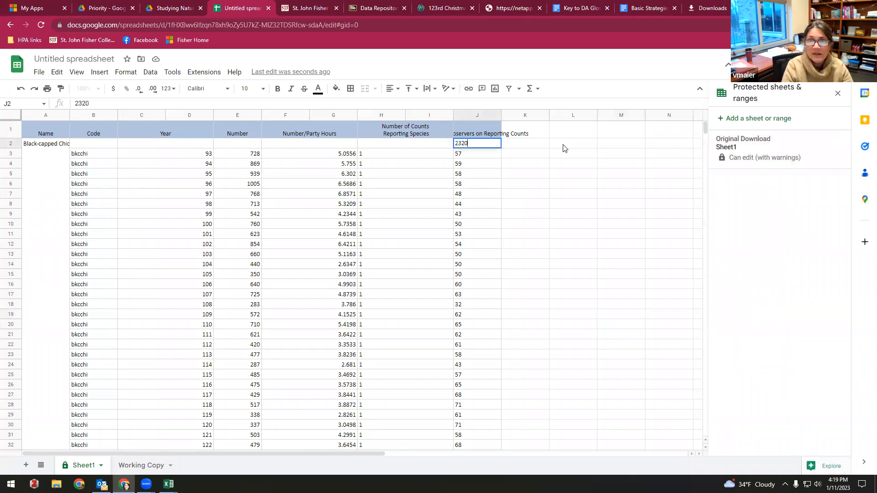
key(Return)
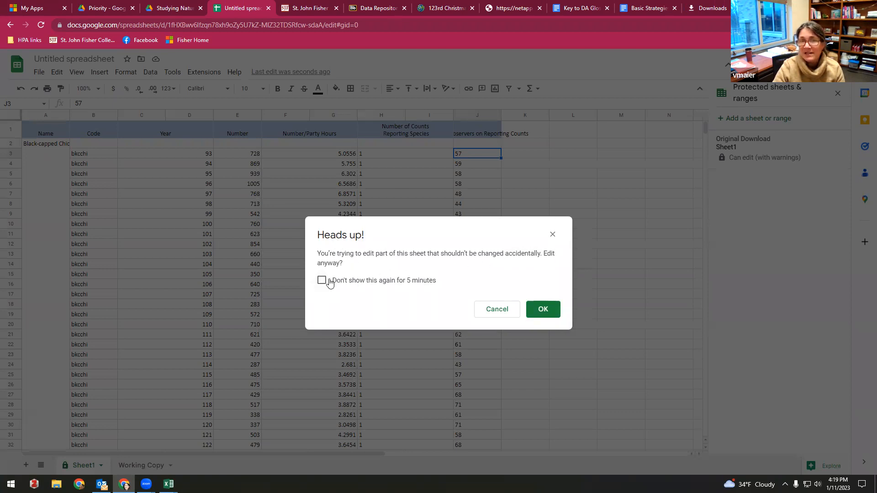
click(493, 314)
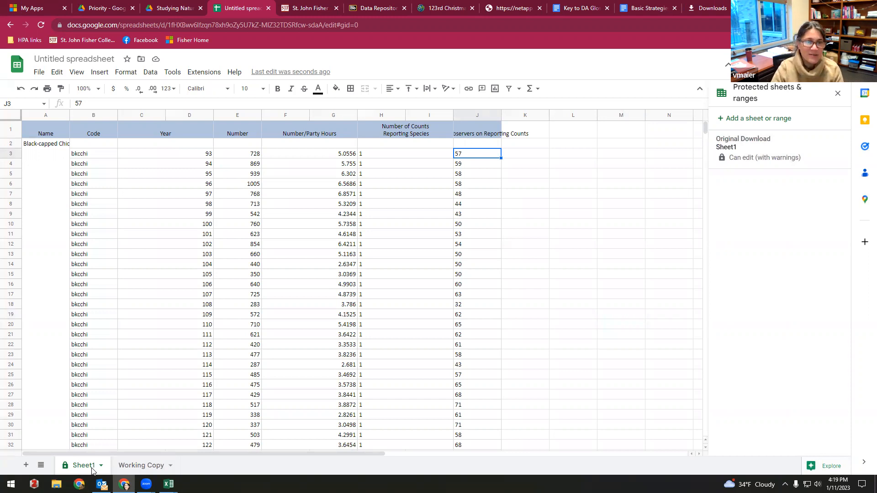
Step: Switch to the Working Copy sheet and examine how its column headers behave while moving through the data rows
click(143, 466)
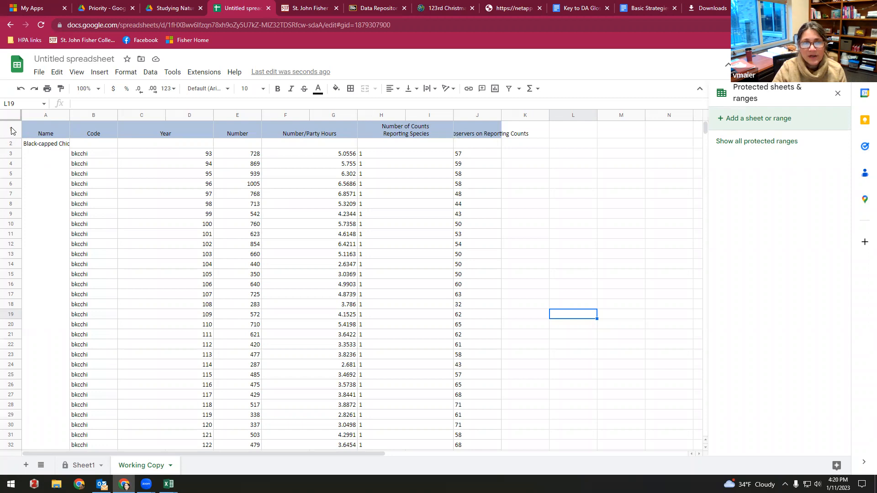
scroll(187, 190, down, 3)
scroll(187, 190, up, 2)
scroll(187, 190, down, 2)
scroll(187, 190, up, 3)
scroll(187, 190, down, 4)
scroll(187, 190, up, 4)
scroll(187, 190, down, 2)
scroll(187, 190, up, 2)
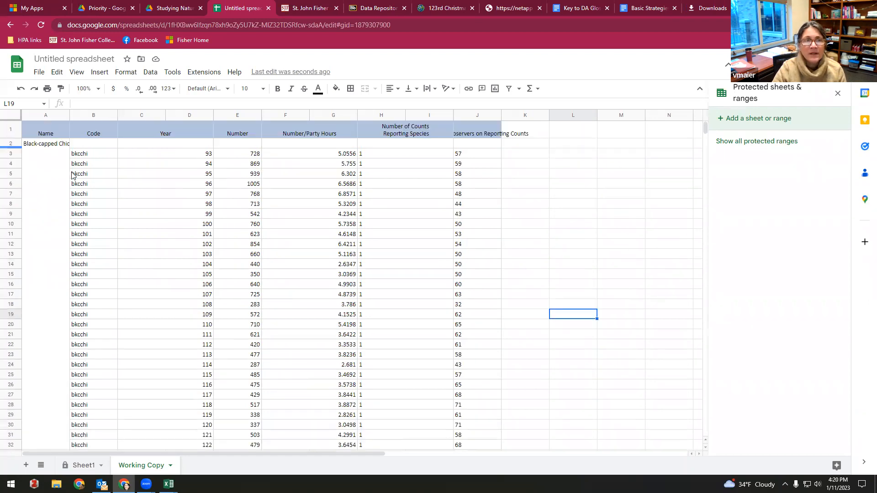
scroll(276, 210, down, 3)
scroll(279, 212, up, 3)
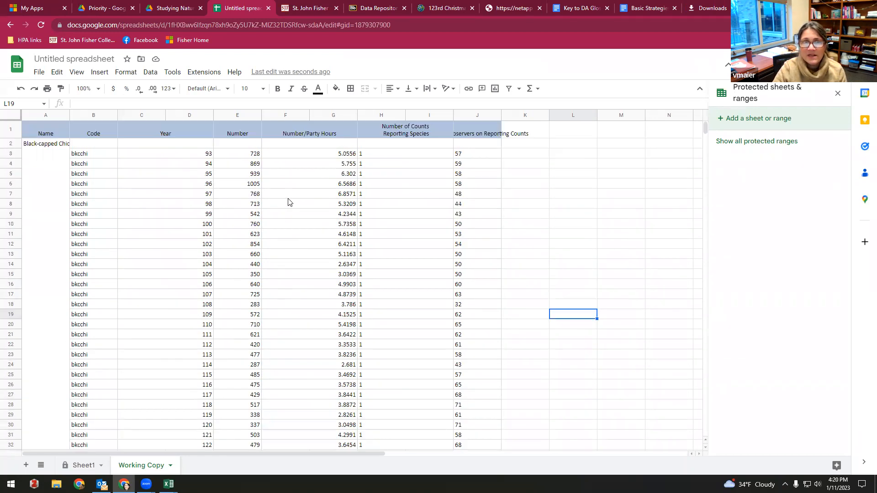
Step: Freeze the header row (1 row) of the Working Copy sheet and check it against the rows below
click(10, 132)
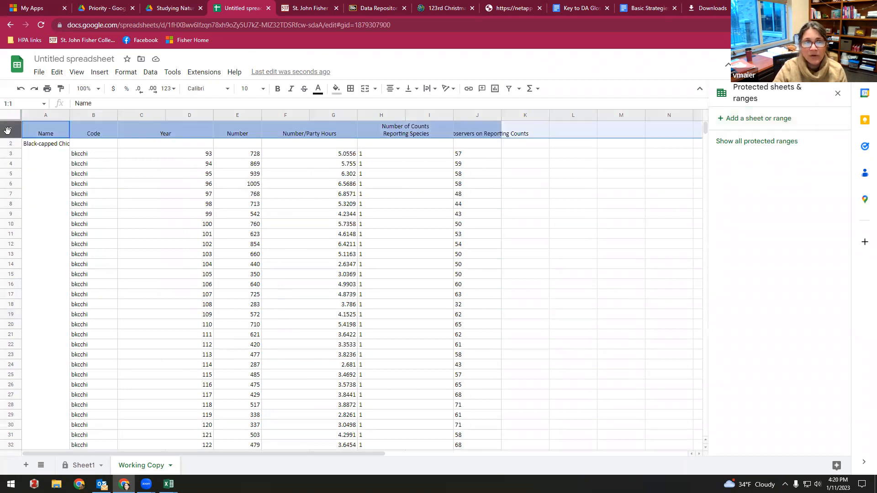
click(131, 189)
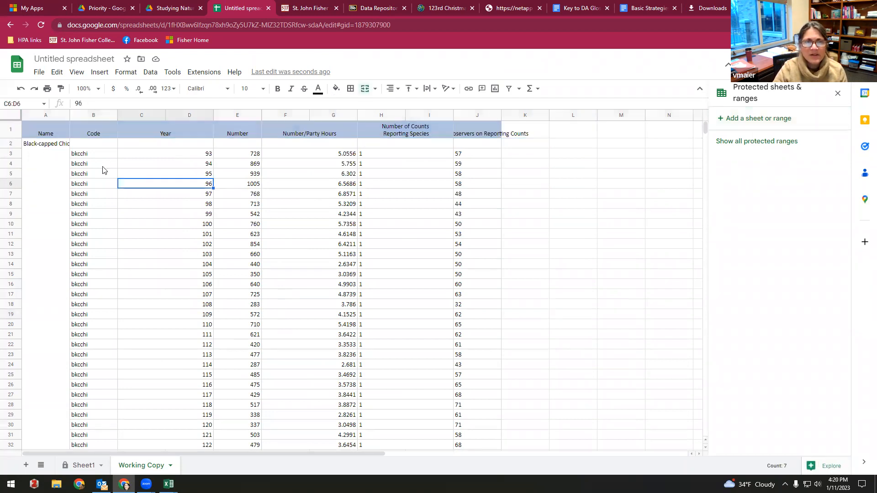
click(11, 128)
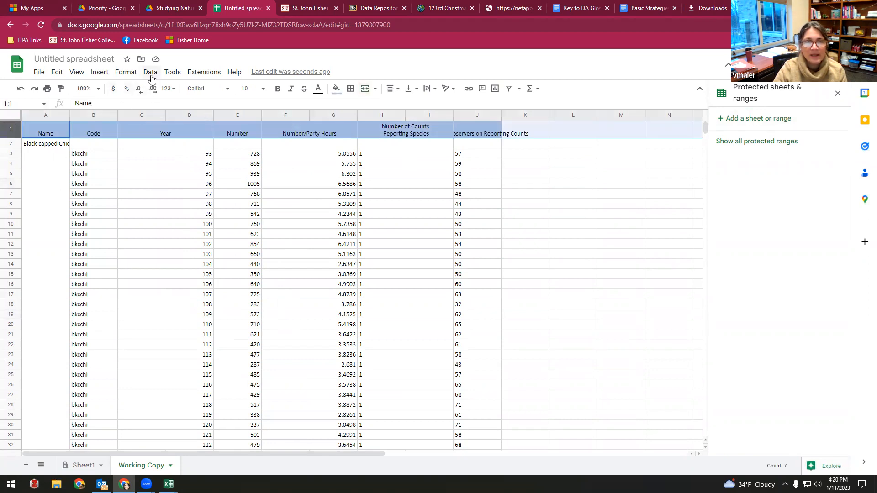
click(76, 73)
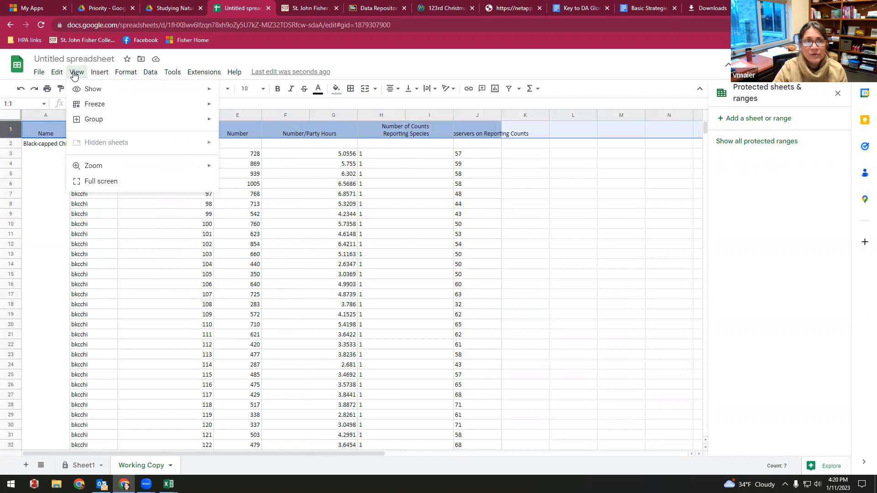
mouse_move(109, 103)
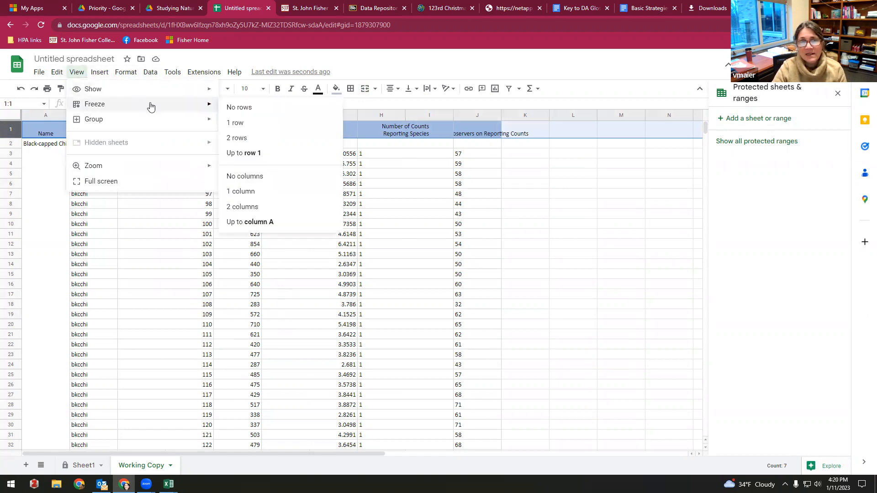
click(233, 124)
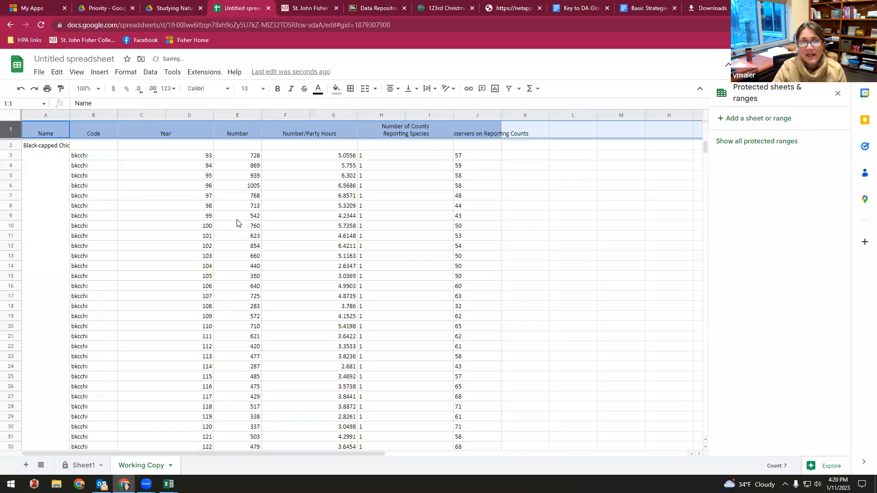
scroll(236, 223, down, 3)
scroll(237, 222, up, 3)
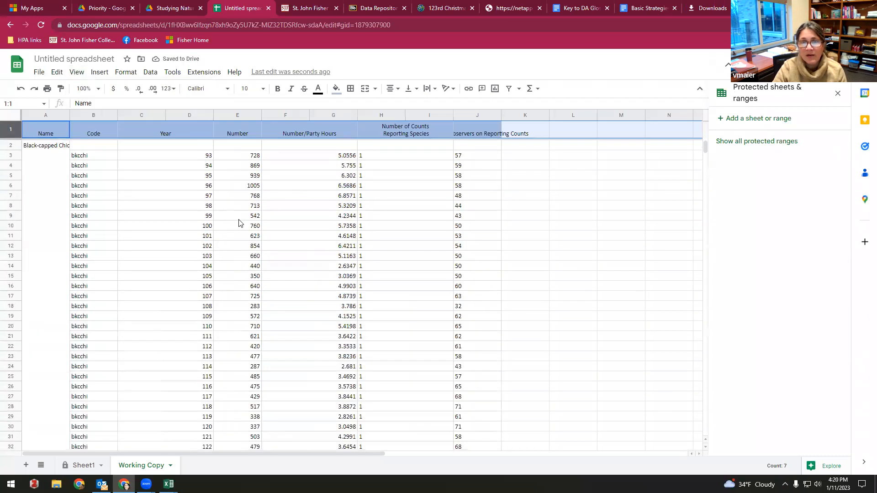
scroll(238, 223, down, 5)
scroll(238, 223, up, 5)
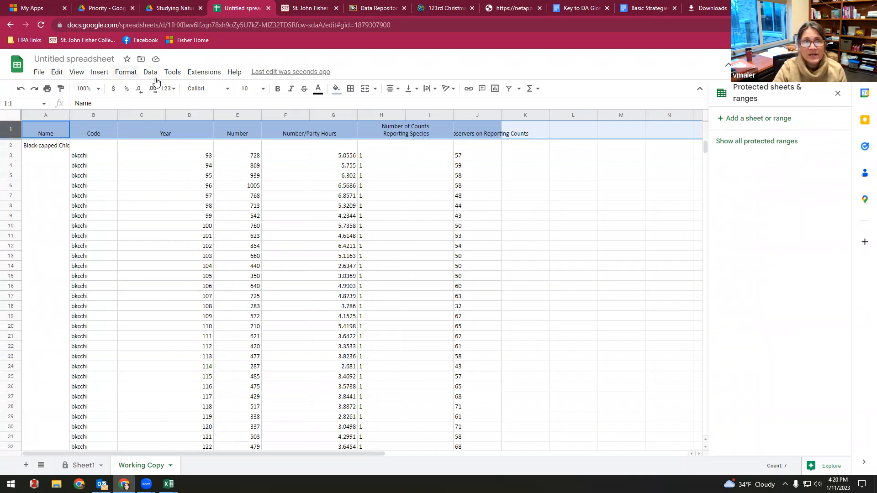
Step: Freeze the first column of the Working Copy sheet
click(76, 72)
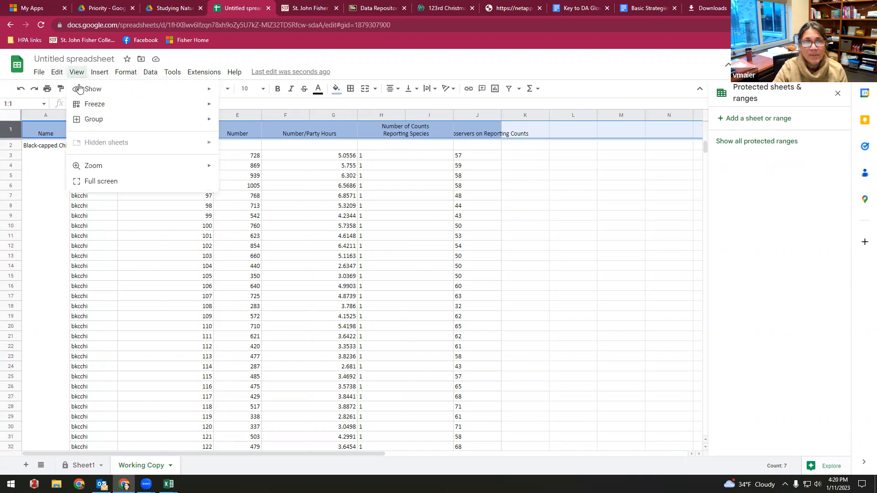
mouse_move(91, 104)
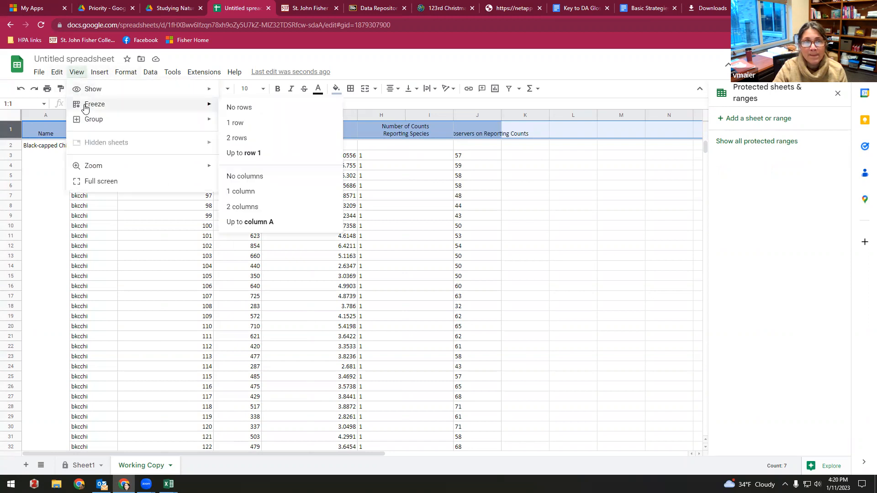
click(276, 192)
scroll(355, 232, down, 1)
scroll(358, 232, up, 1)
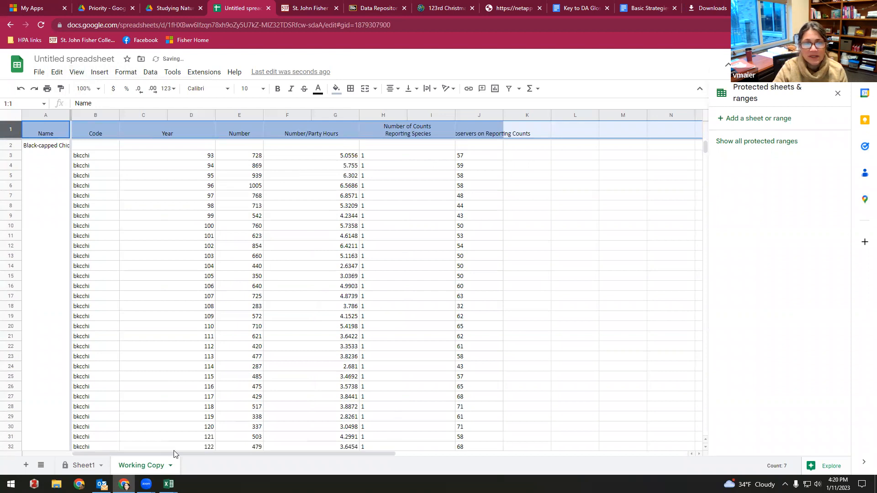
drag(174, 453, 122, 429)
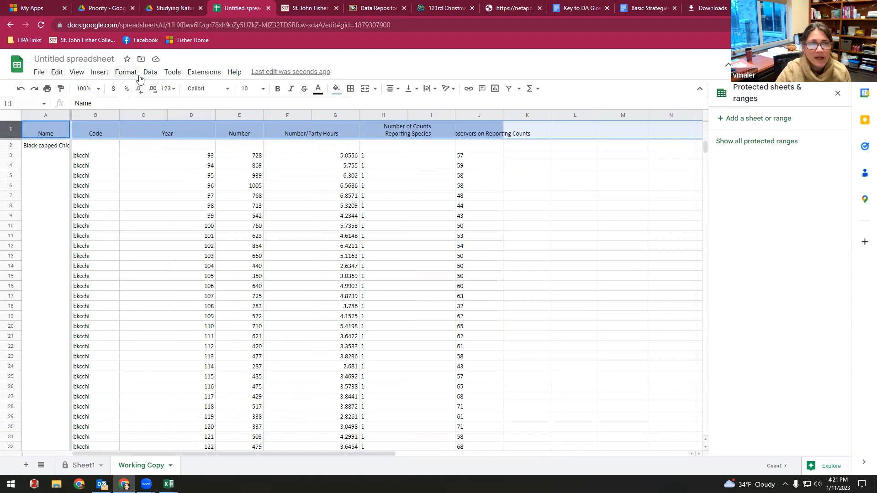
Step: Remove the column freeze from the Working Copy sheet by setting it to no columns
click(57, 73)
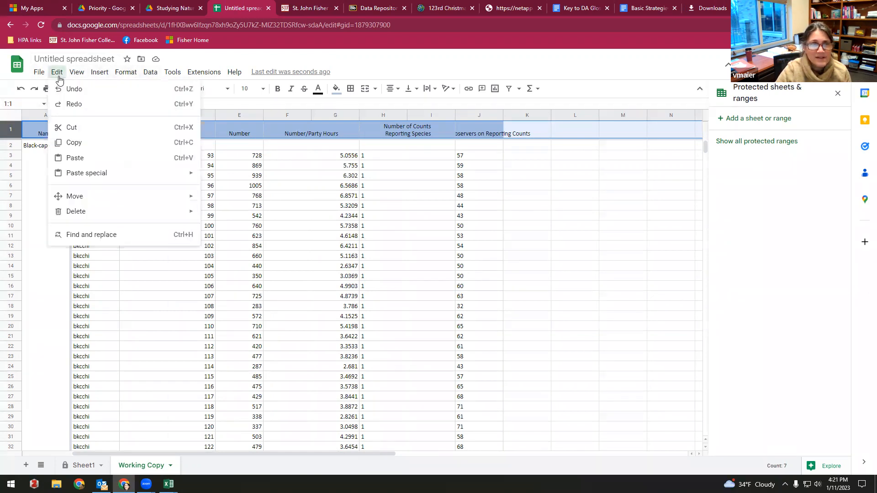
mouse_move(68, 79)
mouse_move(82, 105)
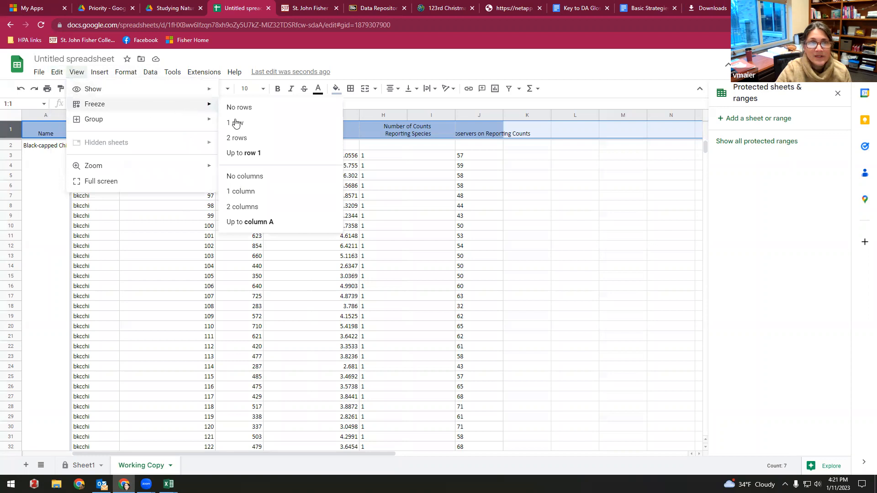
click(254, 180)
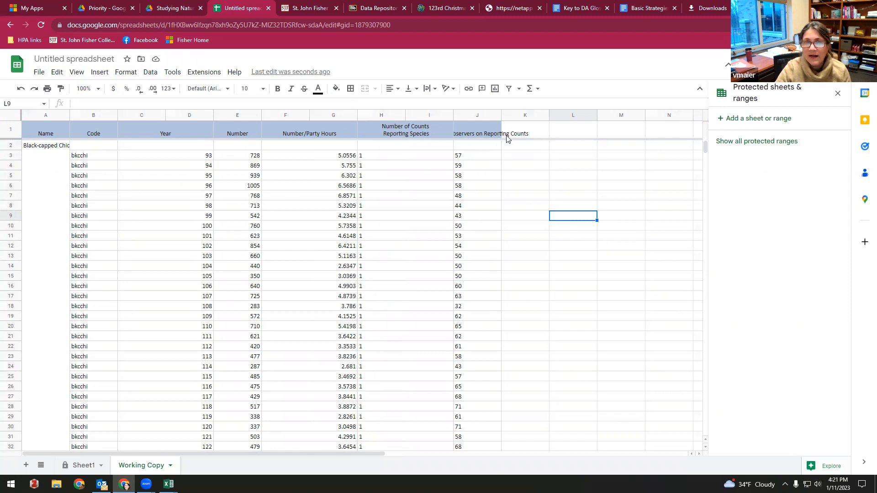
Step: Wrap the text in the header row of the Working Copy sheet so the long column titles fit their cells
click(10, 129)
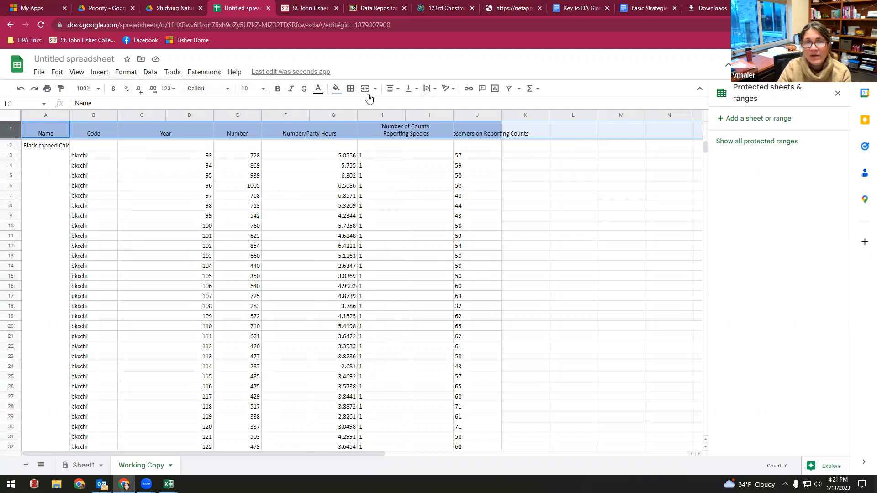
click(434, 90)
click(440, 106)
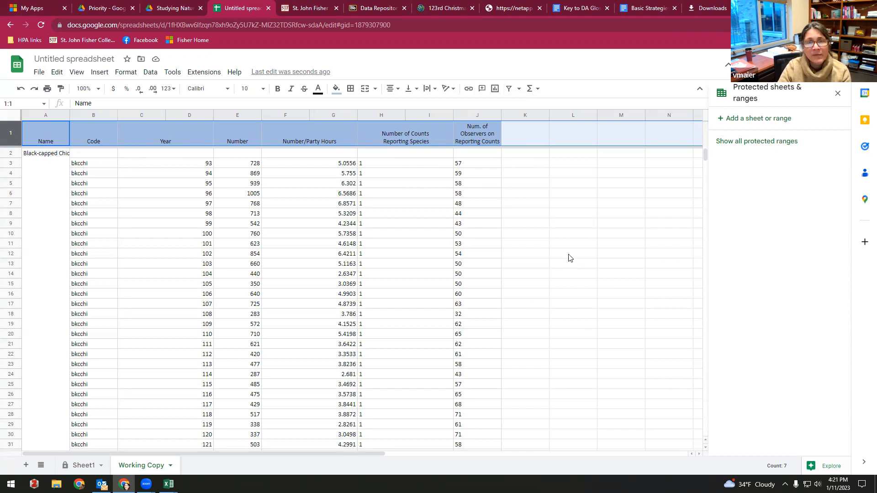
scroll(569, 257, down, 1)
scroll(289, 170, up, 1)
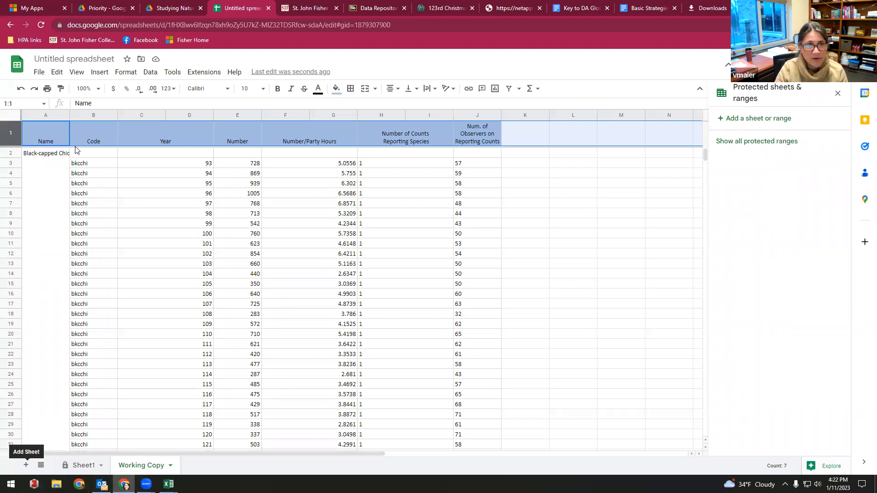
Step: Add a new sheet to the spreadsheet and rename it Cover Sheet
click(26, 466)
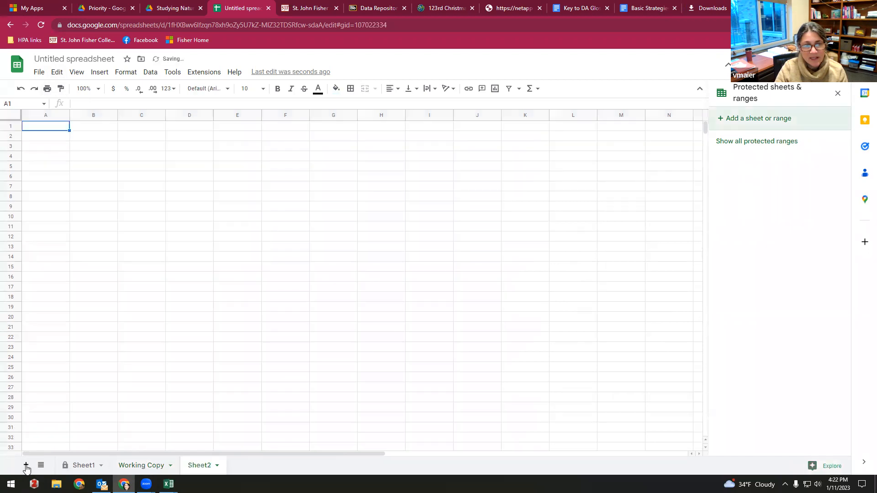
double_click(199, 473)
text(Cover Sheet)
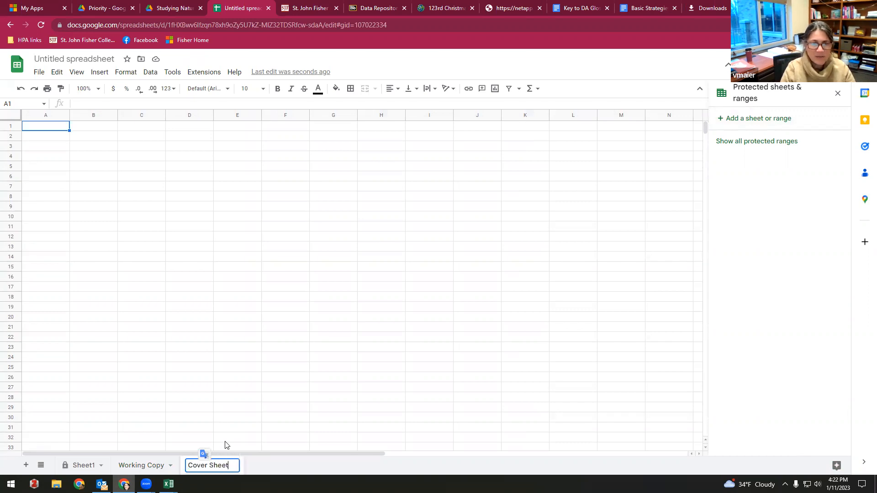
click(288, 397)
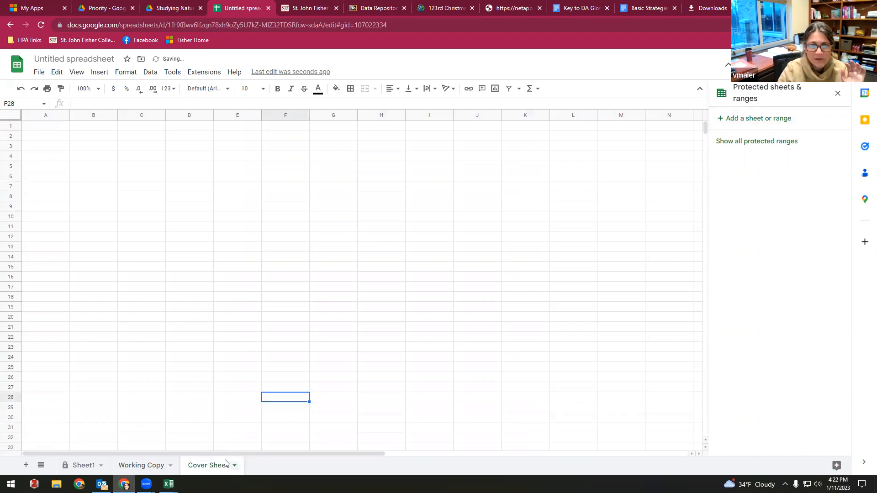
click(234, 465)
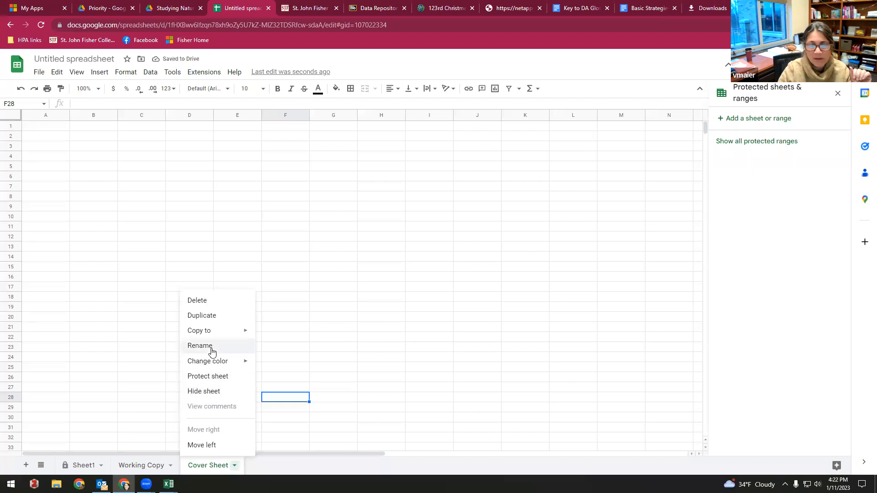
click(216, 456)
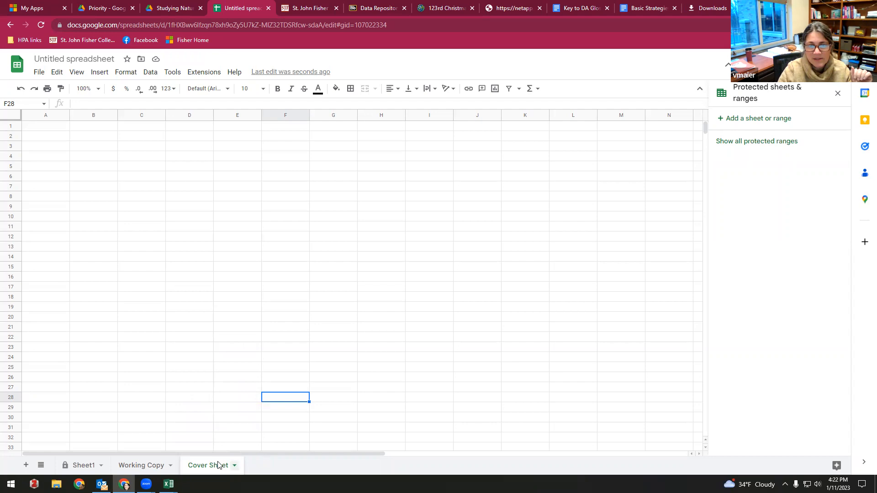
click(218, 465)
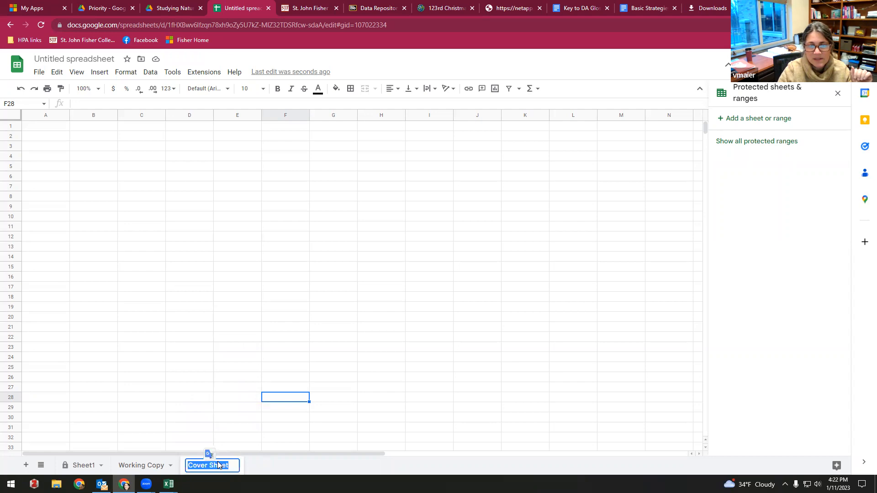
click(236, 401)
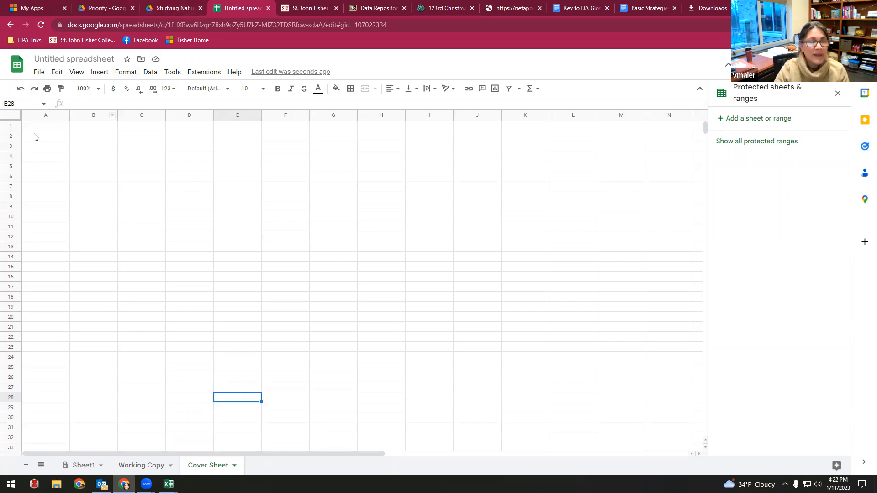
Step: Rename the spreadsheet file as Spreadsheet Assignment 1
click(65, 59)
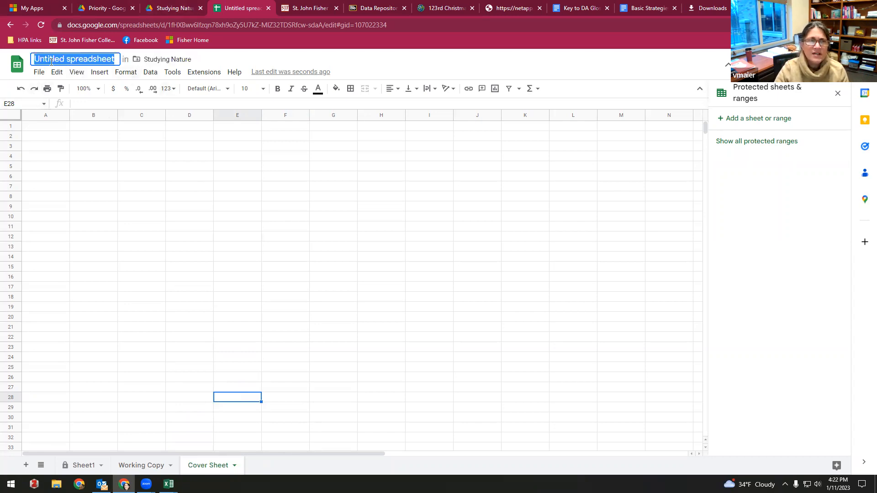
text(Sprea)
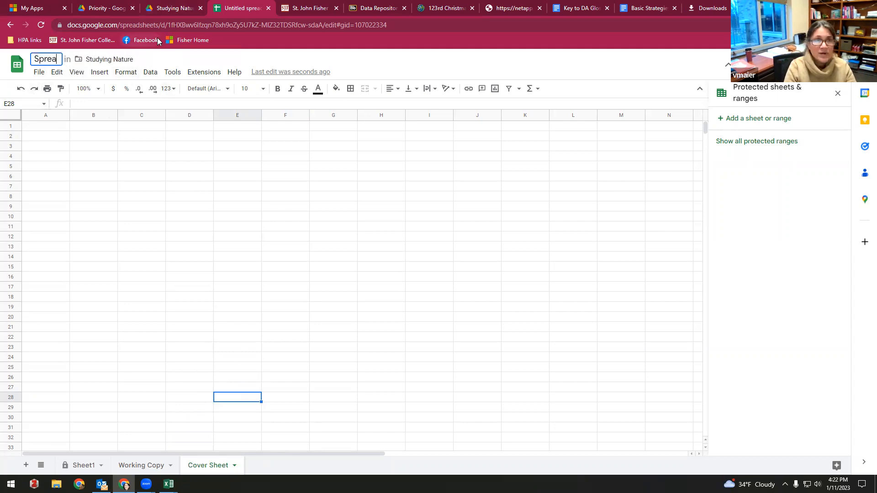
text(dsheet Assi)
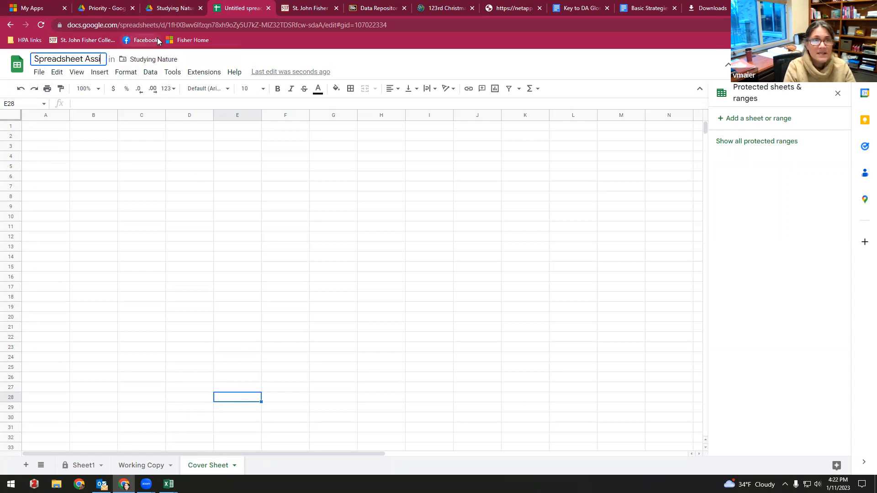
text(gnment 1)
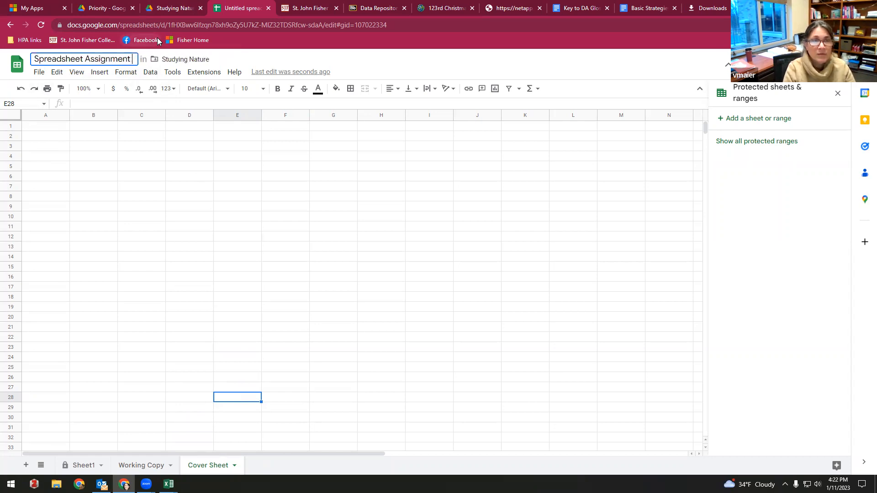
click(224, 258)
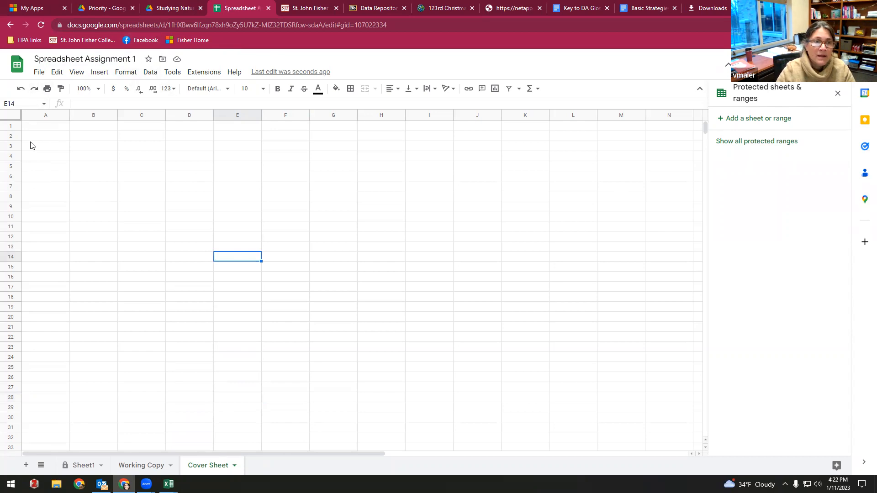
Step: Reorder the sheets as Cover Sheet, Working Copy, Sheet1, and return to the Cover Sheet
drag(195, 465, 65, 458)
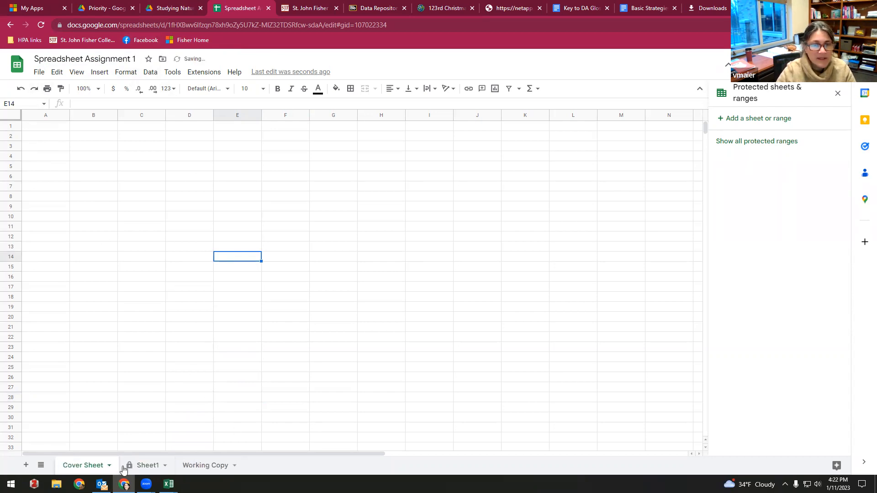
drag(132, 465, 198, 464)
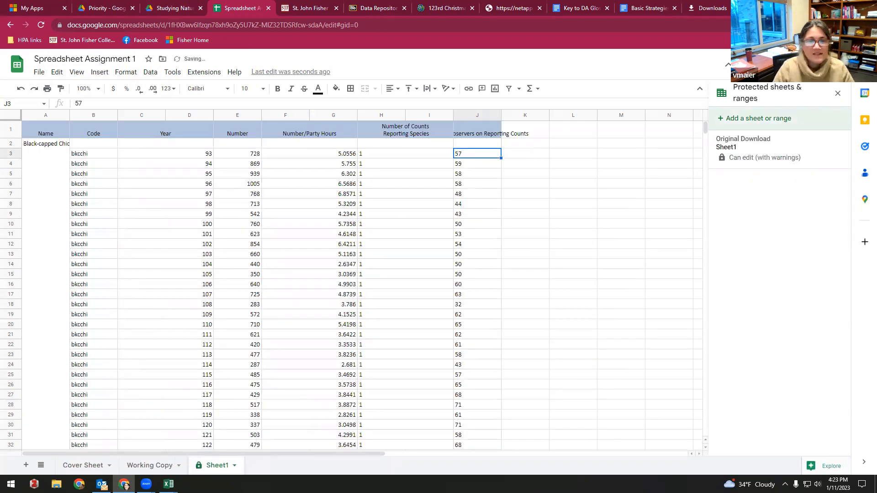
click(83, 467)
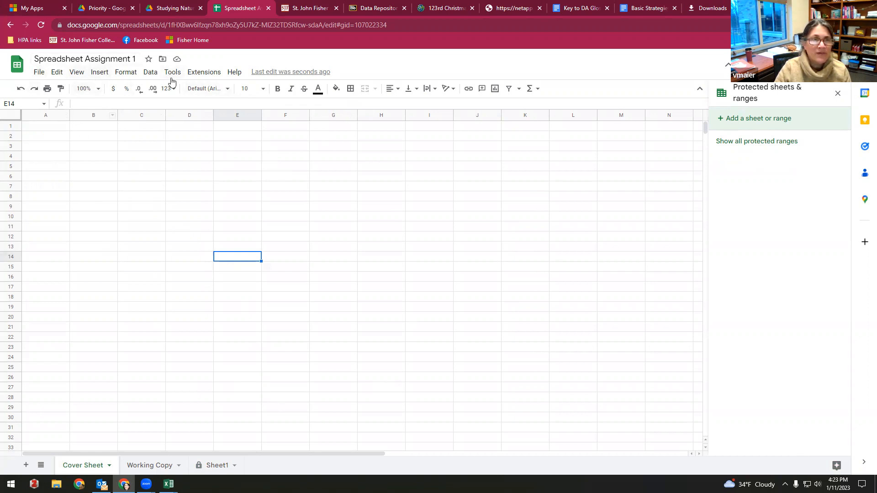
Step: Insert a new drawing on the Cover Sheet and draw a wide text box across the upper part of its canvas
click(96, 73)
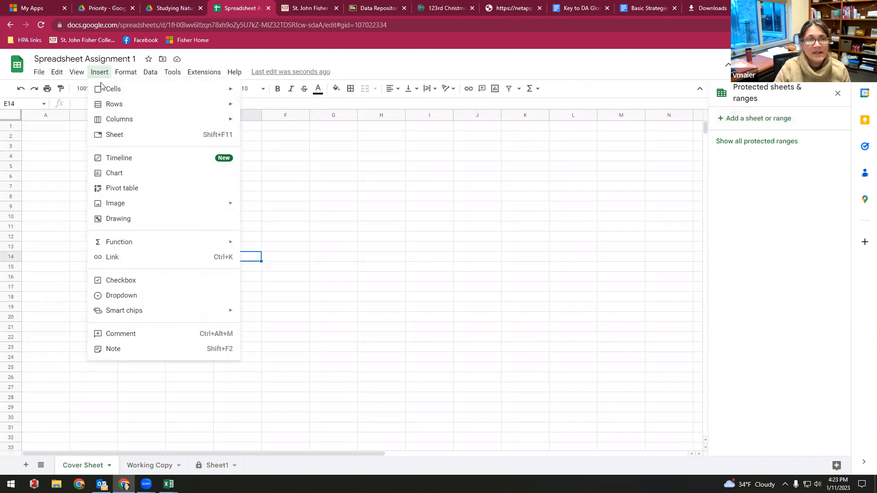
click(117, 220)
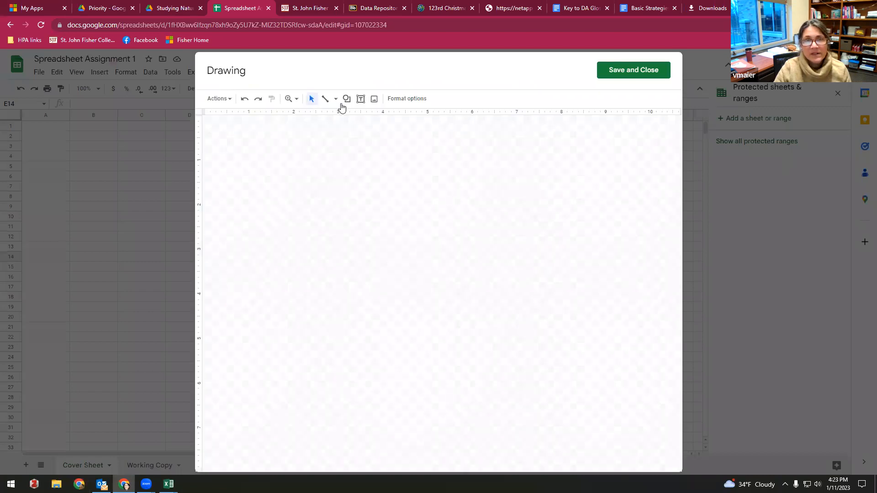
click(360, 101)
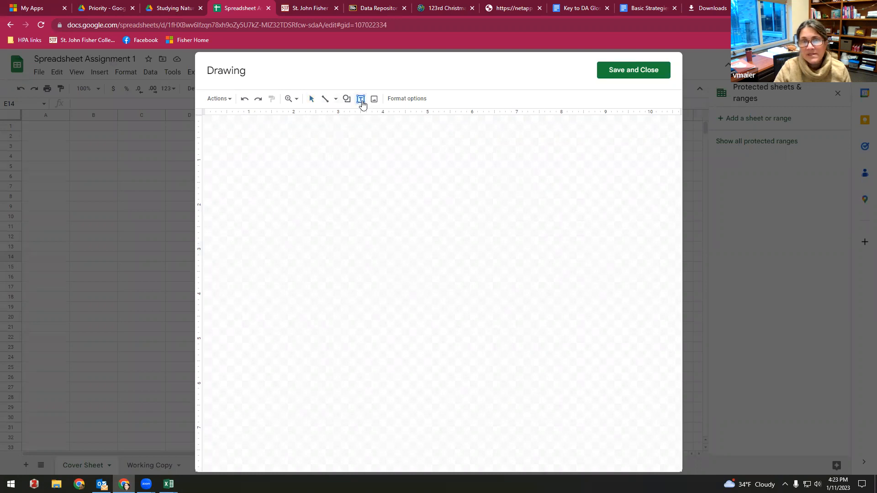
drag(233, 136, 501, 217)
drag(523, 246, 568, 331)
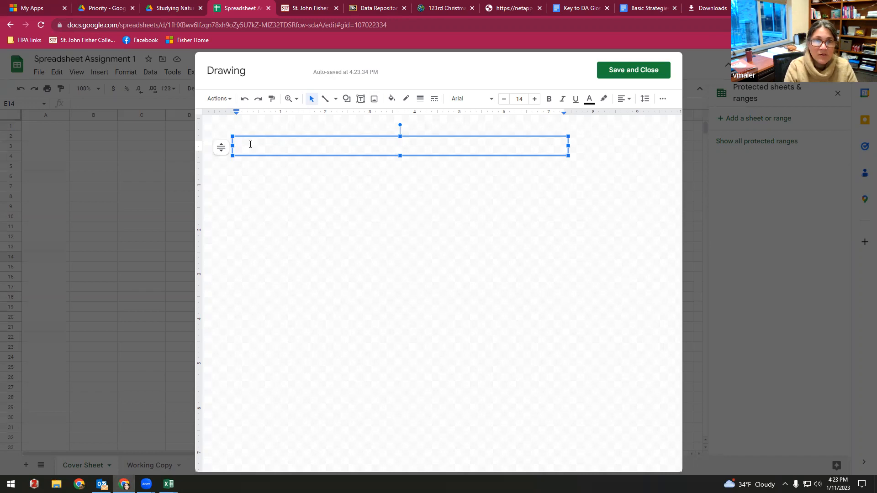
Step: Enter "Data about Black-Capped Chickadee Counts in the Rochester, NY CBC (NYRH)" in the drawing's text box
text(Da)
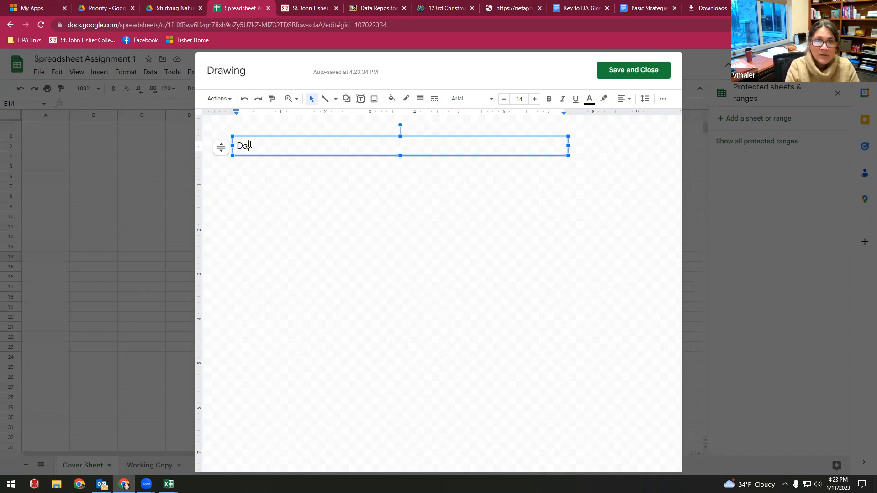
text(ta about Black)
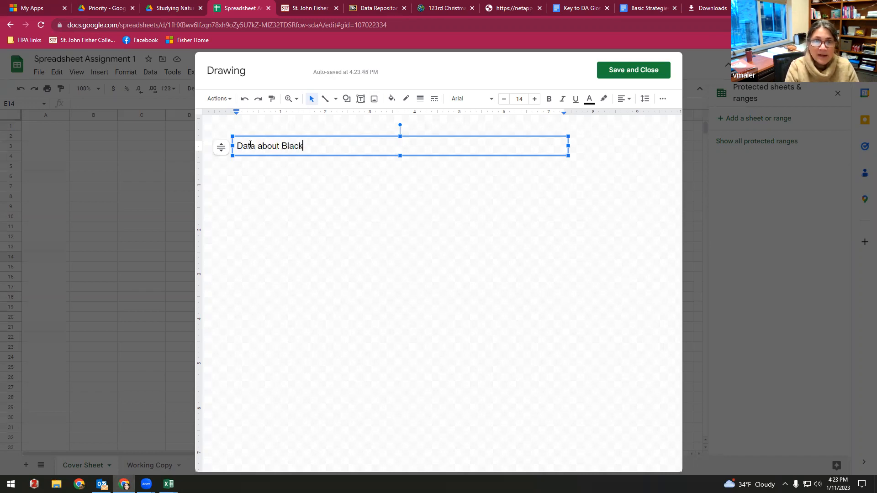
text(-Capped Ch)
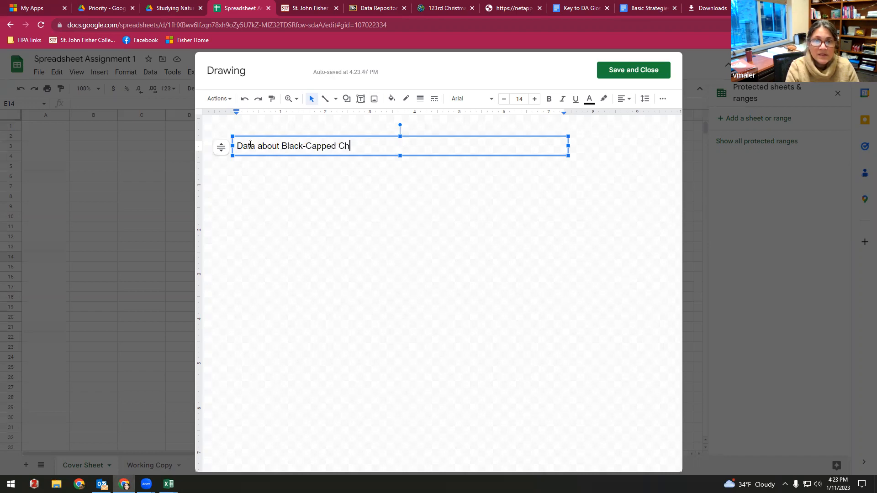
text(ickadee Counts in the roo)
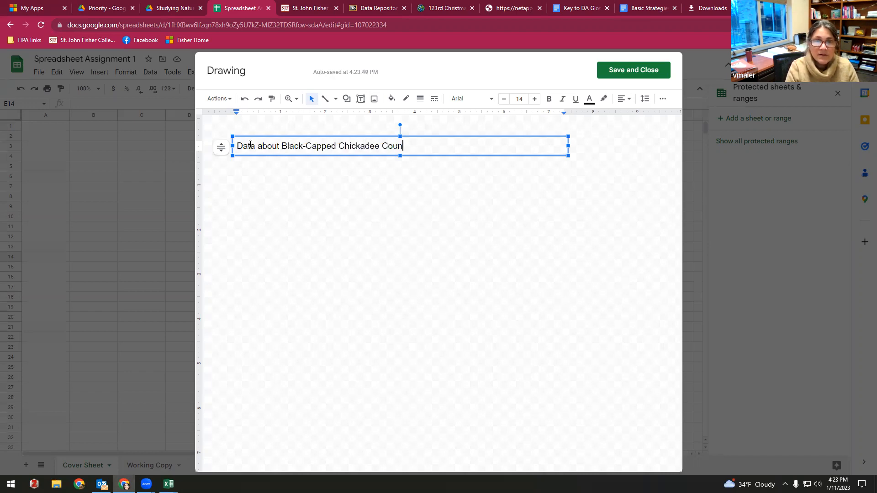
key(BackSpace)
key(BackSpace)
key(BackSpace)
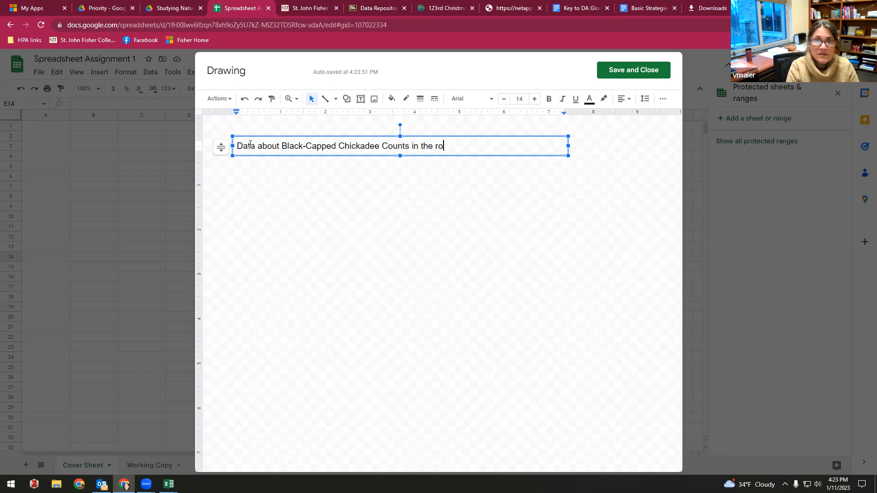
text(Rochester, )
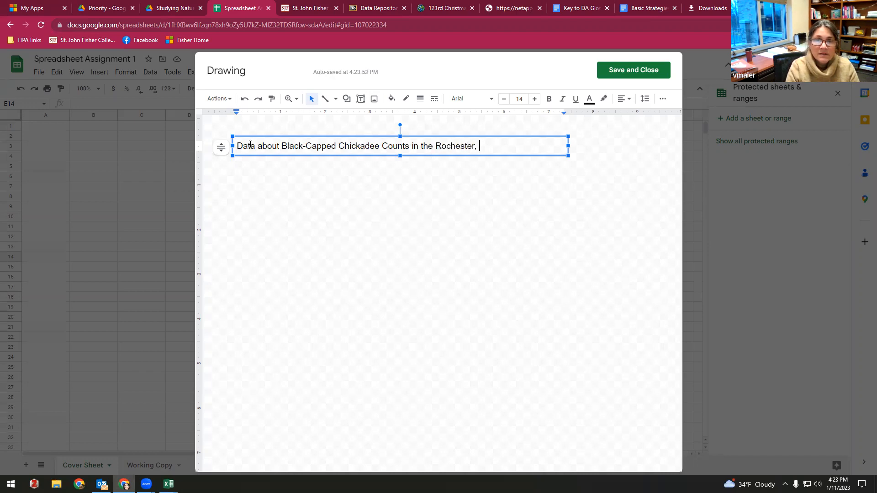
text(NY CB)
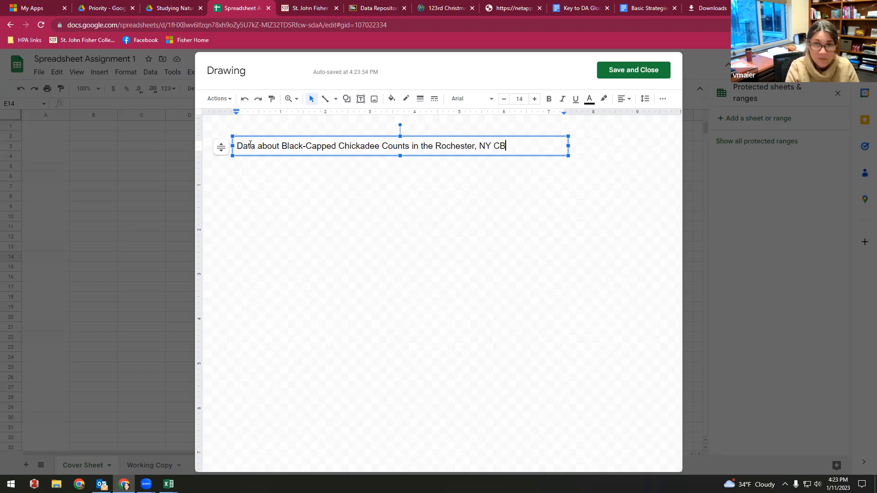
text(C (NYRH))
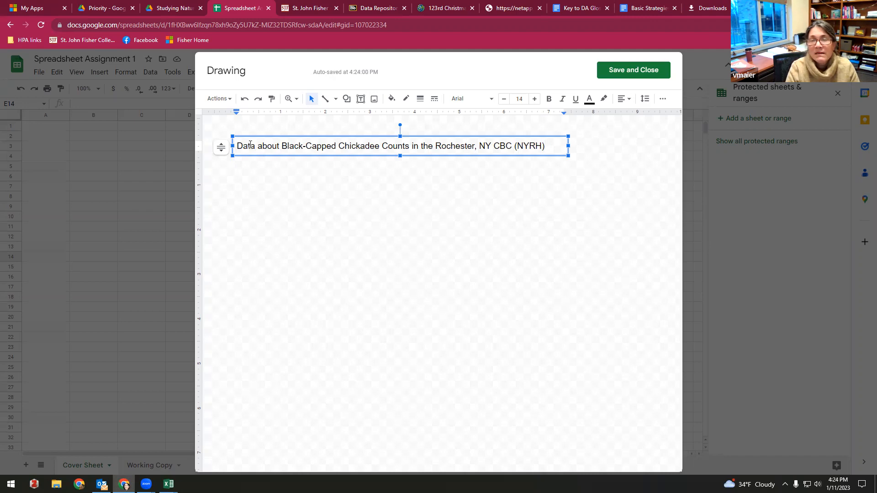
Step: Complete the first sentence of the description with the period "from 1992 - 2021."
text( from )
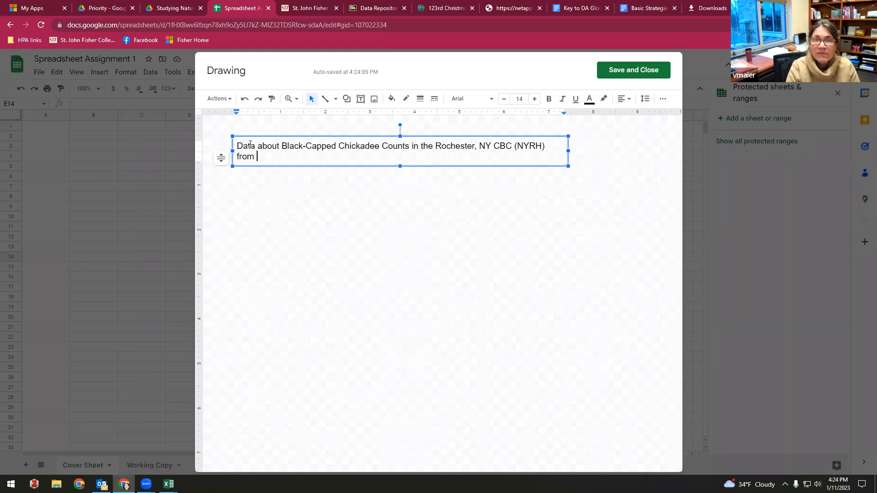
text(1993 -)
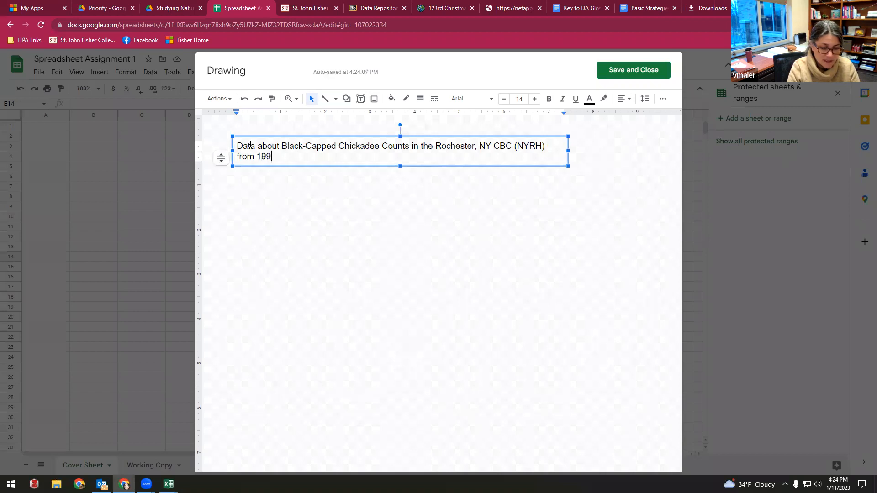
key(BackSpace)
key(BackSpace)
text(2 - 20)
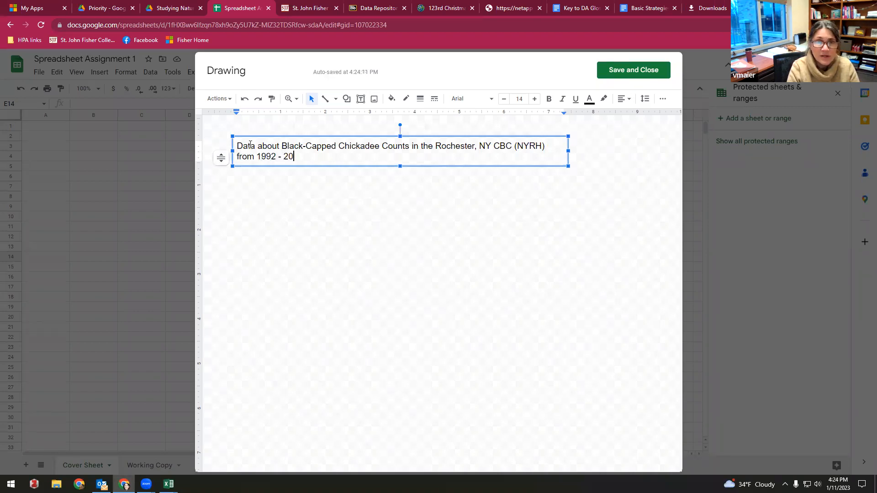
text(21. )
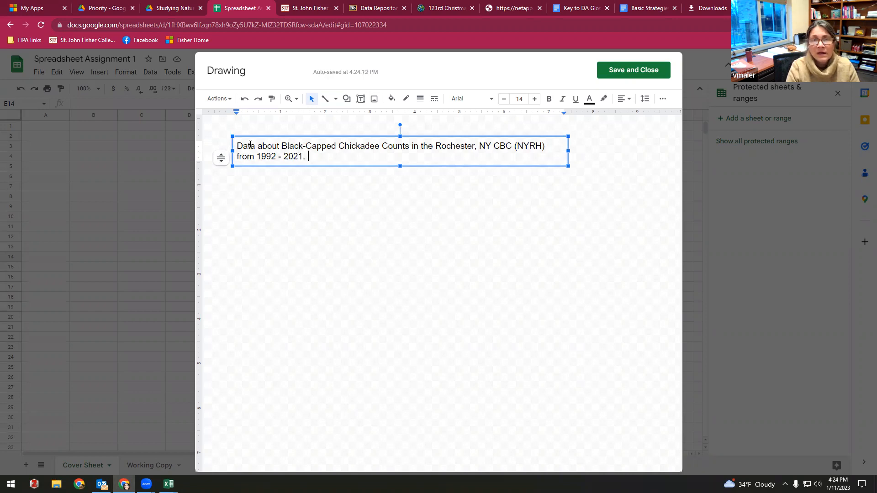
Step: Add the purpose sentence "Downloaded for practice." to the description in the text box
text(Downloaded for)
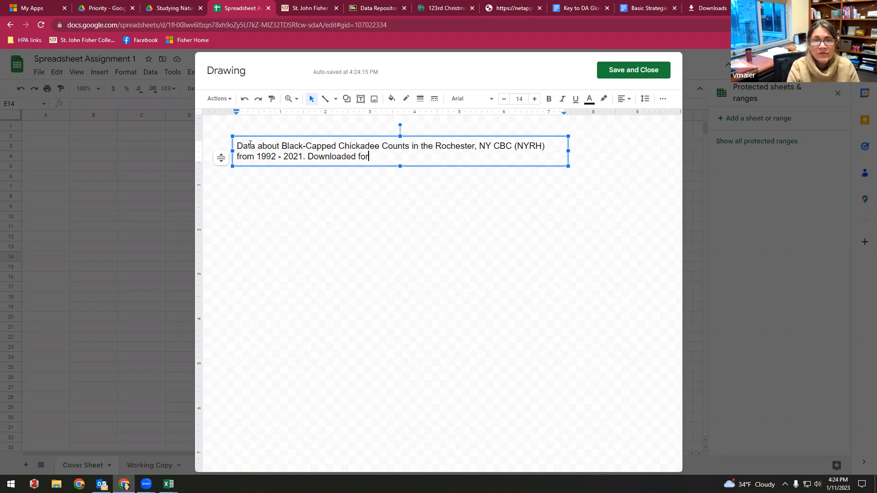
key(BackSpace)
key(BackSpace)
key(BackSpace)
key(BackSpace)
key(BackSpace)
key(BackSpace)
key(BackSpace)
key(BackSpace)
key(BackSpace)
key(BackSpace)
key(BackSpace)
key(BackSpace)
key(BackSpace)
key(BackSpace)
key(BackSpace)
text(Dow)
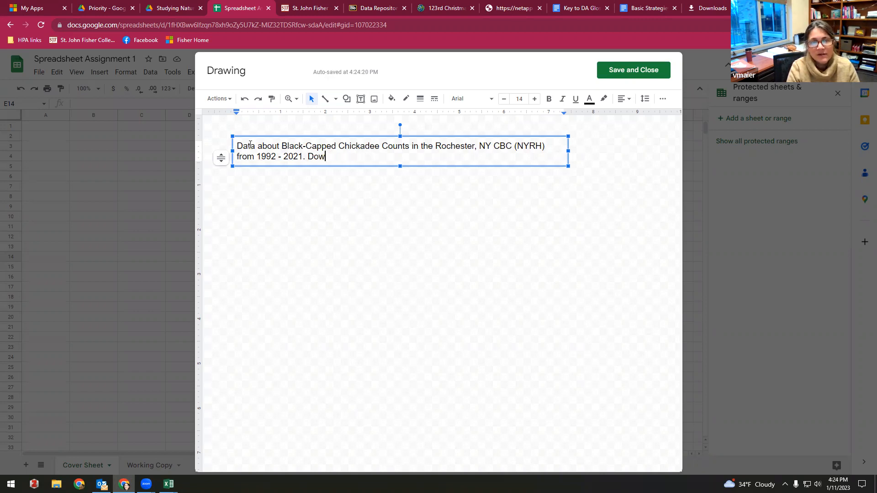
text(nloaded fro)
key(BackSpace)
key(BackSpace)
text(or )
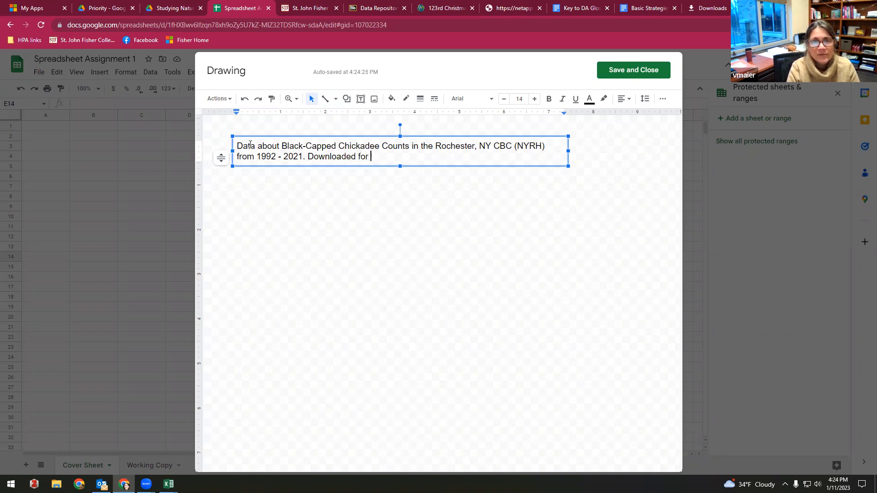
text(practice.)
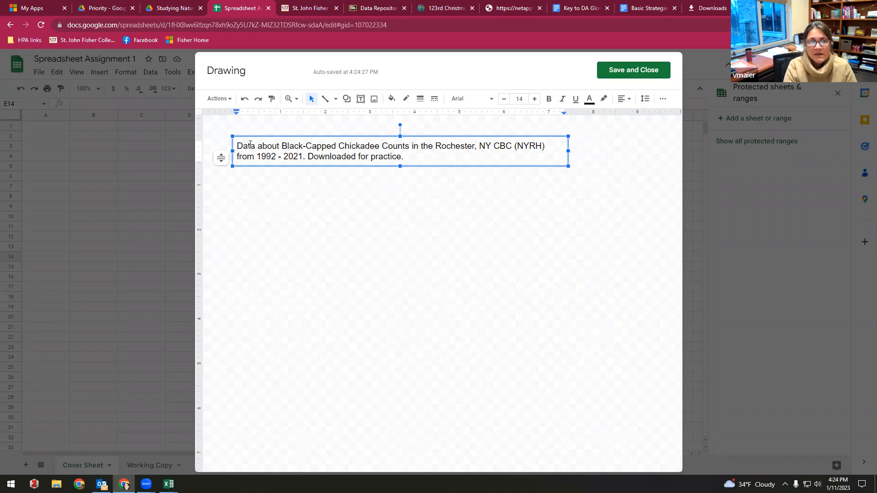
Step: Add the sentence "Looking for a relationship between number of feeder birds and air temperature of count day." to the description
text(Looking)
text( for a relationship)
text( between )
text(number of )
text(feeder birds)
text( and )
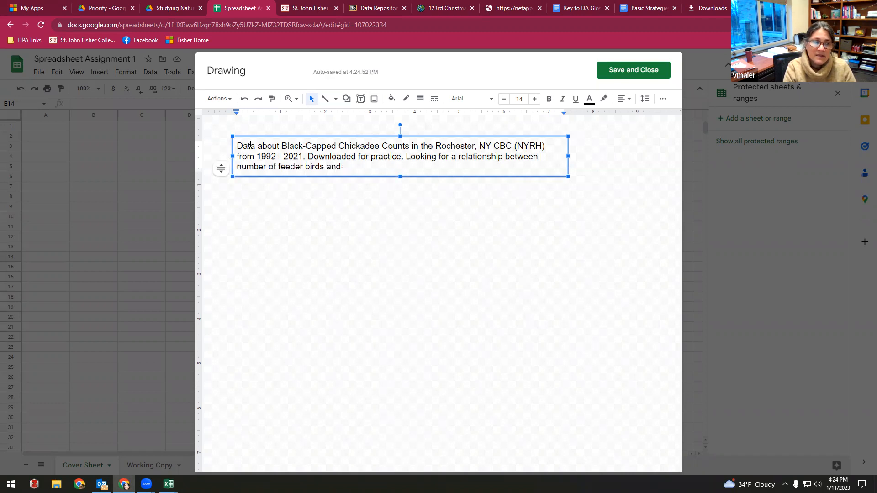
text(air)
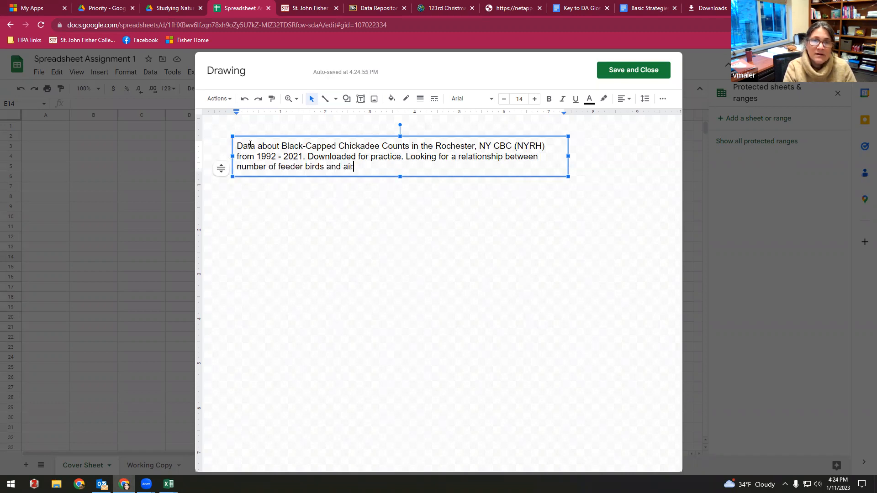
text( temperatu)
key(BackSpace)
key(BackSpace)
text(ture of )
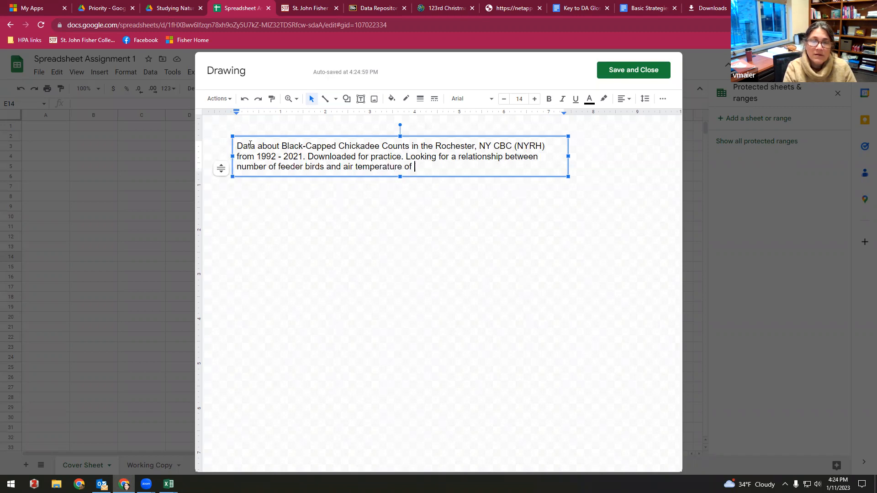
text(count day.)
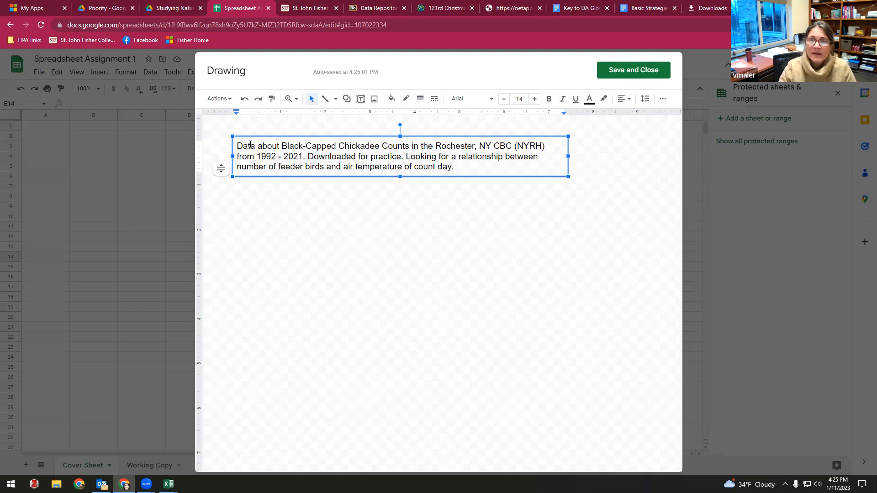
Step: Save the drawing to the Cover Sheet and move its text box to the sheet's upper-left corner, starting around cell A2
click(639, 70)
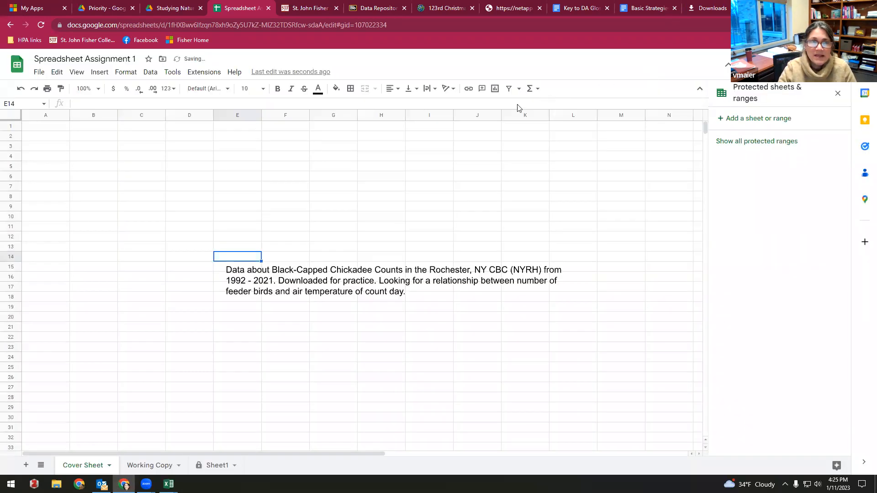
click(320, 278)
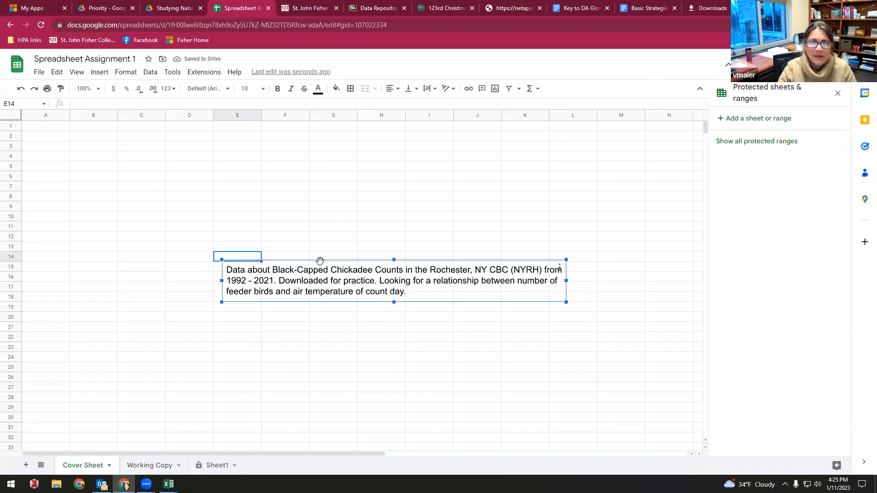
mouse_move(320, 261)
mouse_down()
mouse_move(199, 215)
mouse_move(123, 129)
mouse_up()
click(343, 268)
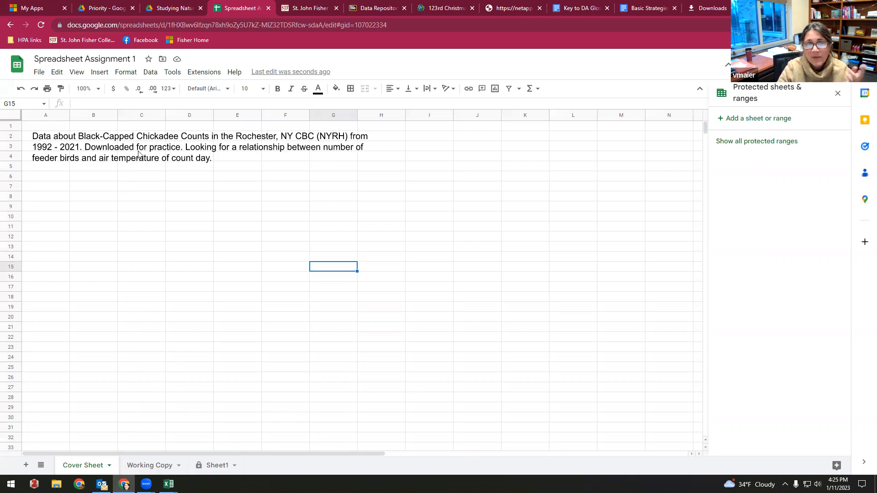
Step: Reopen the Cover Sheet's text box drawing and start a new paragraph below the description, leaving one blank line
double_click(152, 149)
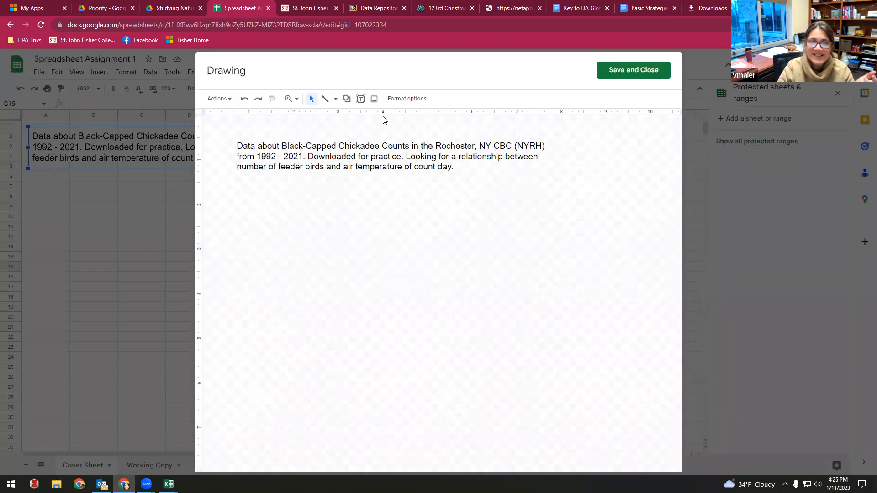
click(463, 169)
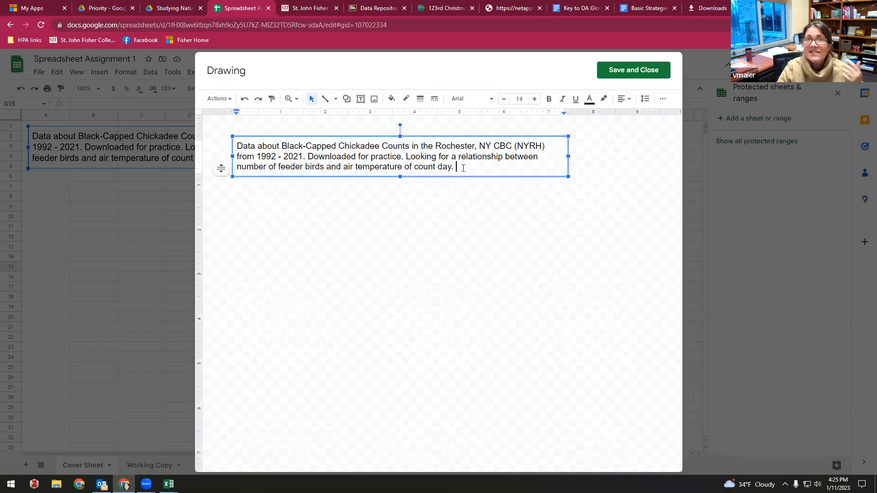
key(Return)
key(Return)
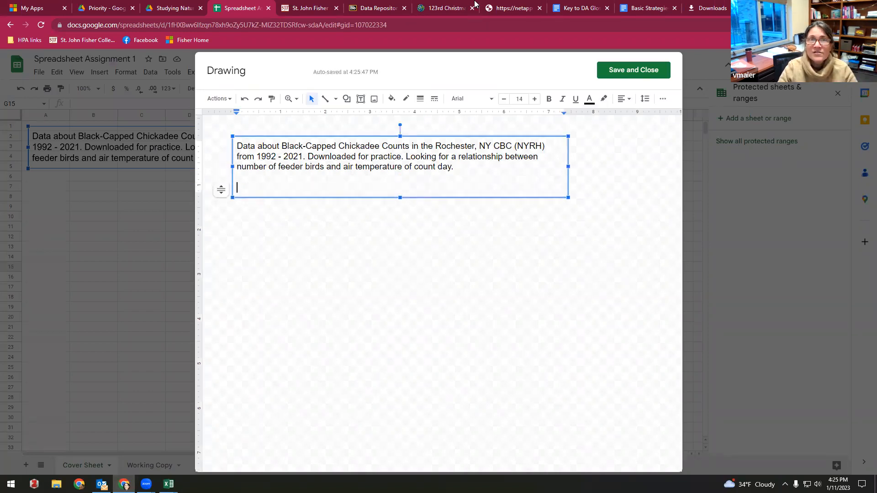
Step: Review the Spreadsheet 1 submission instructions on the Blackboard Week 2 page for the required citation information
click(377, 9)
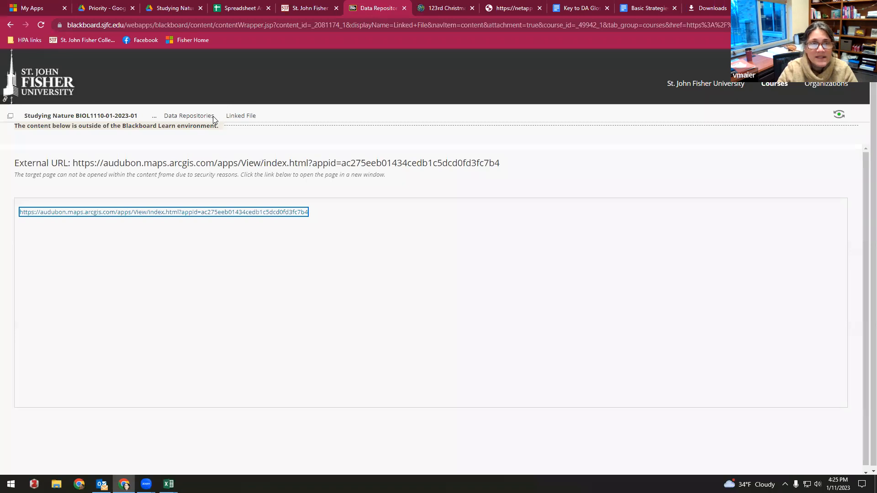
click(9, 28)
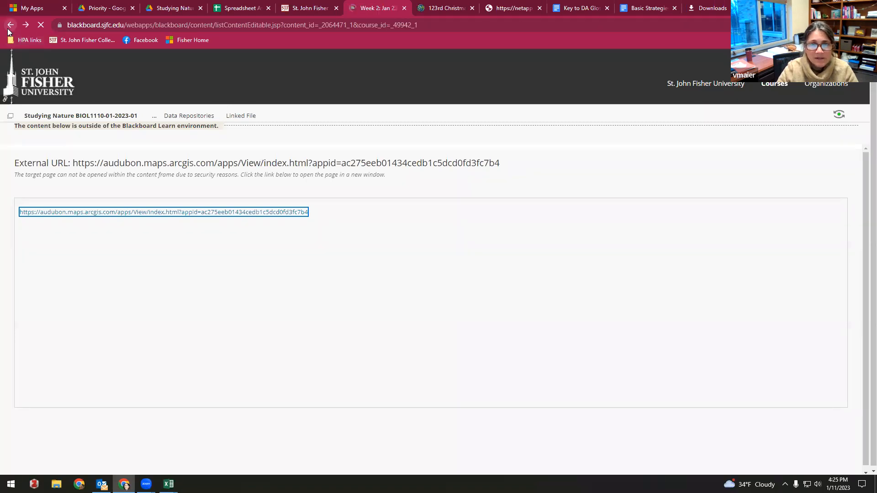
scroll(540, 233, down, 20)
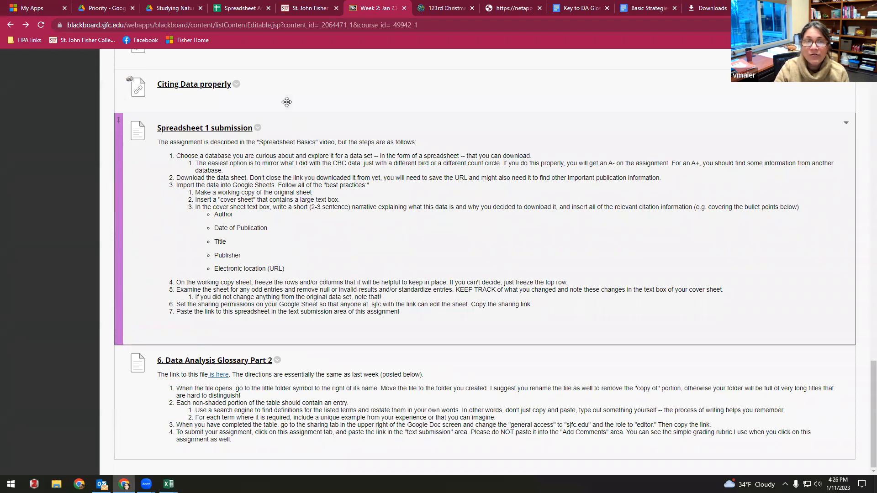
Step: Open the CBC bibliography page from the Overview & Instructions page of Audubon's Christmas Bird Count results site
click(498, 11)
scroll(475, 274, up, 12)
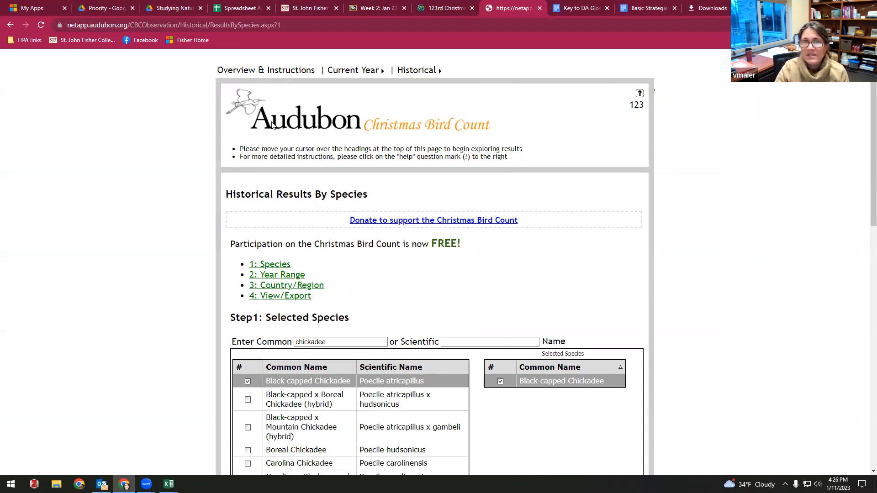
click(287, 72)
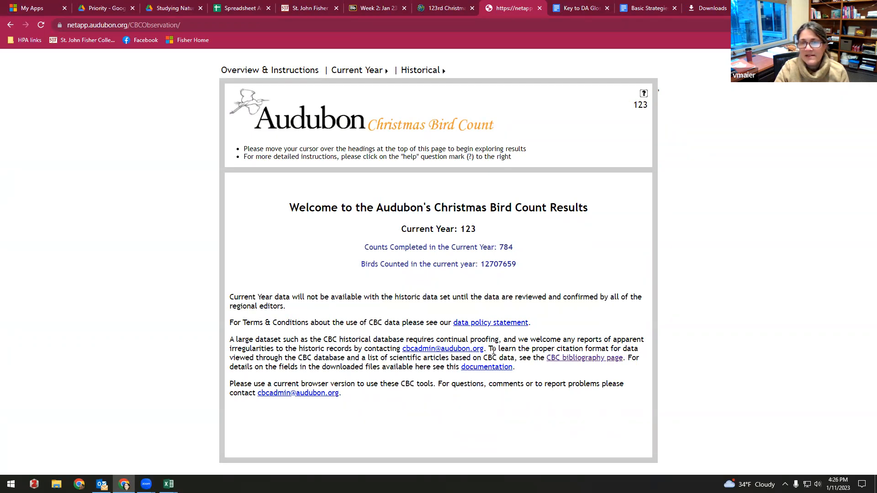
drag(486, 350, 516, 349)
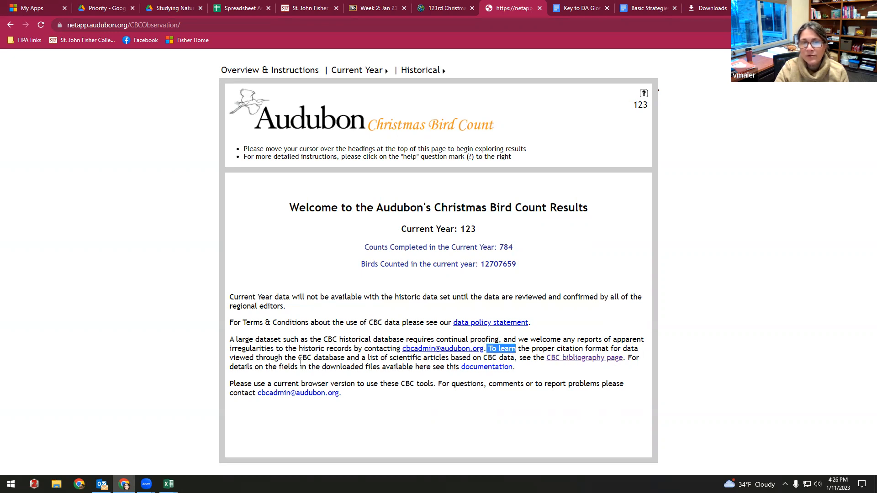
click(576, 360)
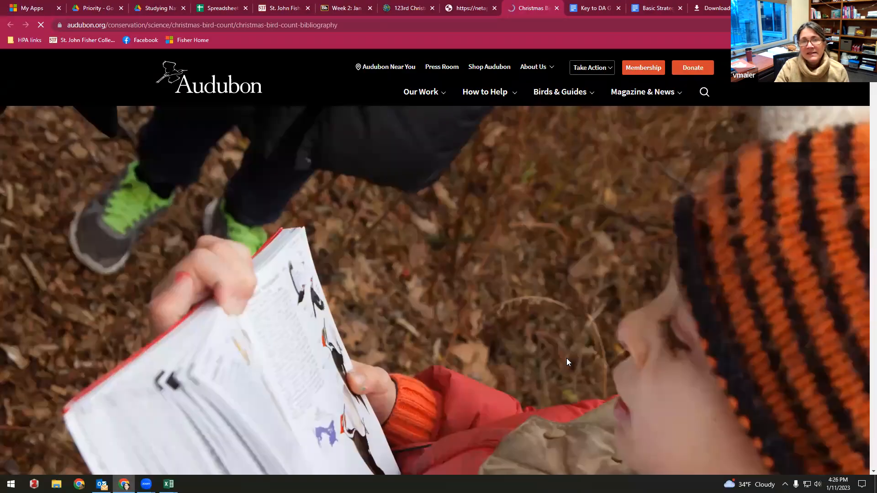
Step: Copy the National Audubon Society (2020) citation format for data obtained directly from the CBC database
scroll(354, 212, down, 12)
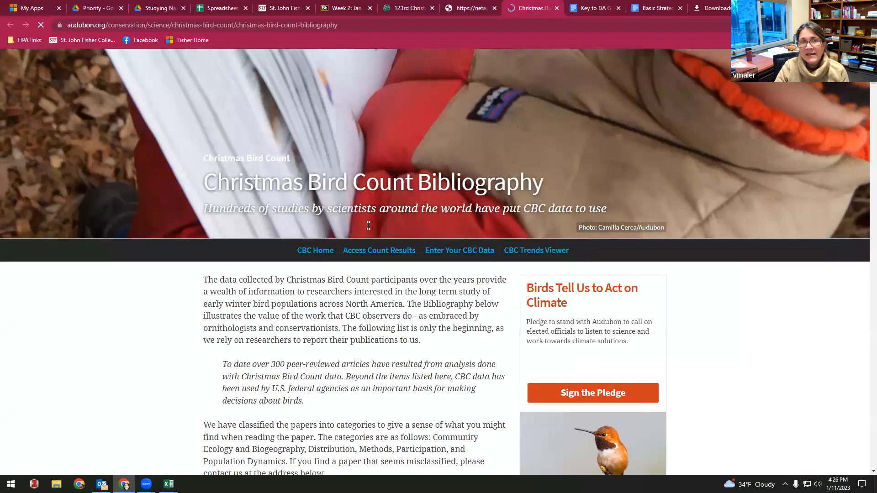
scroll(369, 227, down, 2)
scroll(313, 279, up, 4)
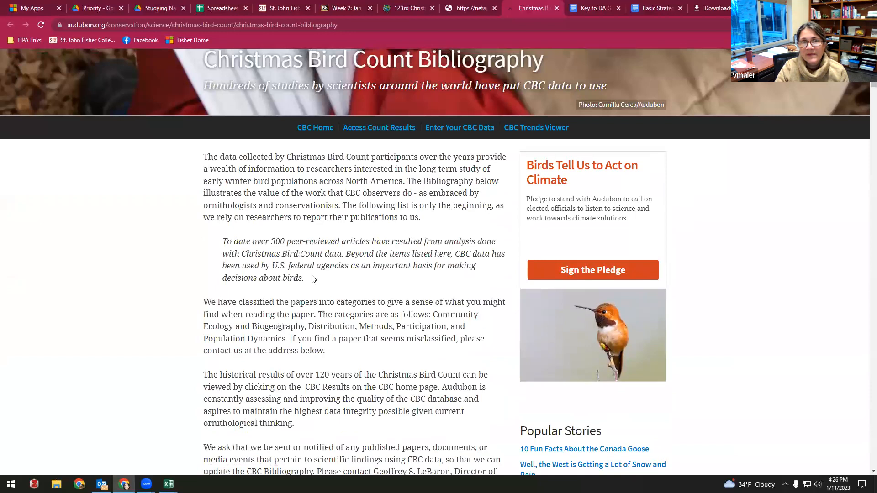
scroll(406, 282, down, 2)
scroll(393, 313, down, 5)
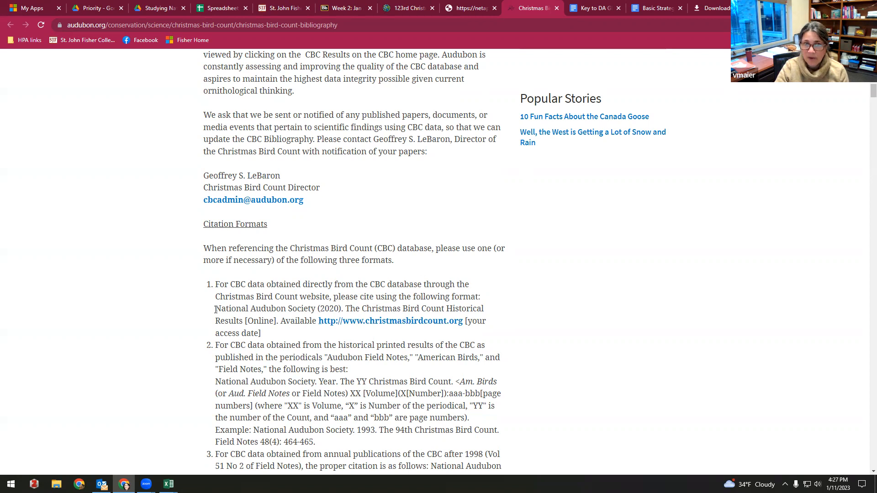
drag(221, 309, 269, 336)
key(ctrl+c)
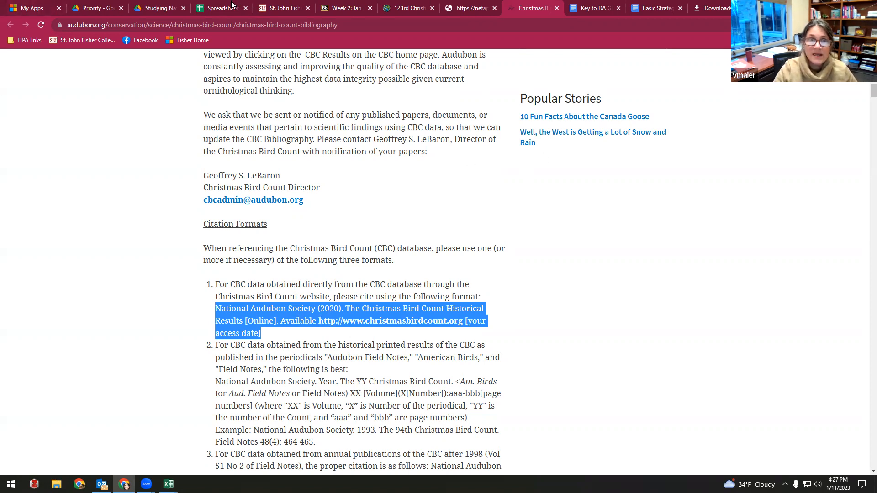
Step: Add the label "Citation:" followed by the copied Audubon citation below the description in the Cover Sheet's drawing
click(214, 10)
click(286, 185)
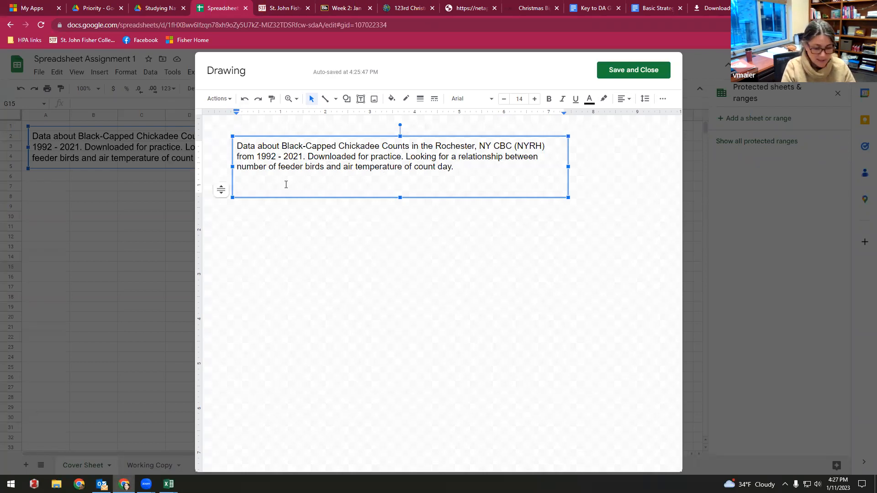
text(Citation:)
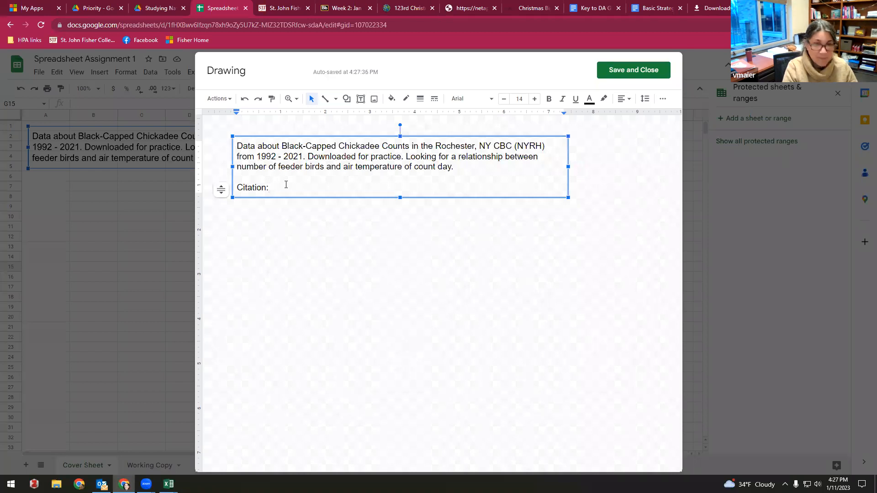
key(ctrl+v)
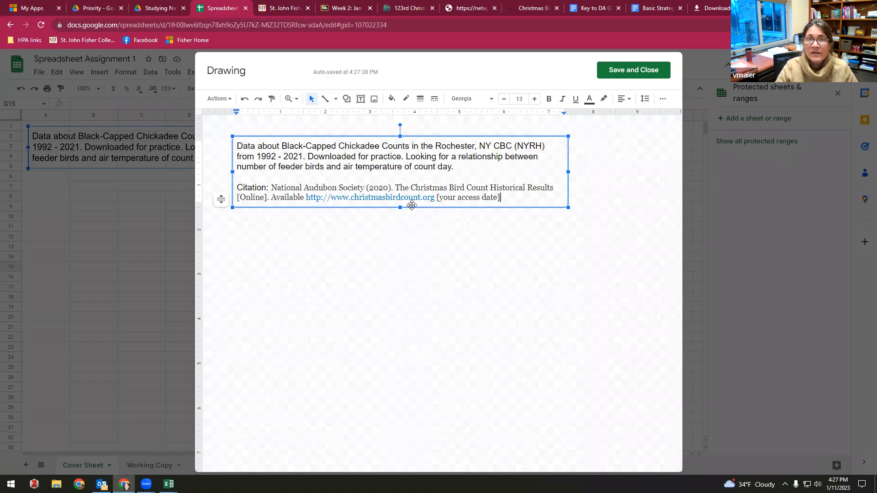
Step: Replace the access-date placeholder in the citation's brackets with "January 11, 2023"
drag(439, 198, 498, 197)
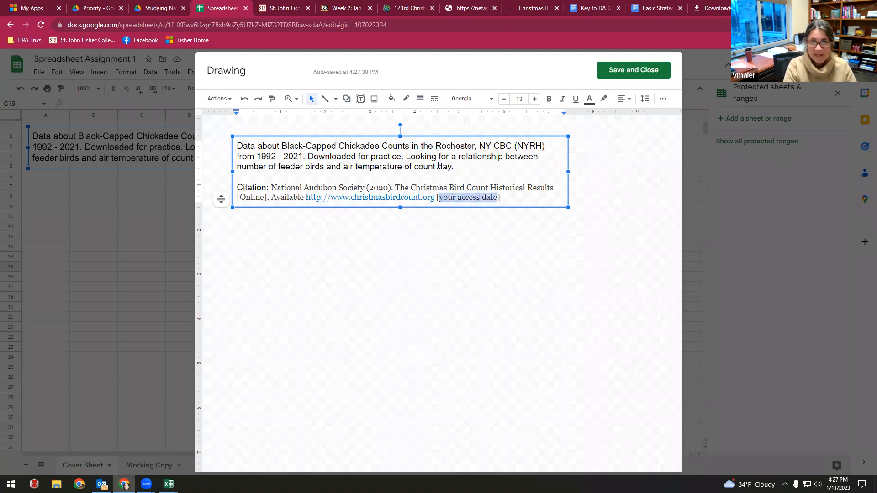
text(January 11, 202)
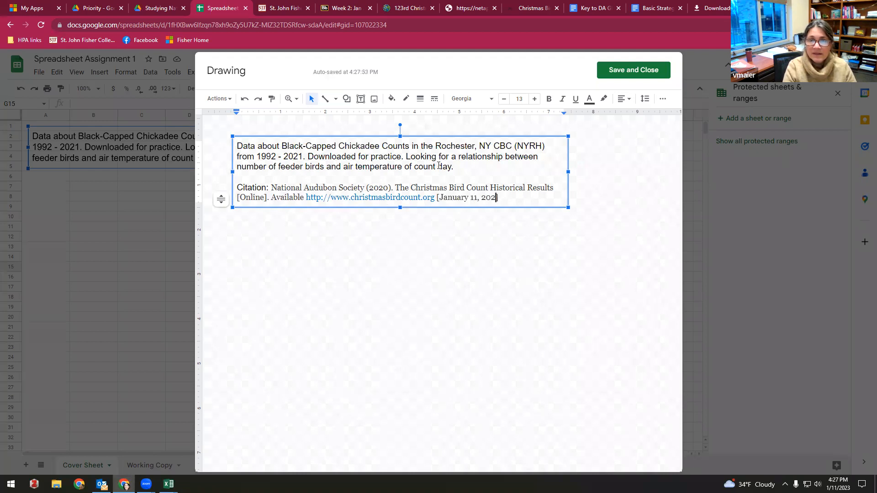
text(3])
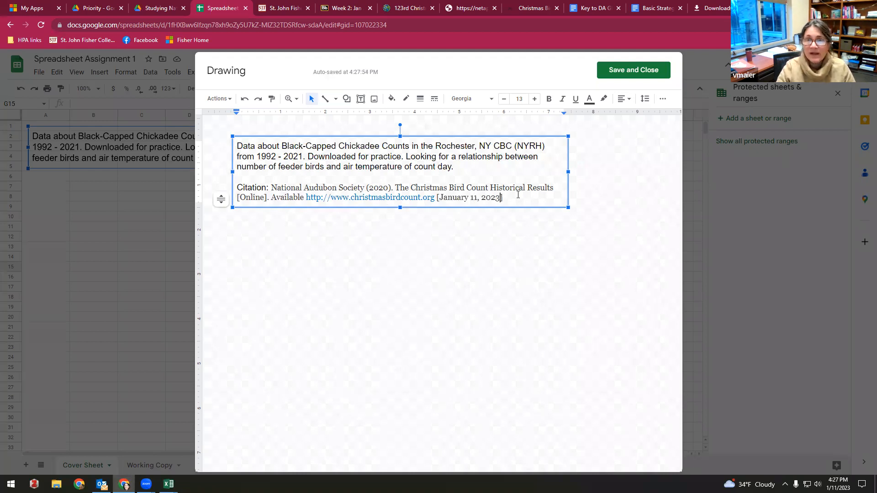
Step: Add the label "Data Transformations:" after a blank line below the citation, and save the drawing to the Cover Sheet
key(Return)
key(Return)
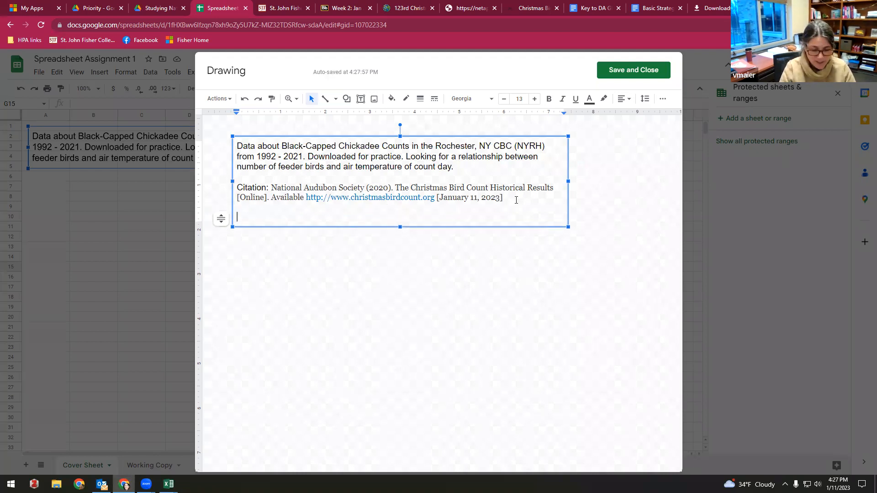
text(Data )
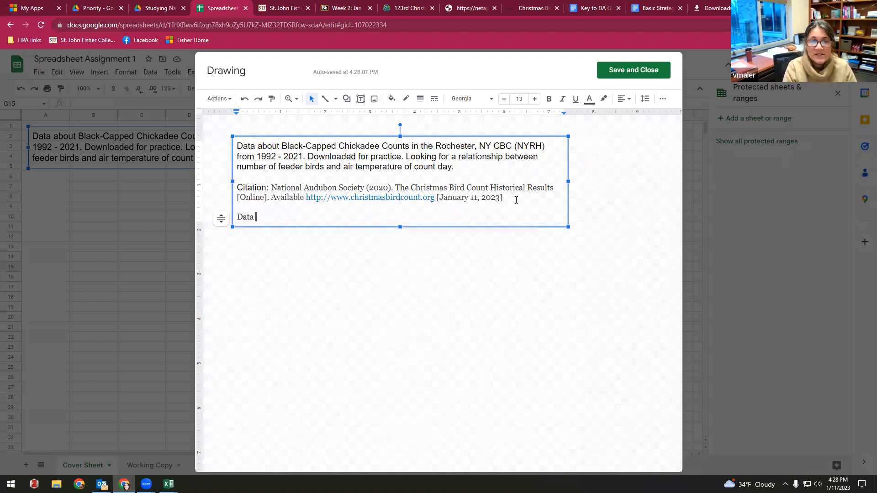
text(Transformatio)
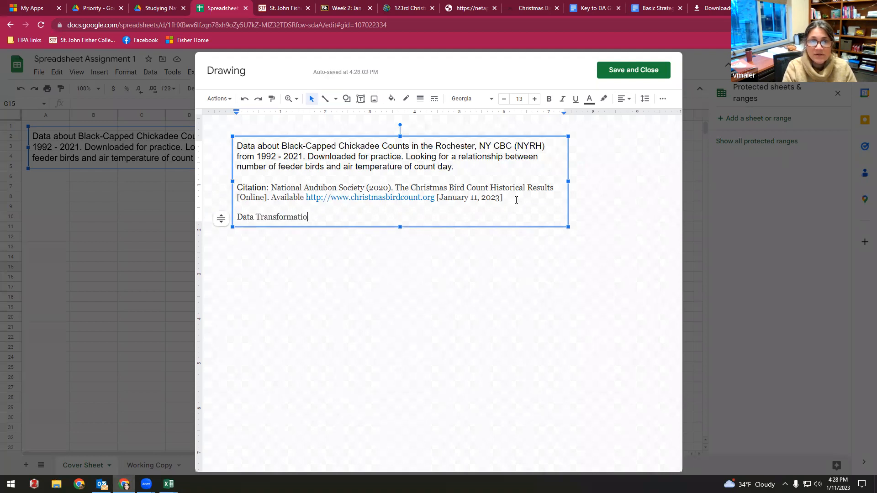
text(ns:)
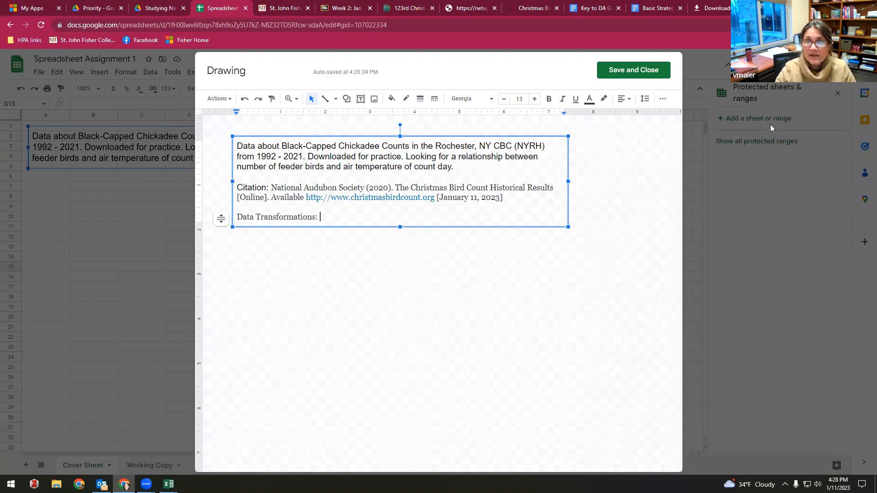
click(634, 70)
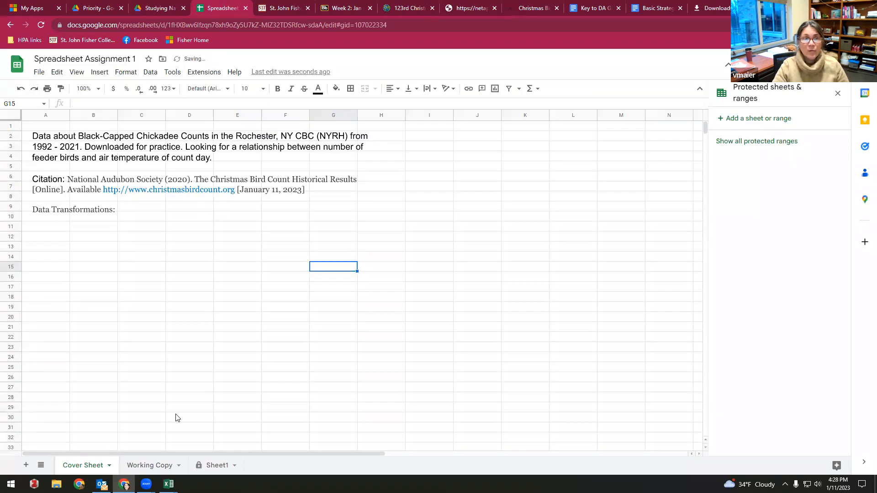
Step: On the Working Copy sheet, copy the text "Black-capped Chickadee" from merged cell A2:A32 into B3, replacing the species code
click(138, 465)
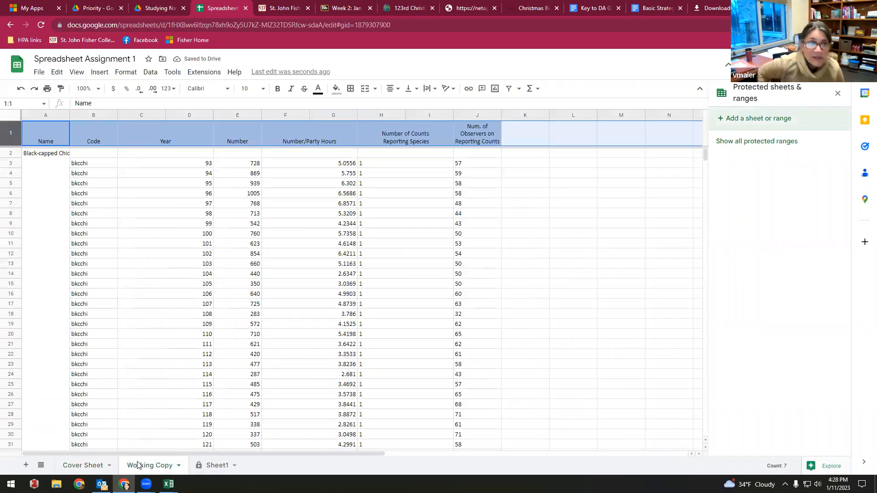
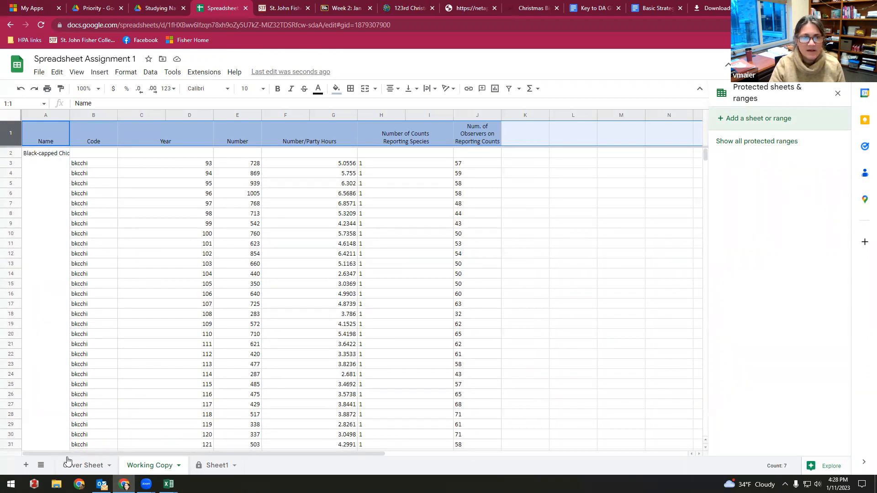
click(40, 156)
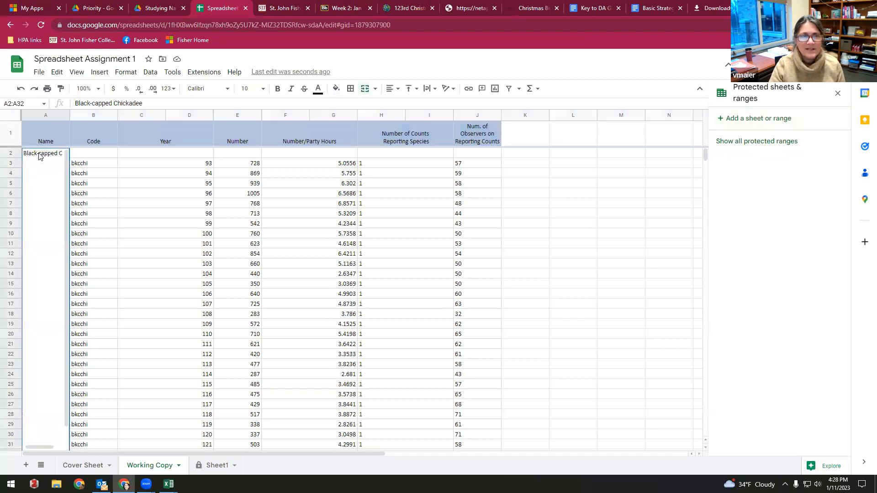
drag(153, 99, 77, 101)
key(ctrl+c)
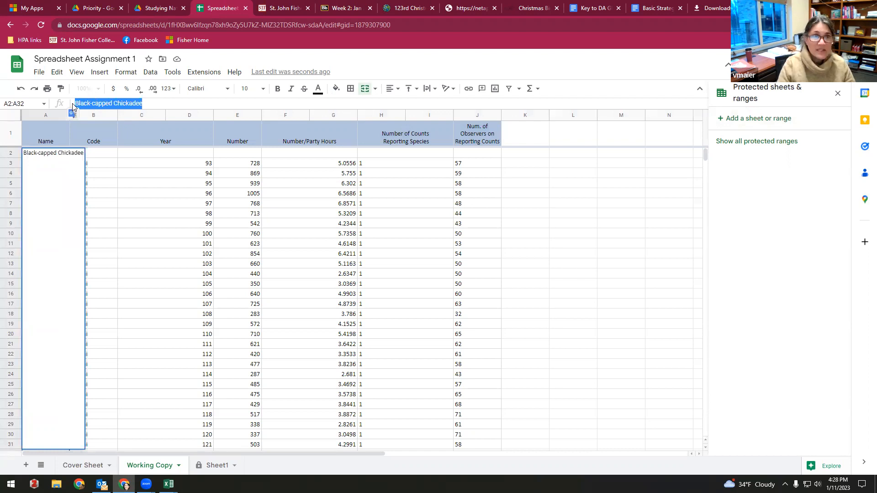
click(137, 204)
click(94, 168)
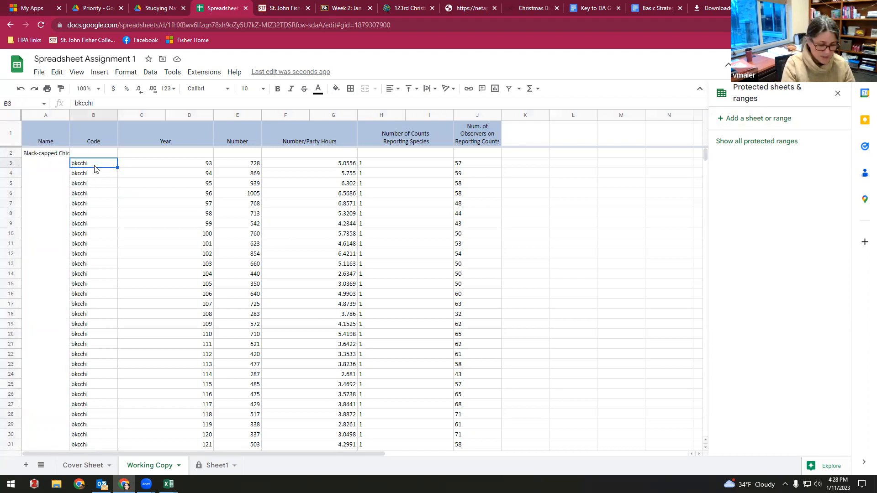
key(ctrl+v)
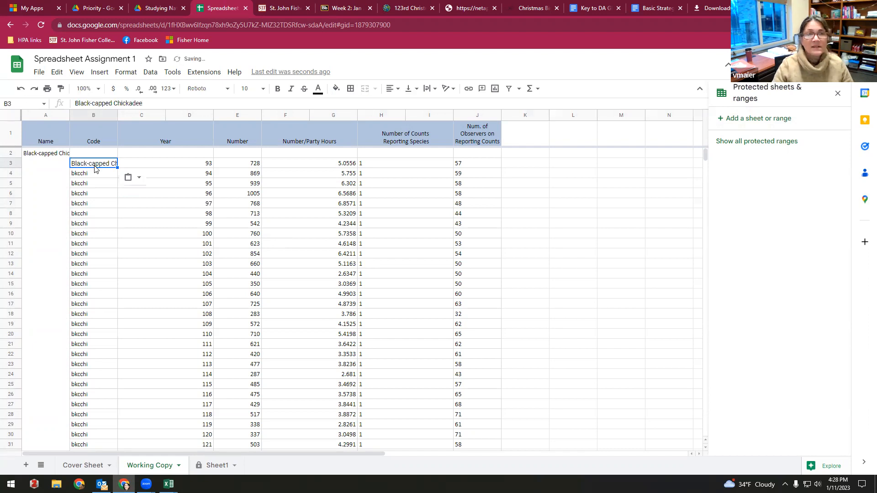
Step: Move the "Name" header from A1 to B1, replacing the "Code" header
click(33, 135)
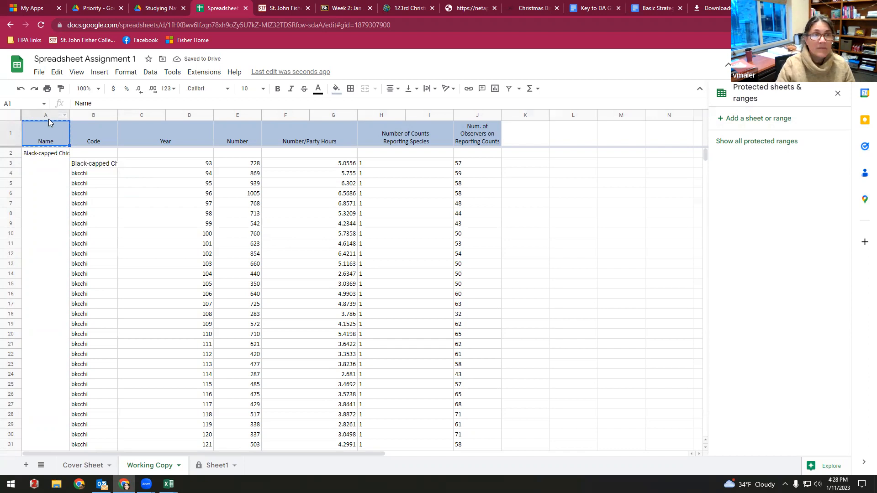
click(89, 136)
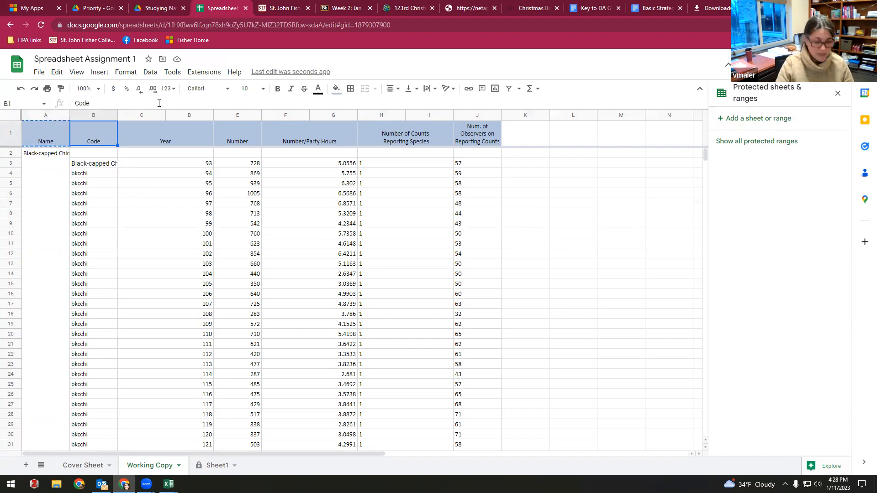
key(ctrl+v)
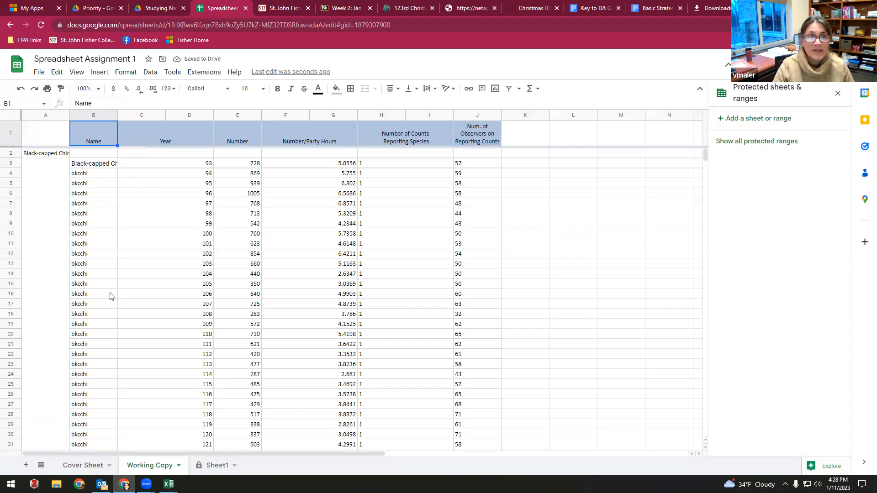
Step: Fill "Black-capped Chickadee" from B3 down through B32 and widen column B to fit the full species name
click(97, 168)
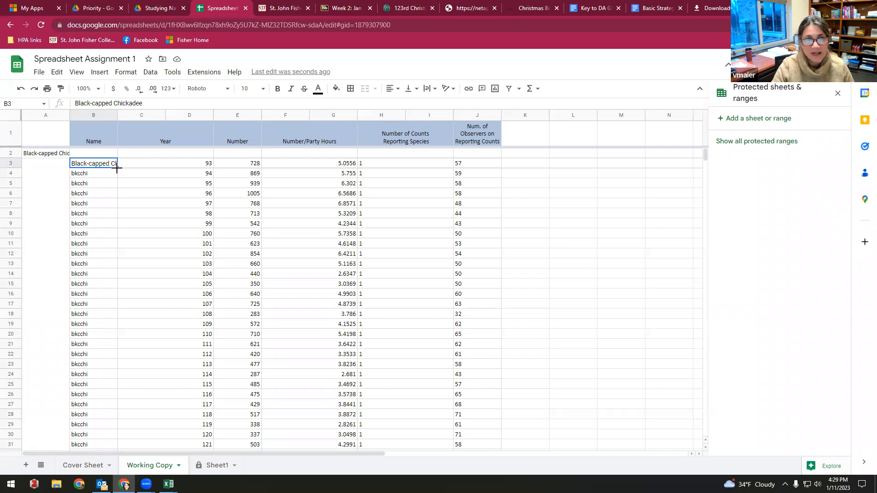
drag(117, 169, 109, 210)
scroll(143, 282, up, 5)
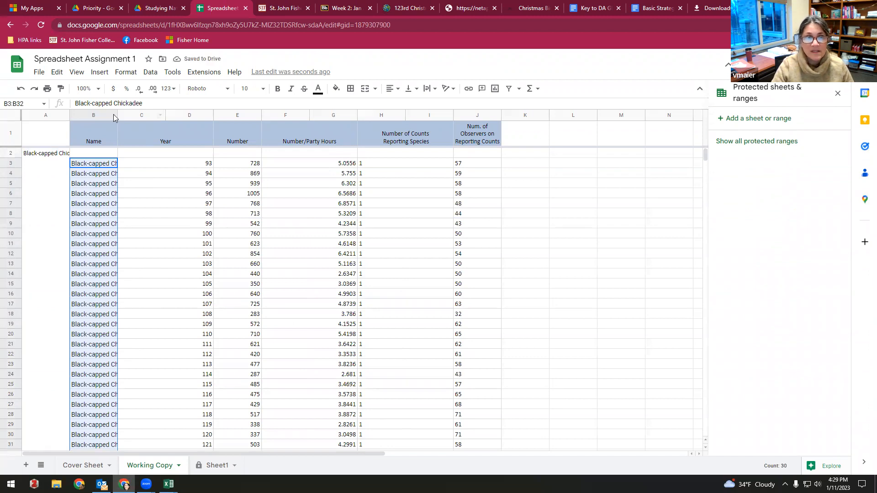
drag(118, 114, 147, 112)
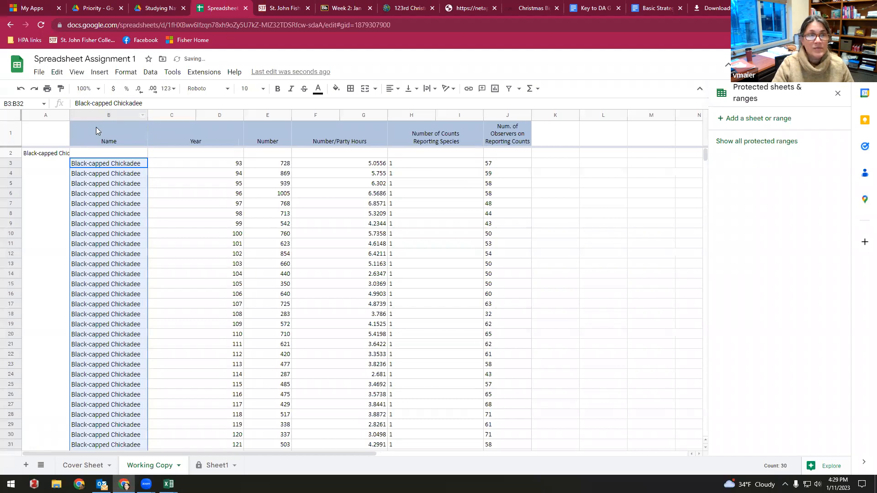
Step: Delete column A, which holds the old merged species name cell
click(46, 116)
right_click(46, 115)
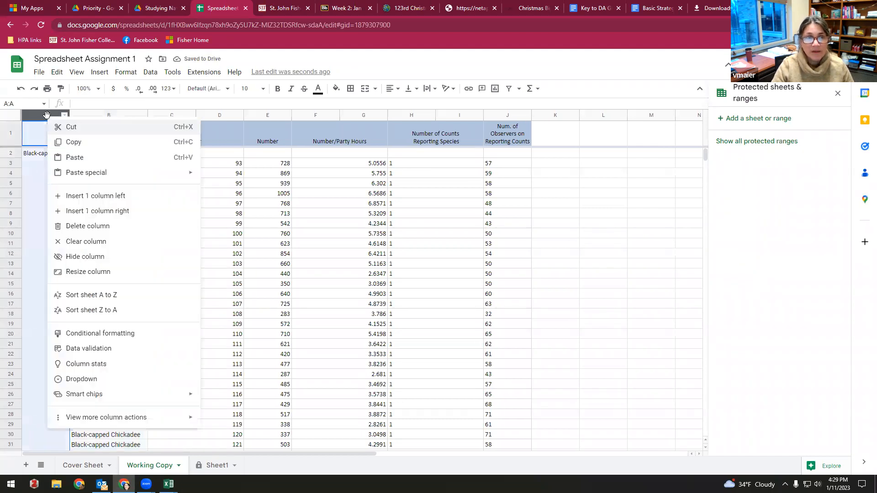
click(50, 118)
right_click(52, 119)
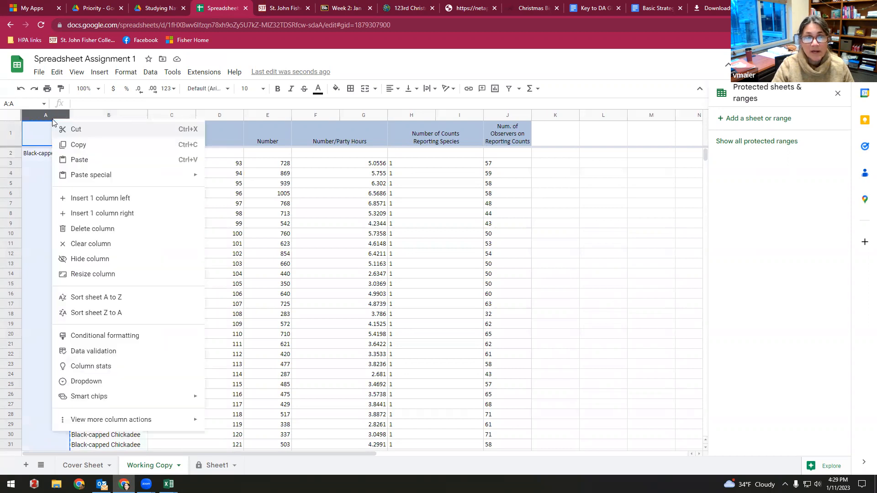
click(90, 234)
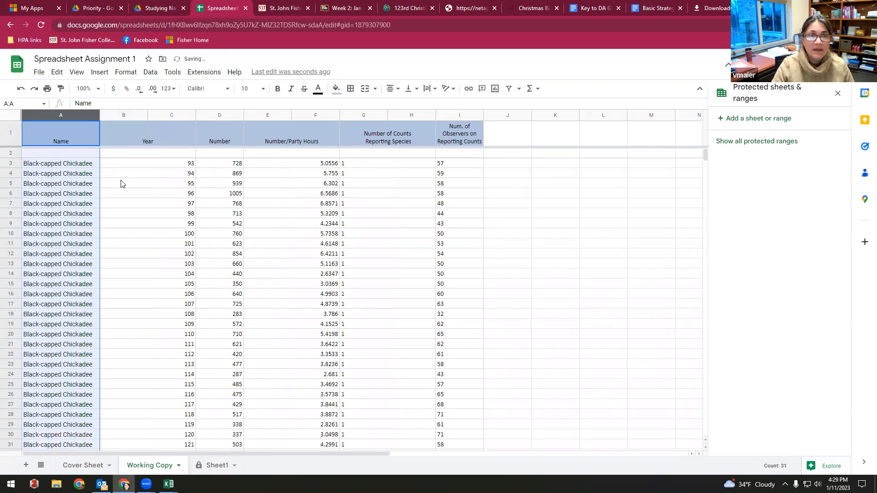
Step: Delete the empty row 2 between the headers and the first data row
click(6, 152)
click(7, 154)
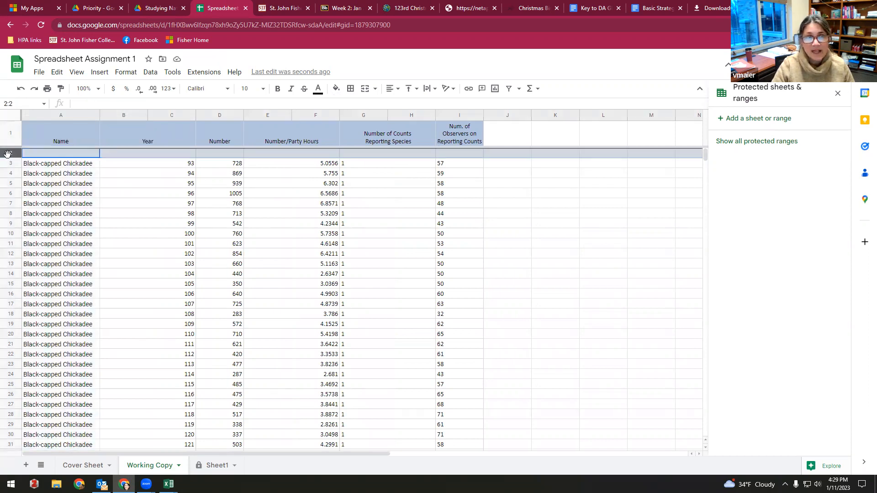
click(59, 116)
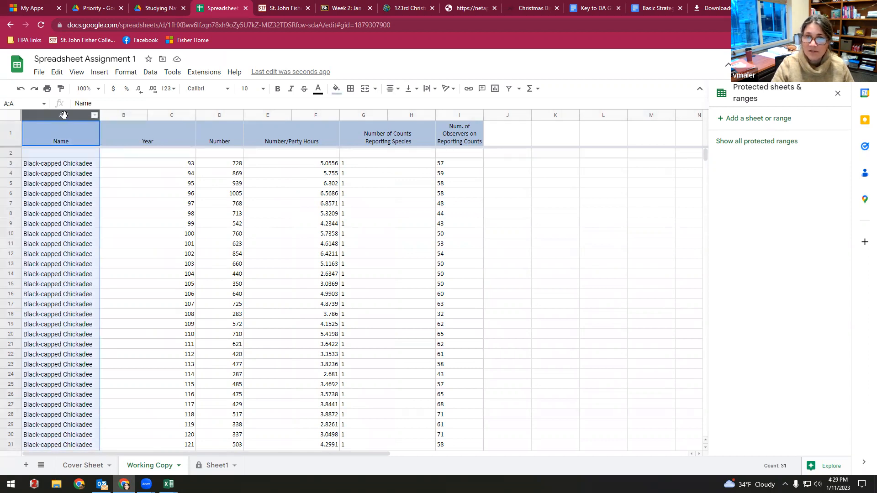
click(9, 154)
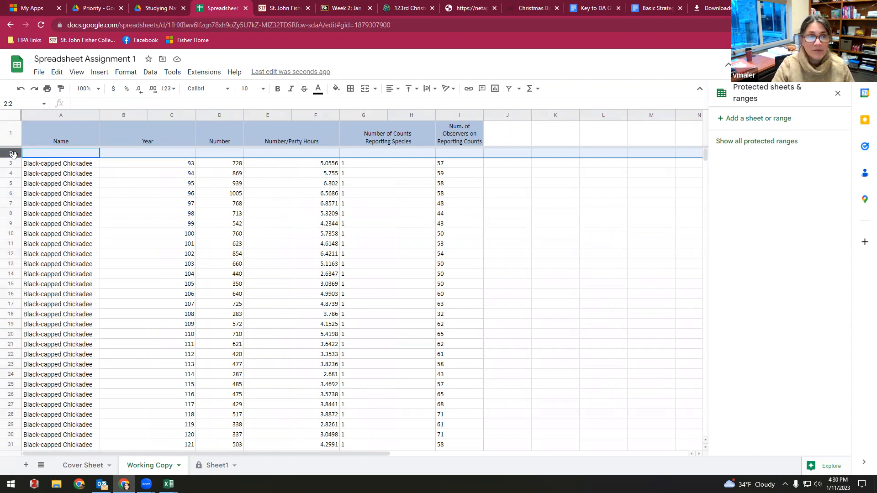
right_click(12, 154)
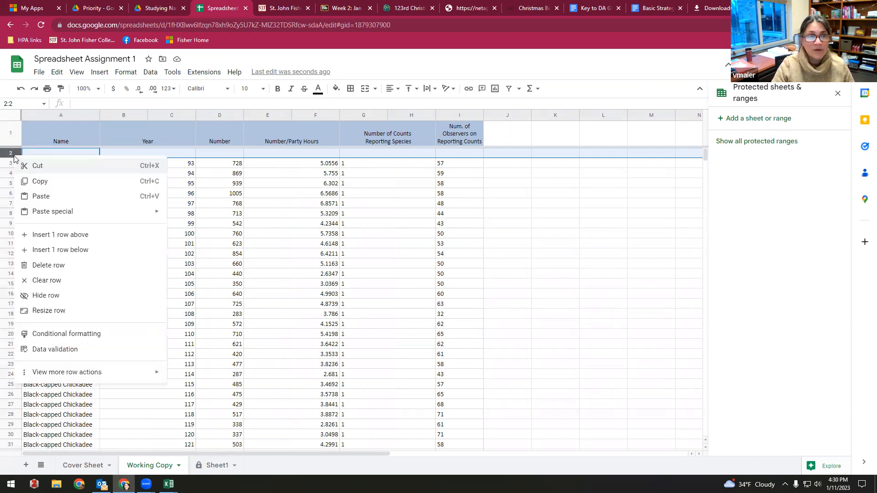
click(43, 266)
click(119, 226)
click(558, 270)
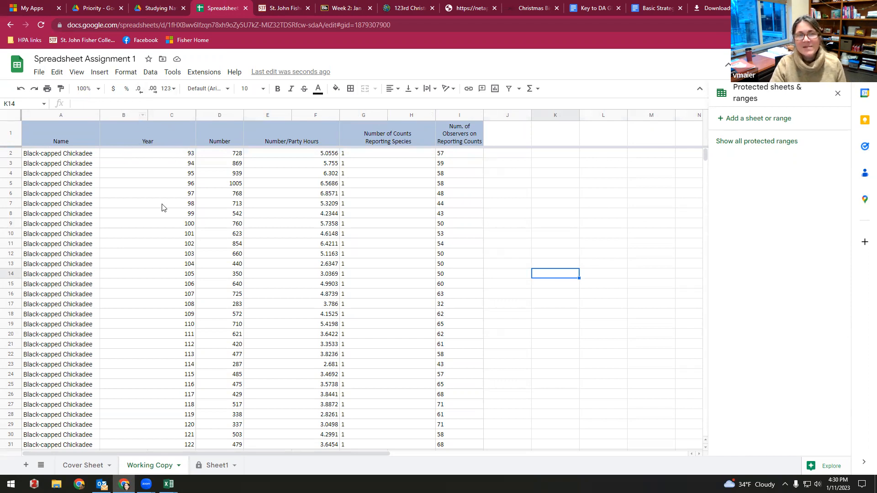
Step: Unmerge the cells in columns B and C under the Year header
scroll(158, 229, down, 2)
scroll(158, 229, up, 2)
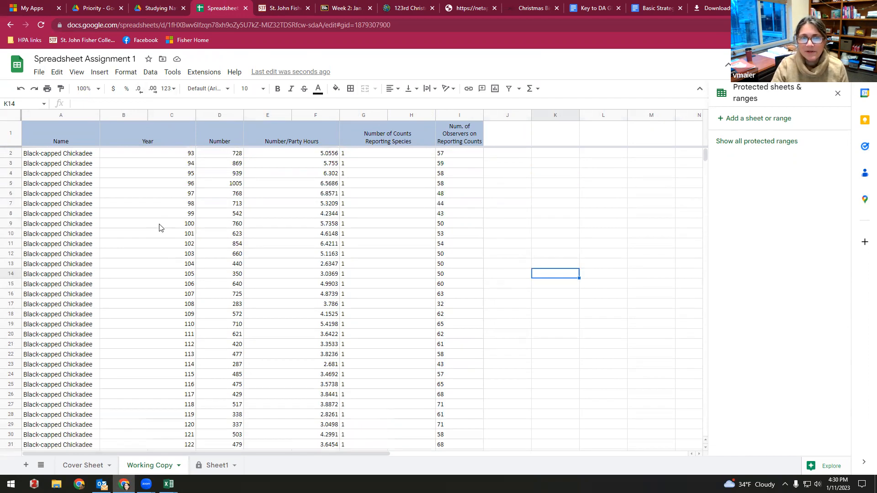
scroll(157, 233, down, 1)
scroll(156, 236, up, 1)
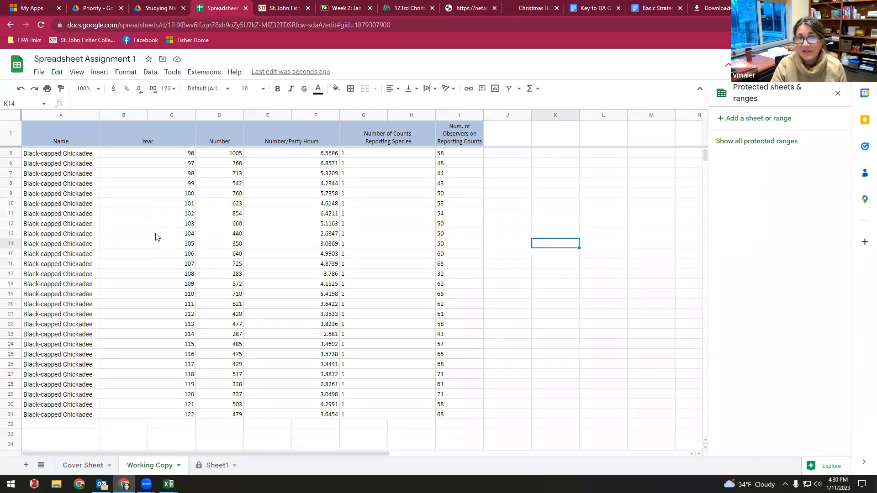
scroll(156, 237, up, 1)
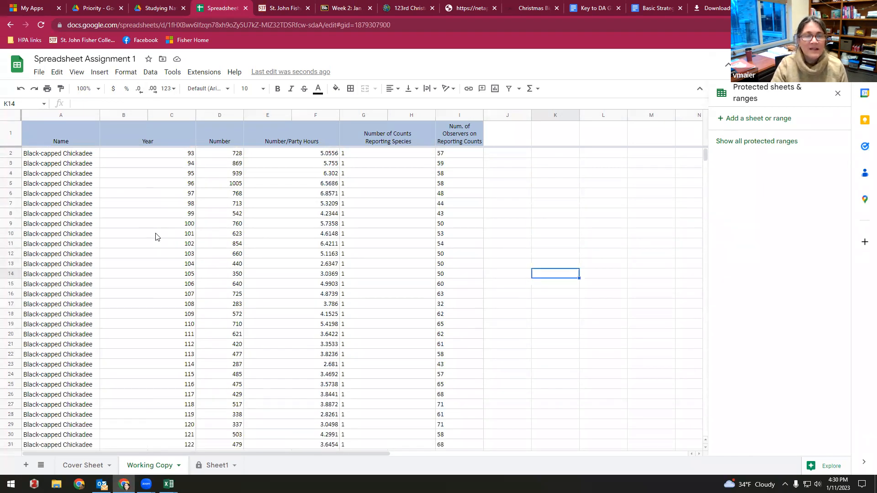
click(120, 116)
shift+click(171, 115)
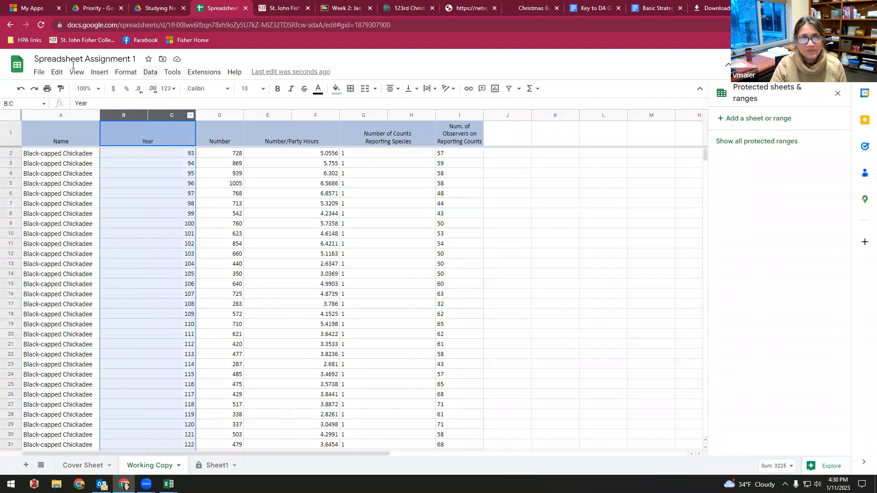
click(126, 74)
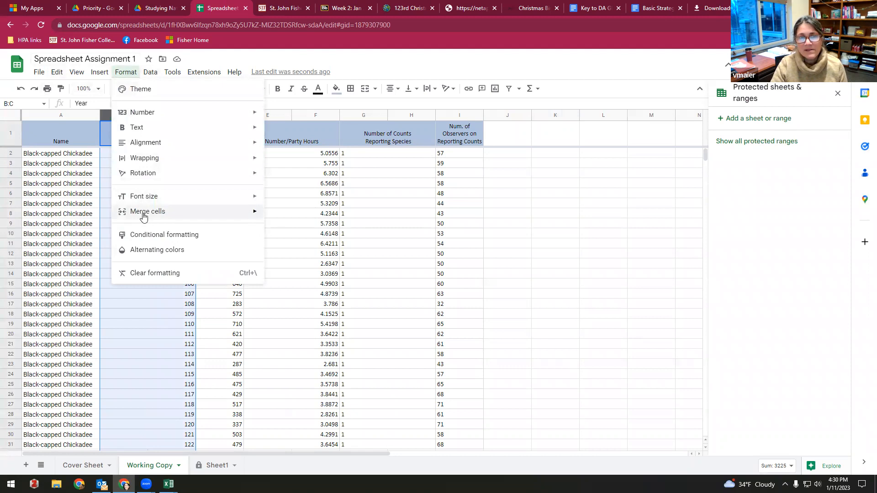
mouse_move(143, 217)
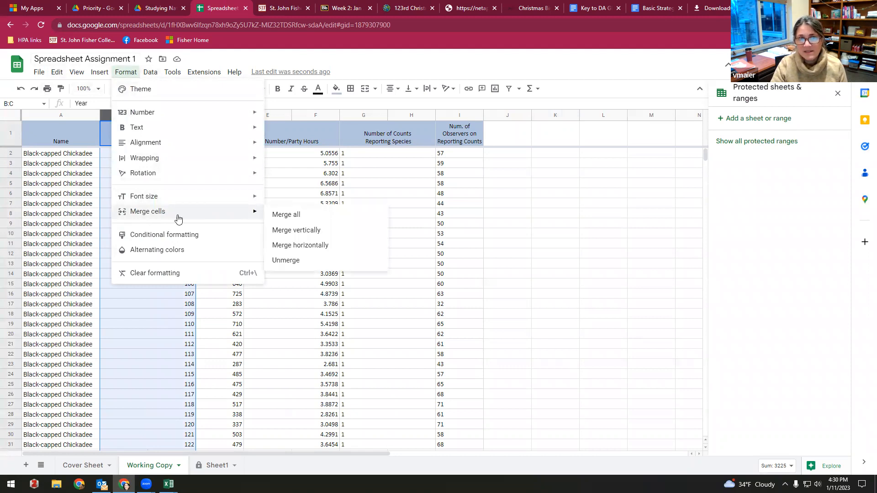
click(296, 261)
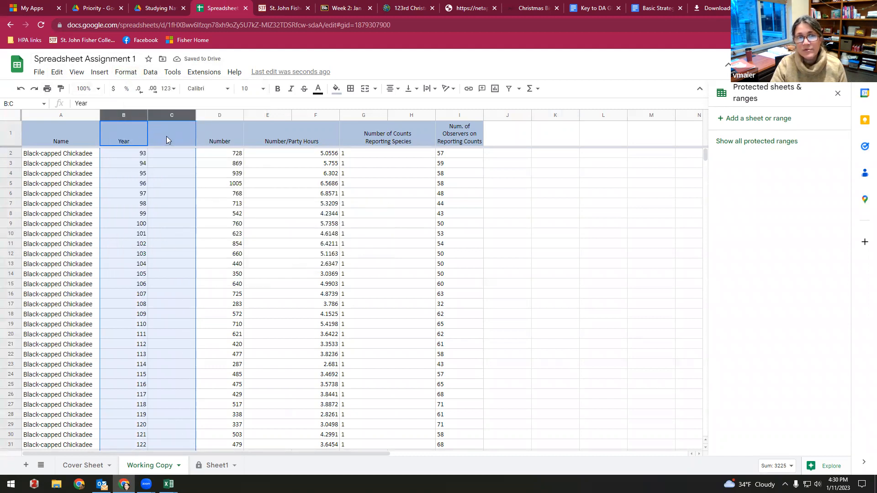
Step: Delete the empty column C between the Year and Number columns
click(115, 115)
click(170, 116)
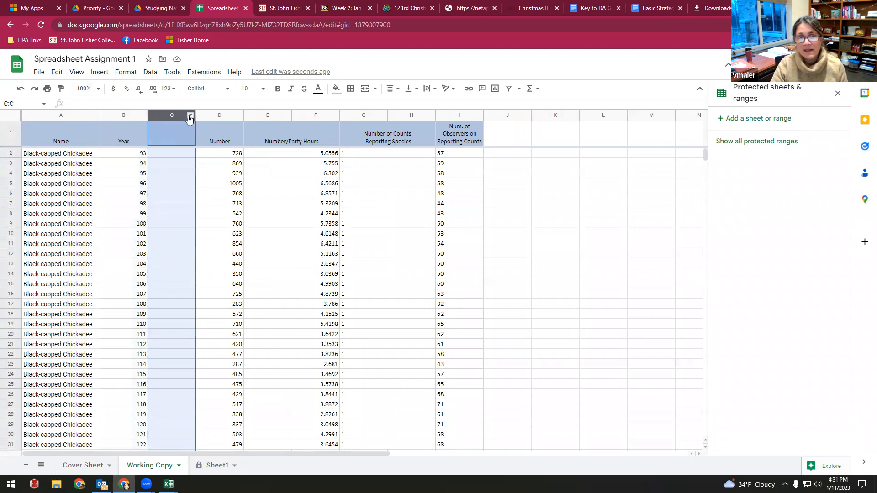
click(190, 118)
click(213, 232)
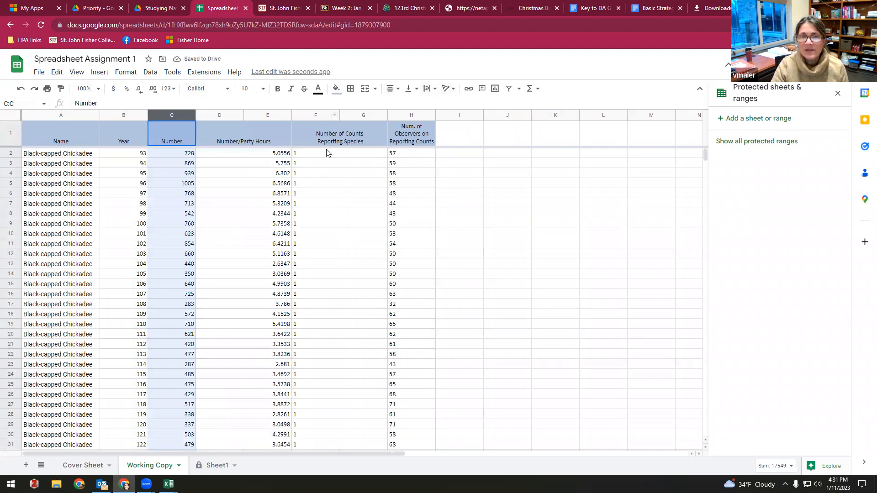
Step: Delete the empty column G under the merged "Number of Counts Reporting Species" header
click(367, 115)
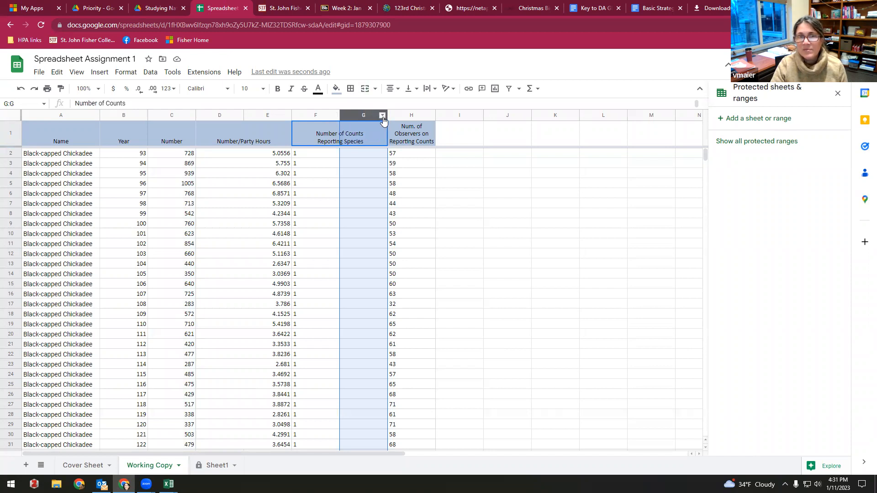
click(381, 116)
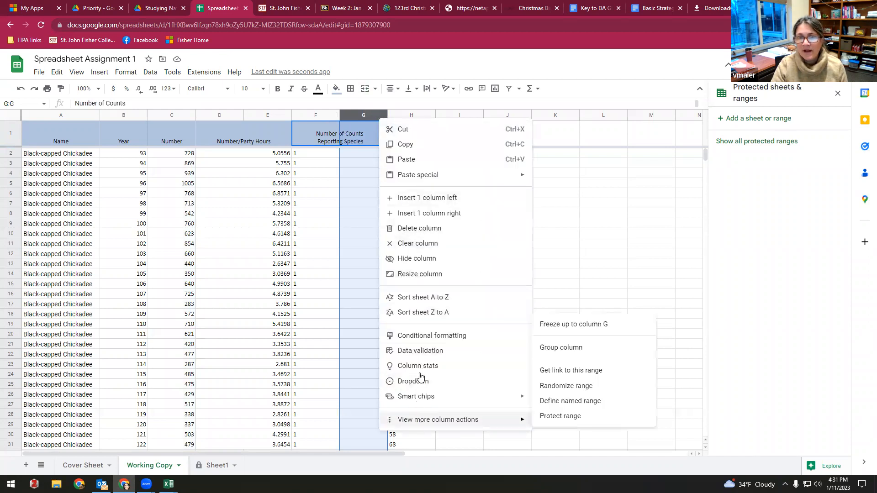
click(410, 230)
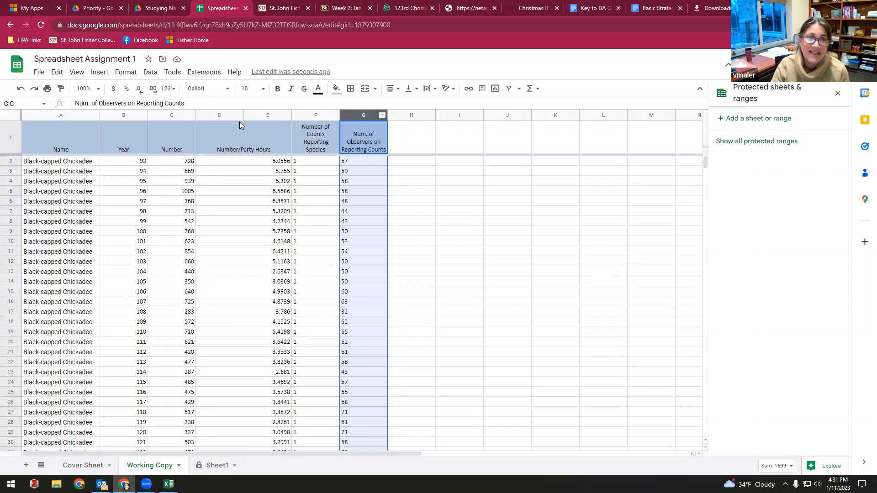
Step: Try twice to delete column D under the merged "Number/Party Hours" header, undoing the deletion each time
click(252, 111)
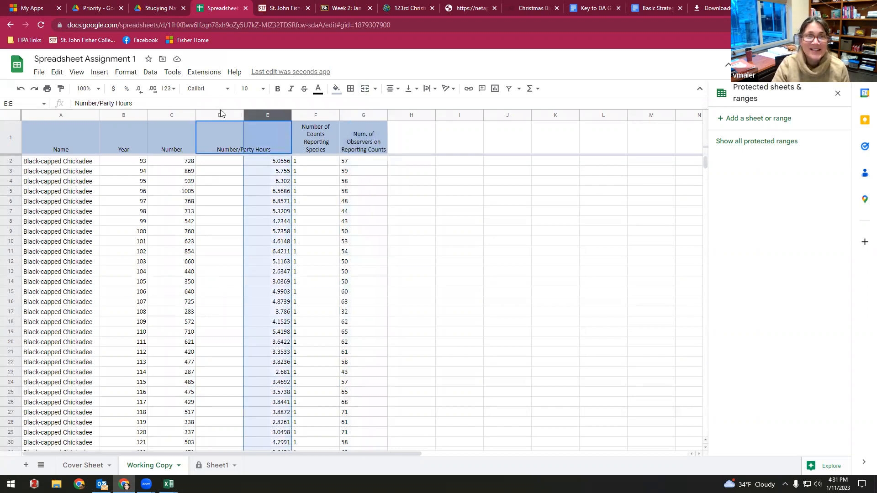
click(220, 111)
right_click(220, 110)
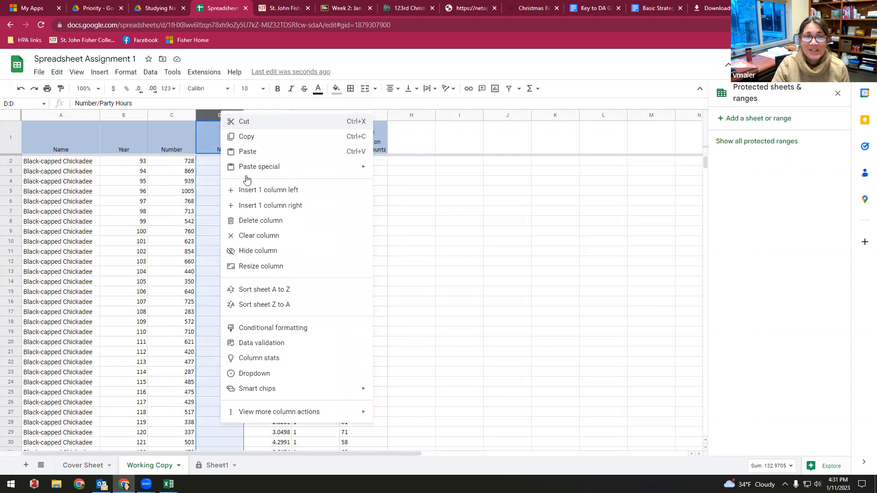
click(253, 220)
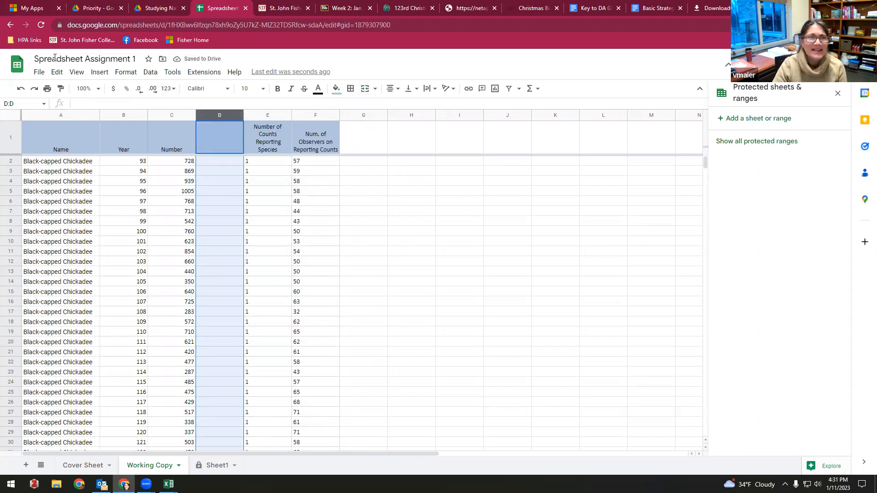
click(21, 88)
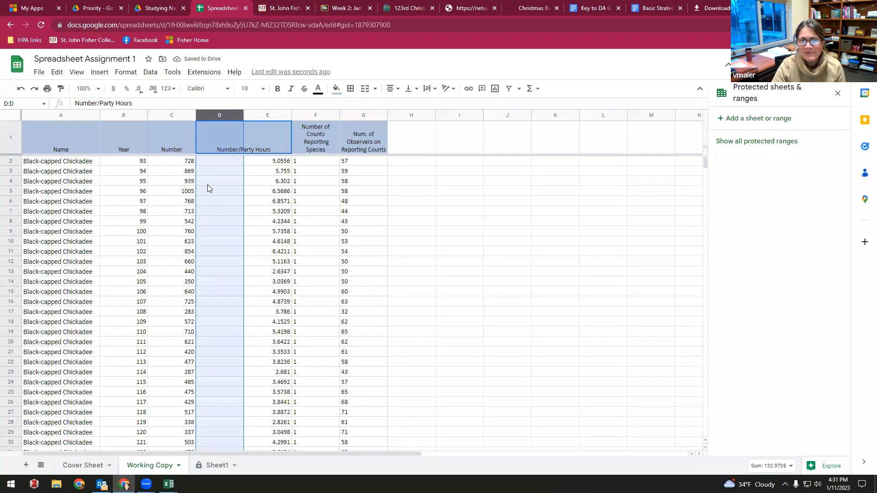
right_click(221, 116)
click(260, 229)
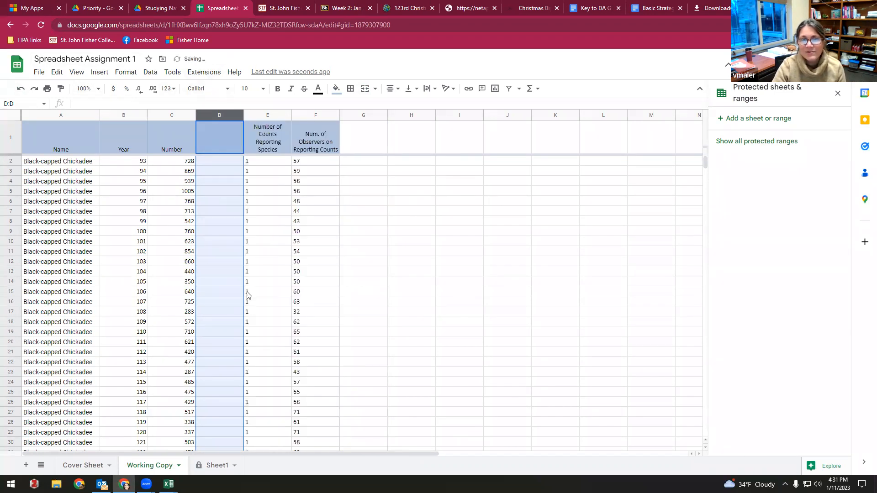
click(21, 88)
Step: Unmerge the cells in columns D and E under the "Number/Party Hours" header
drag(223, 118, 258, 114)
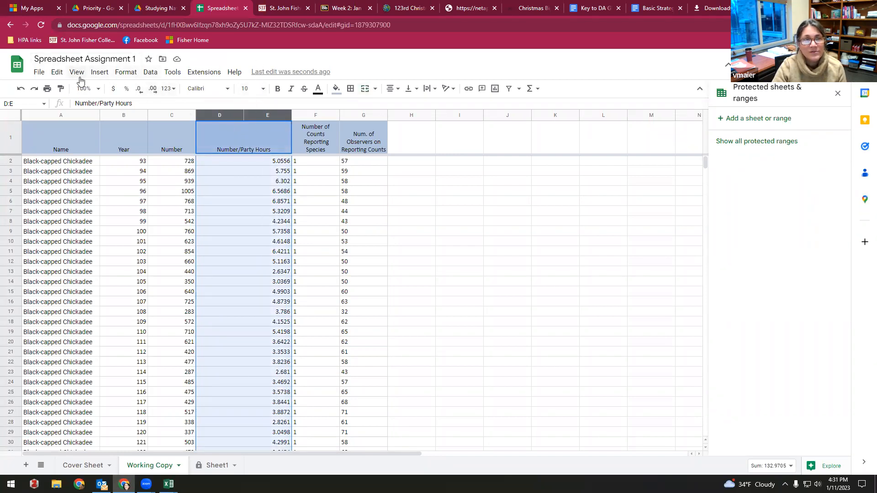
click(126, 72)
mouse_move(133, 212)
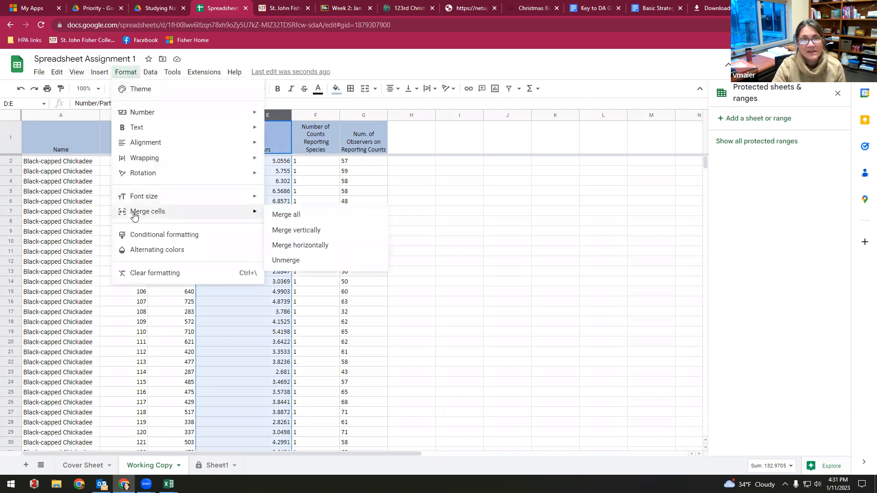
click(319, 263)
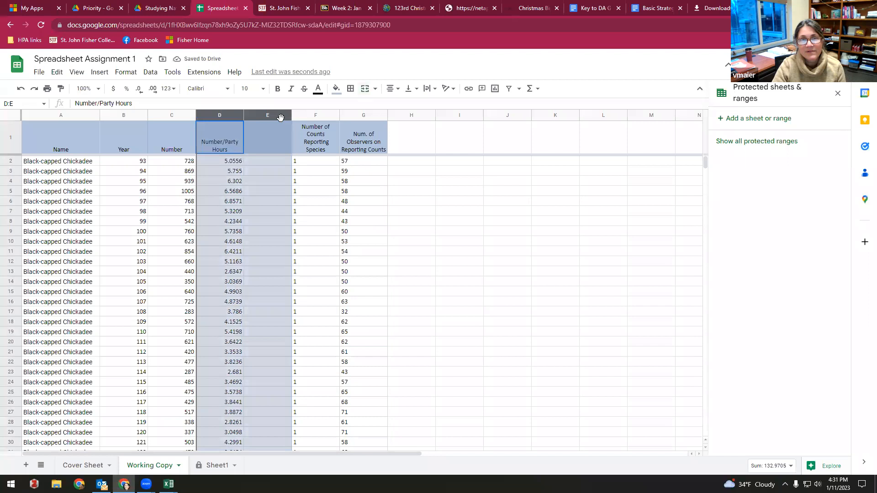
Step: Delete the empty column E beside the "Number/Party Hours" column
click(262, 173)
click(266, 113)
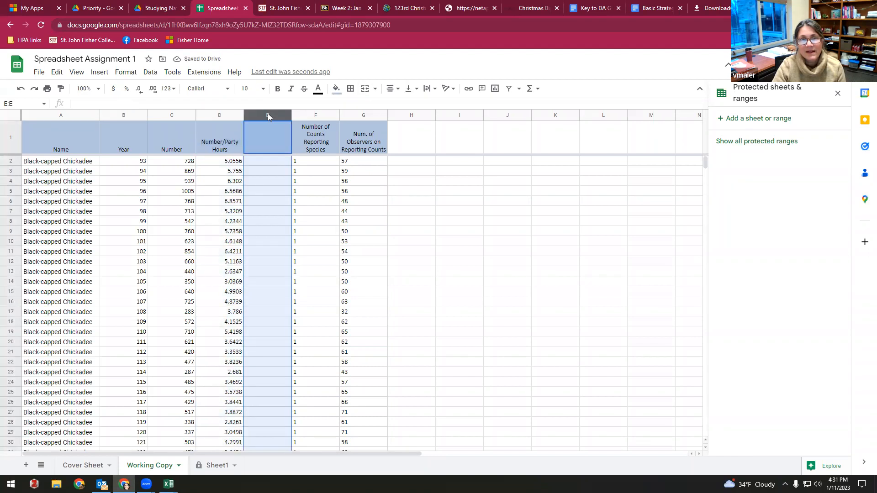
right_click(268, 114)
click(314, 224)
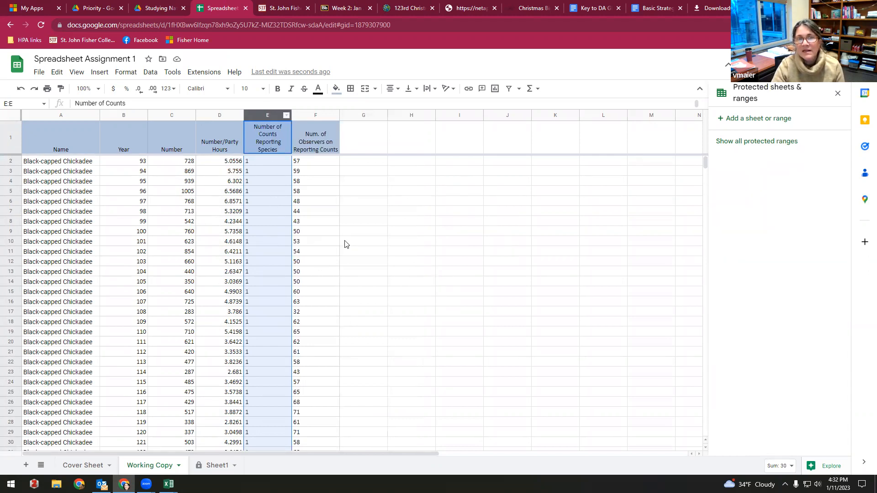
Step: Delete column E, "Number of Counts Reporting Species", from the Working Copy sheet
scroll(258, 265, down, 3)
scroll(274, 215, up, 3)
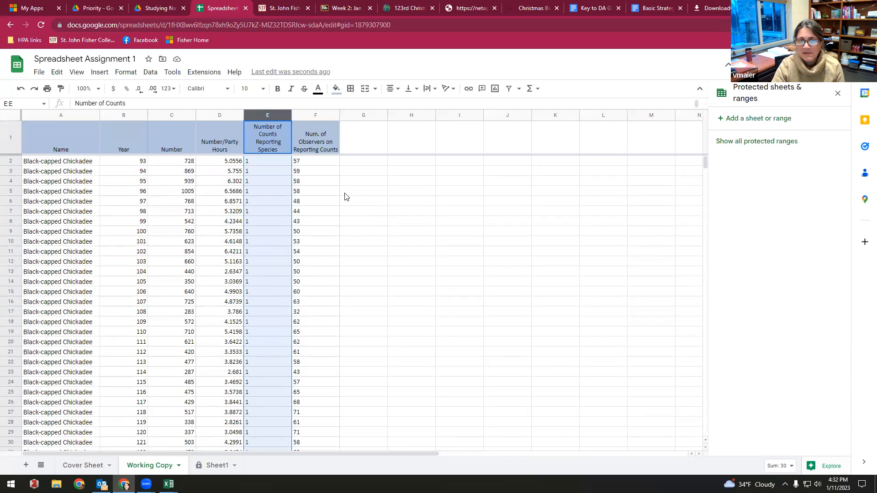
right_click(269, 117)
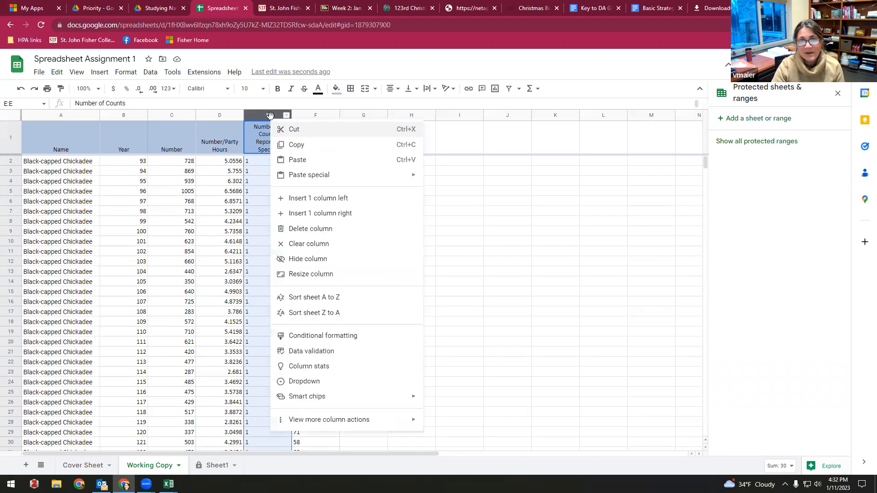
click(302, 230)
click(393, 224)
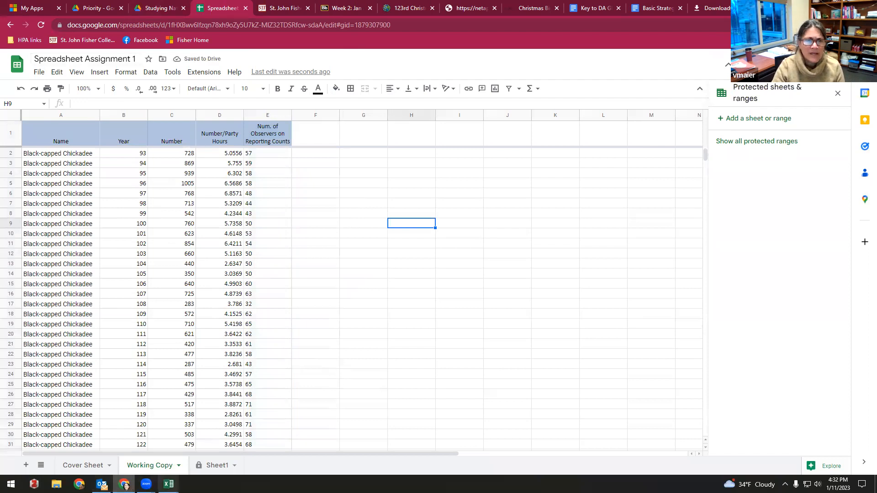
Step: On the Cover Sheet, edit the text drawing and add "Replaced the Species Code with the Common Name" under "Data Transformations:"
click(80, 469)
double_click(93, 209)
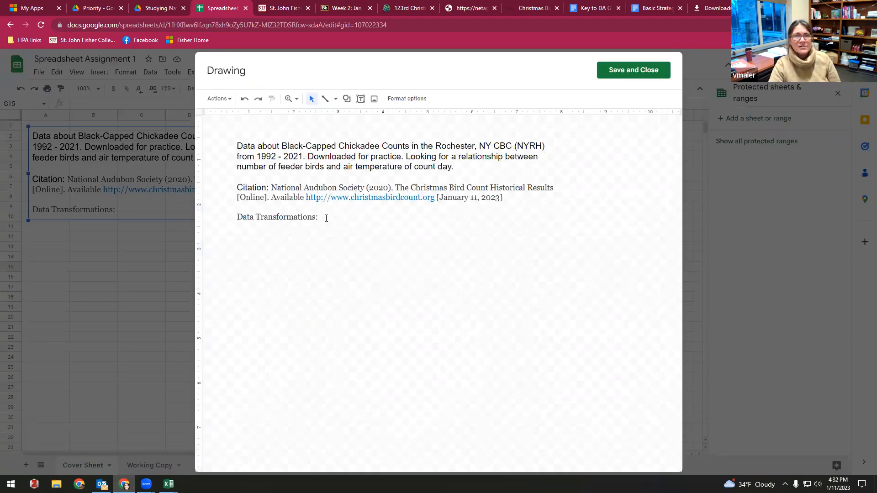
click(332, 218)
key(Return)
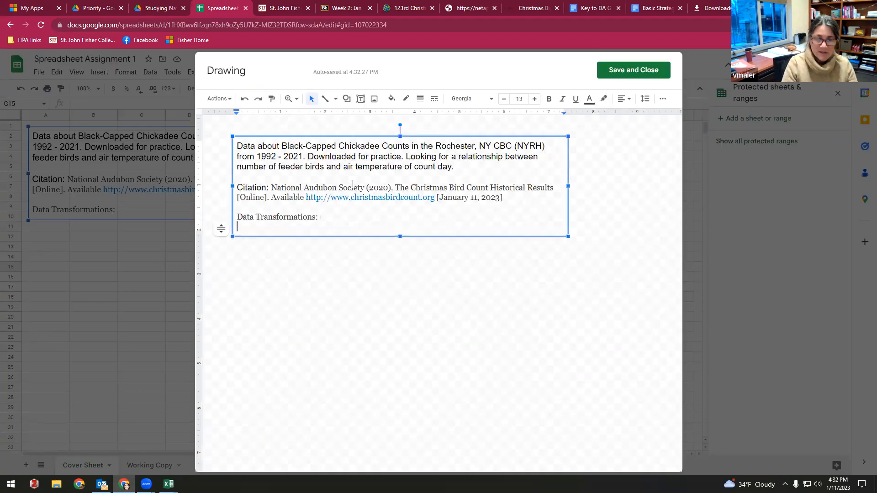
text(Replaced the co)
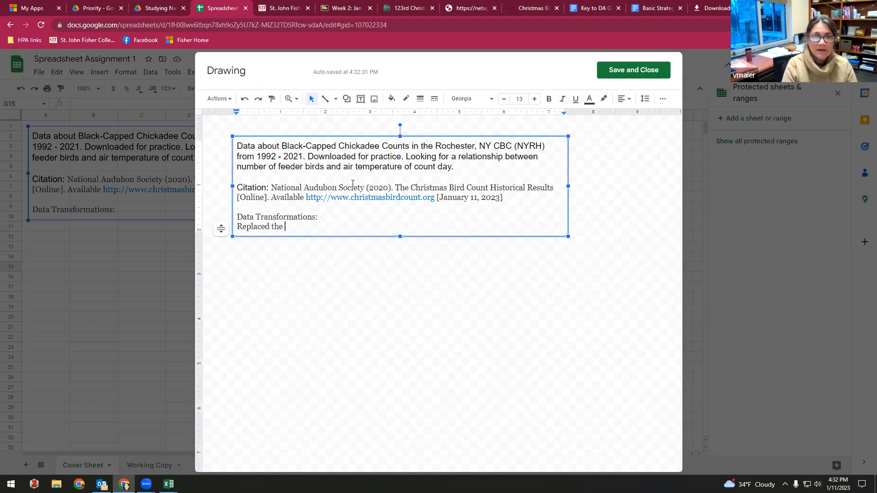
key(BackSpace)
key(BackSpace)
text(Species Code with )
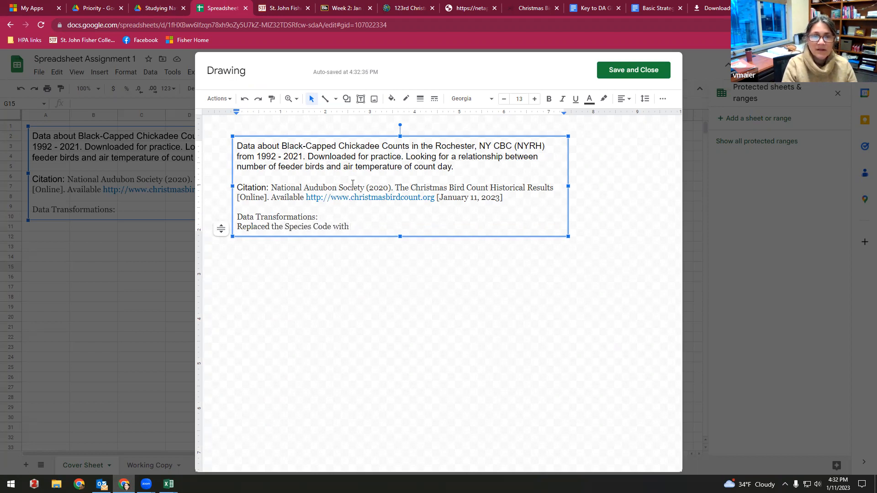
text(the Common )
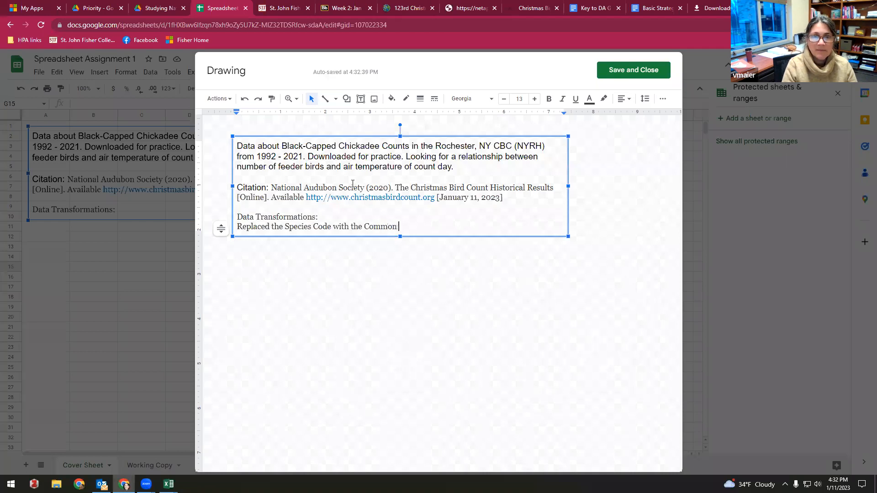
text(Name)
Step: Add the line "Unmerged columns and removed empty columns" to the data transformations list
key(Return)
text(Remov)
key(BackSpace)
key(BackSpace)
key(BackSpace)
key(BackSpace)
key(BackSpace)
text(Unmerged Cells and removed cells)
key(Return)
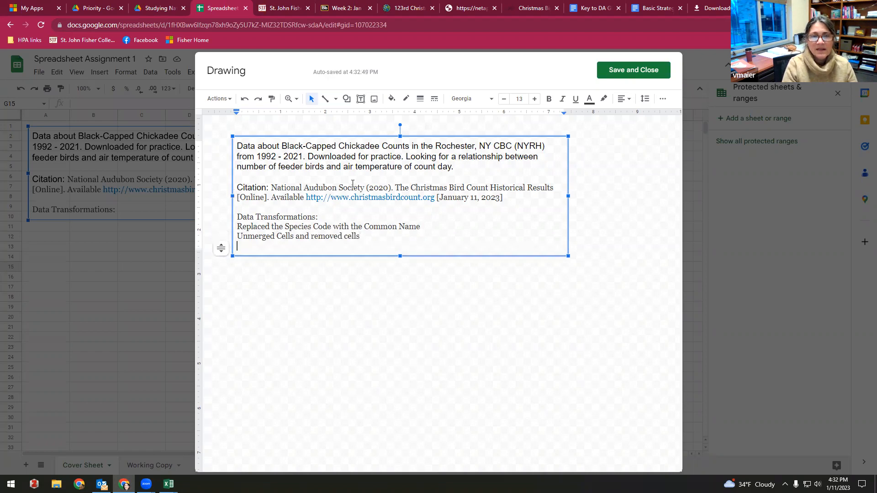
key(BackSpace)
key(BackSpace)
key(BackSpace)
key(BackSpace)
key(BackSpace)
key(BackSpace)
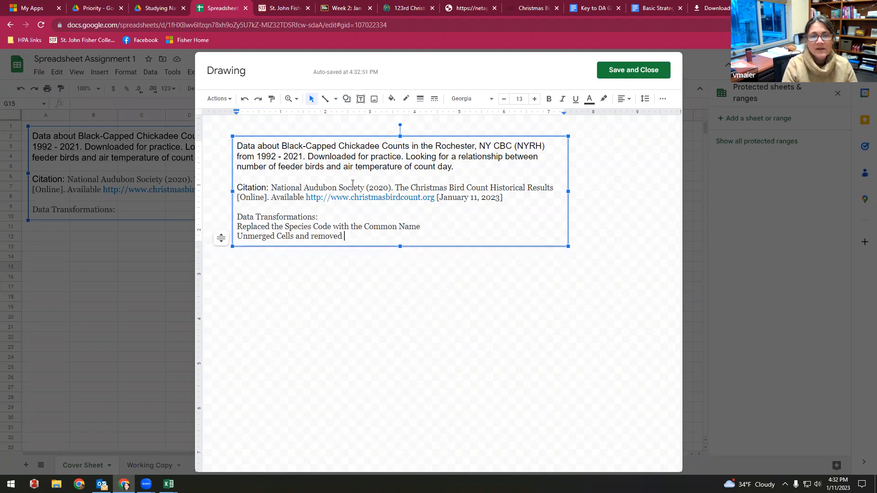
text(empty columns)
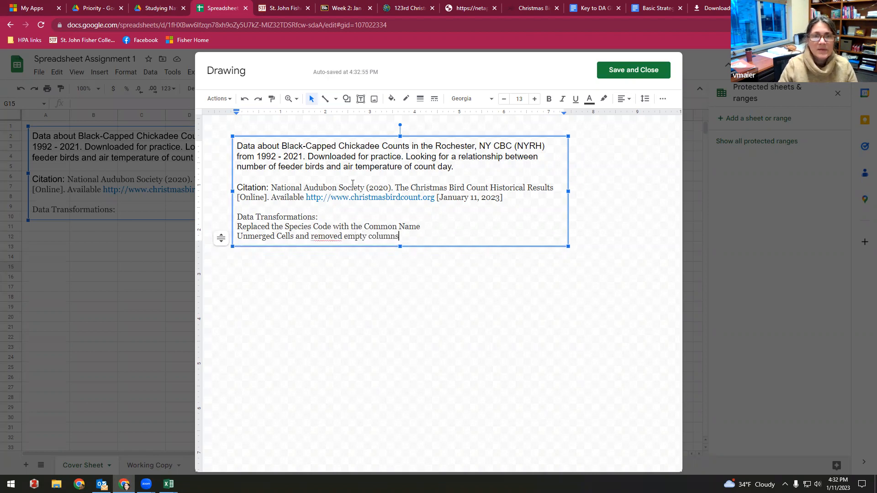
drag(278, 236, 297, 236)
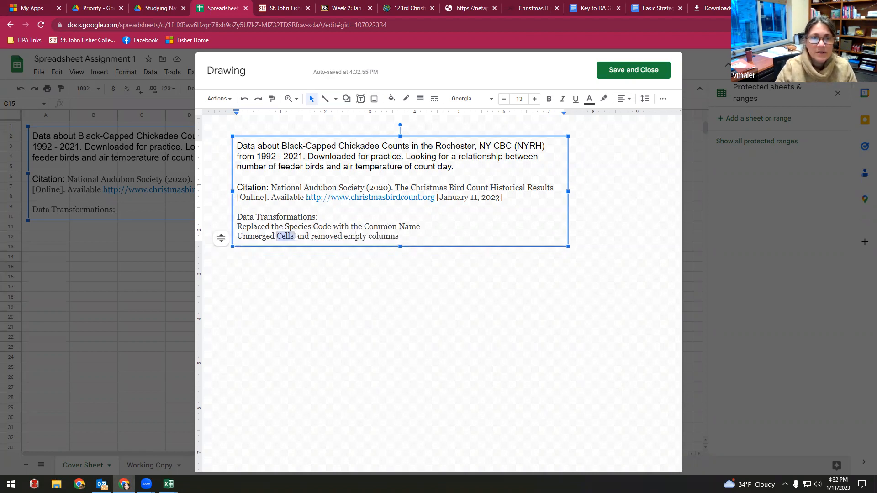
text(columns)
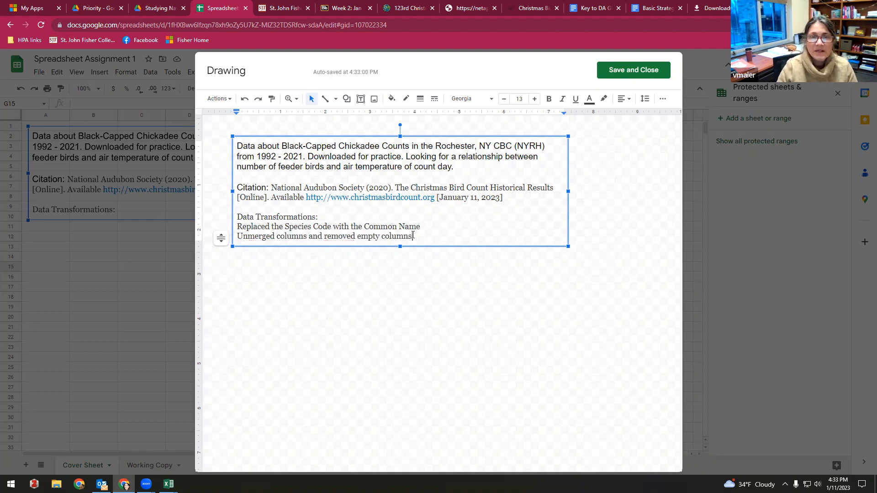
Step: Add the line "Removed column describing number of counts the species was found in", and save the drawing
key(Return)
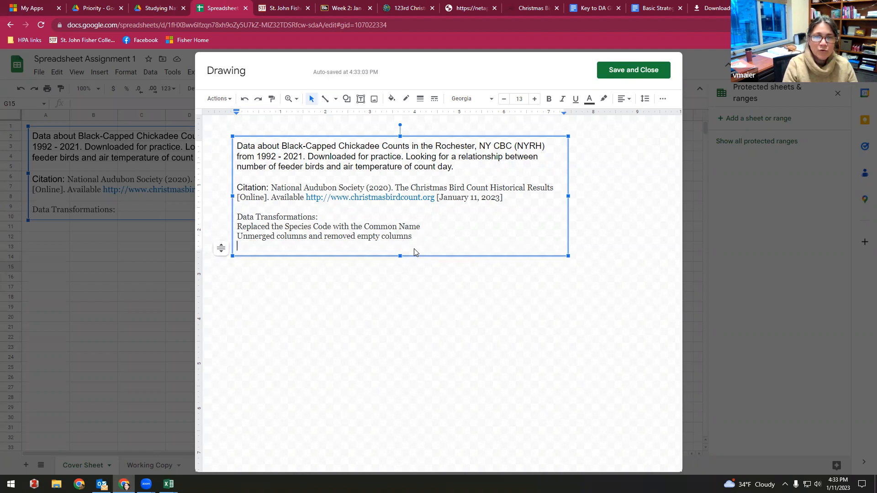
text(Removed col)
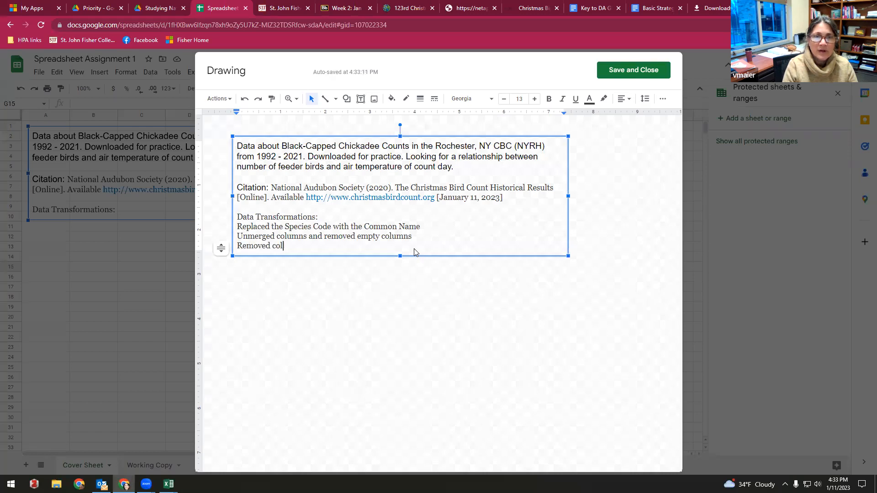
text(umn descr)
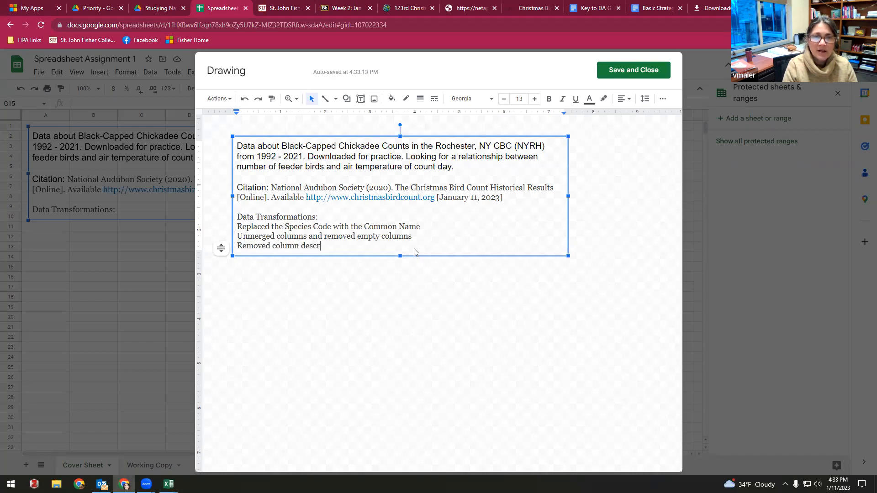
text(ibing number )
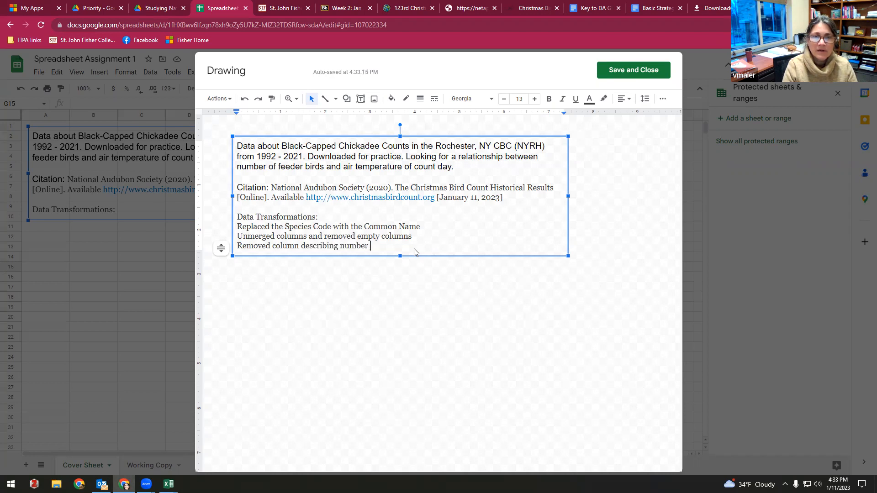
text(of counts the)
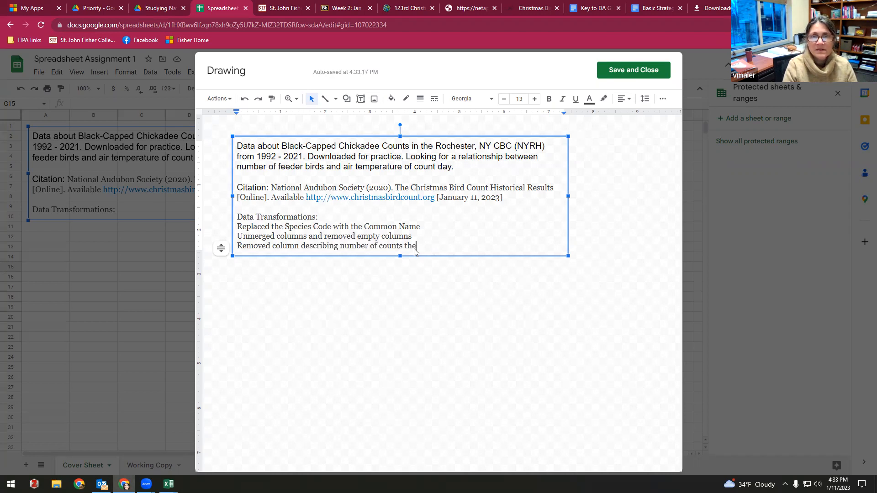
text( data is)
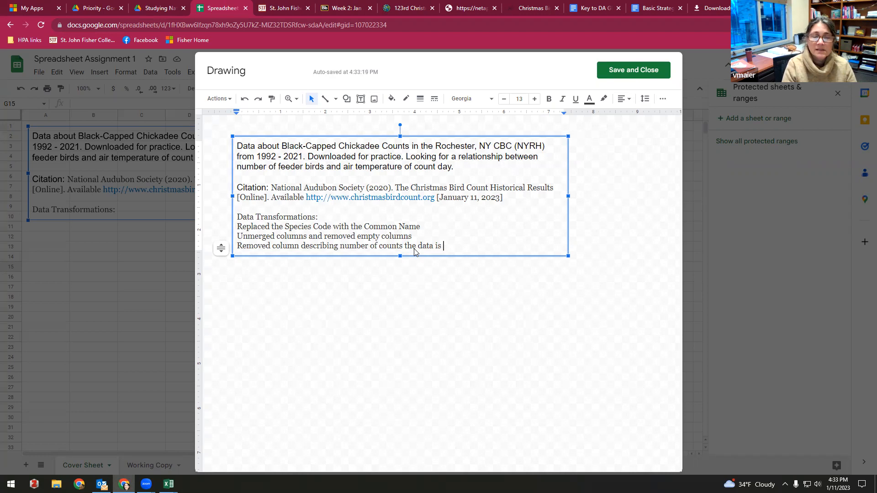
key(BackSpace)
key(BackSpace)
key(BackSpace)
key(BackSpace)
key(BackSpace)
key(BackSpace)
key(BackSpace)
key(BackSpace)
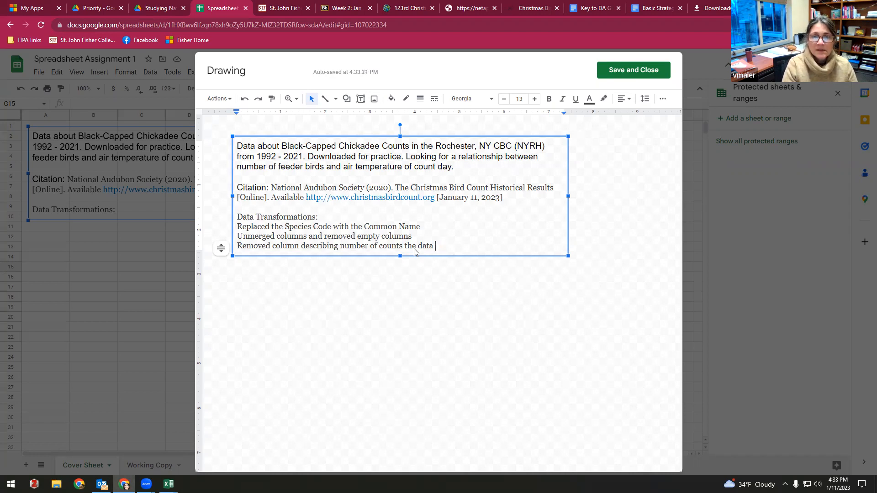
text(speci)
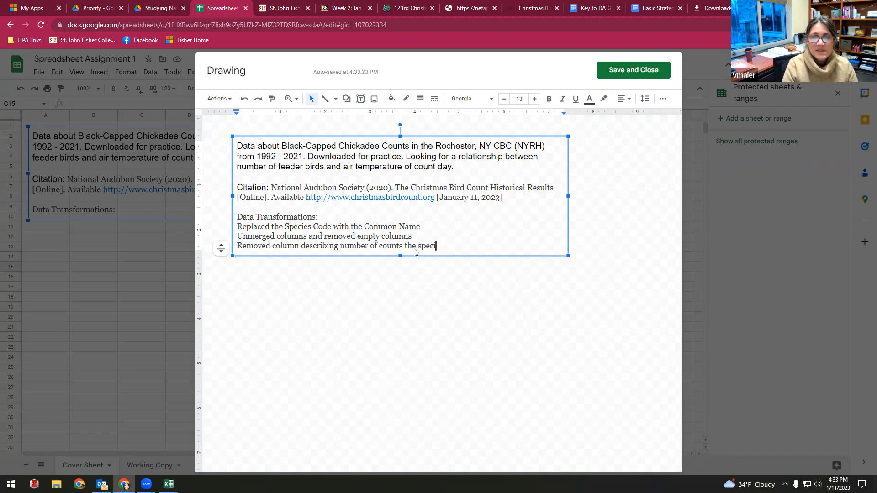
text(es was found in)
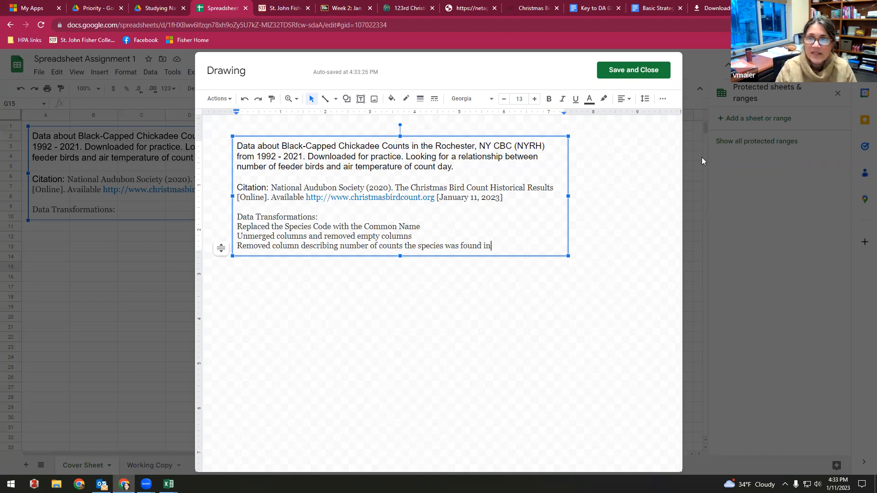
click(628, 78)
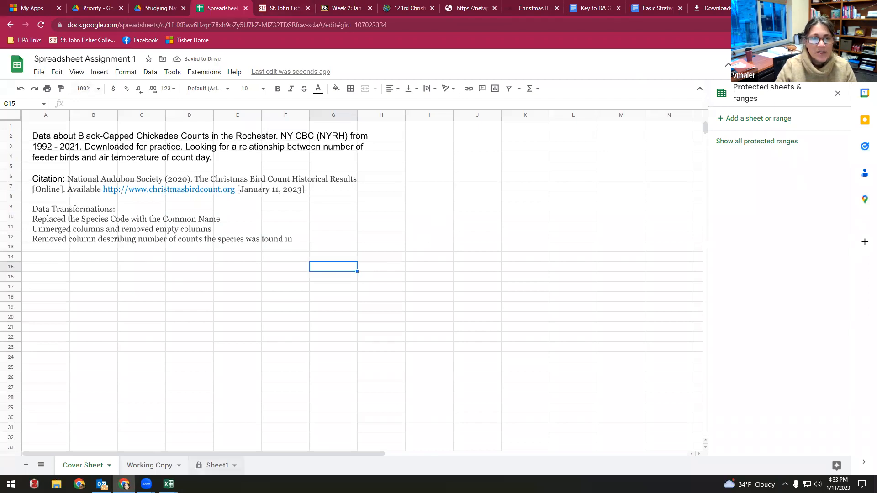
Step: On the Working Copy sheet, change the header in cell B1 to "Year of CBC"
click(157, 466)
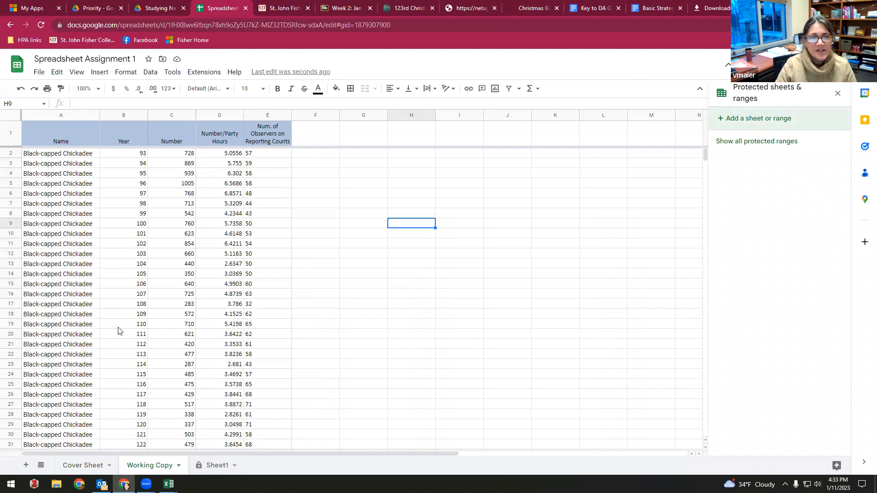
click(132, 142)
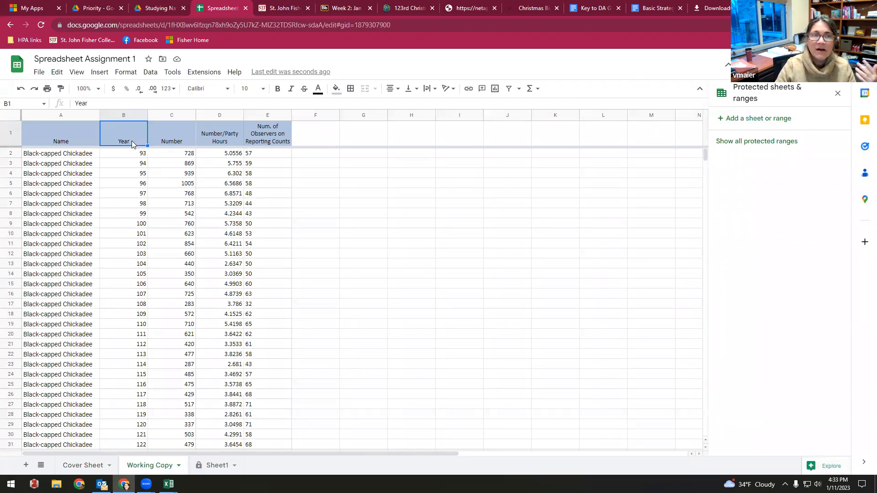
click(103, 104)
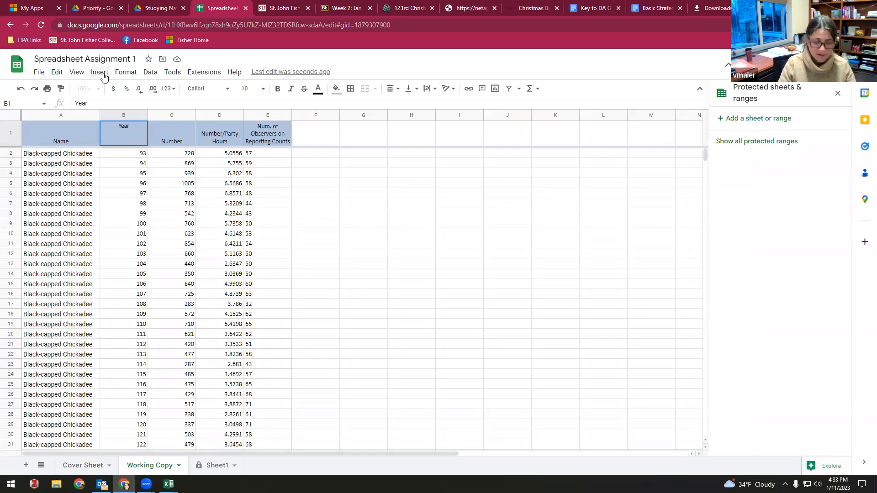
text(of CBC)
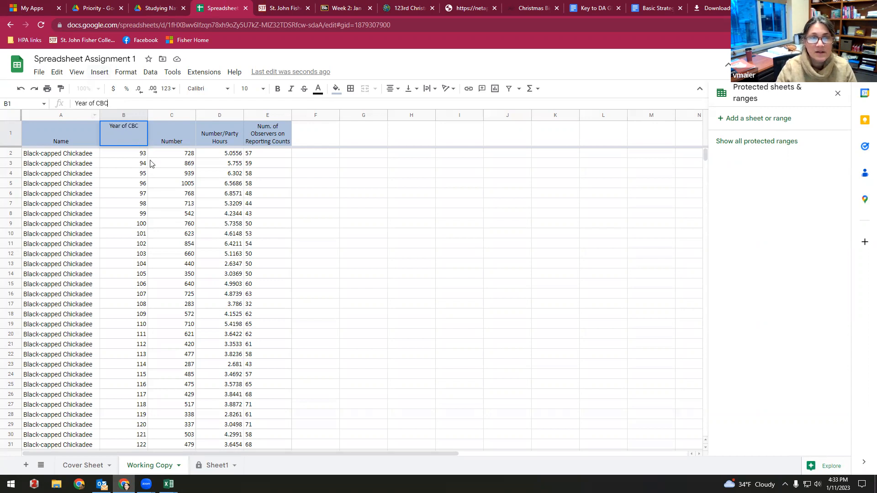
key(Return)
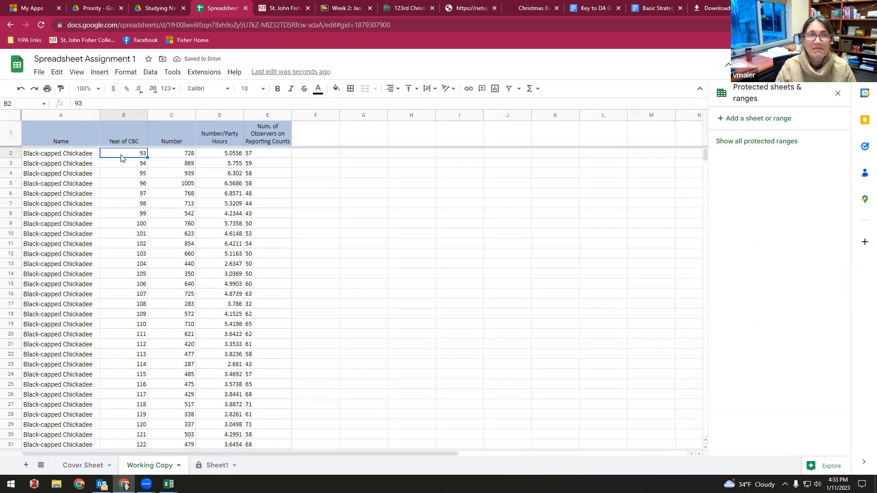
Step: Insert one blank column immediately after the "Year of CBC" column
click(136, 115)
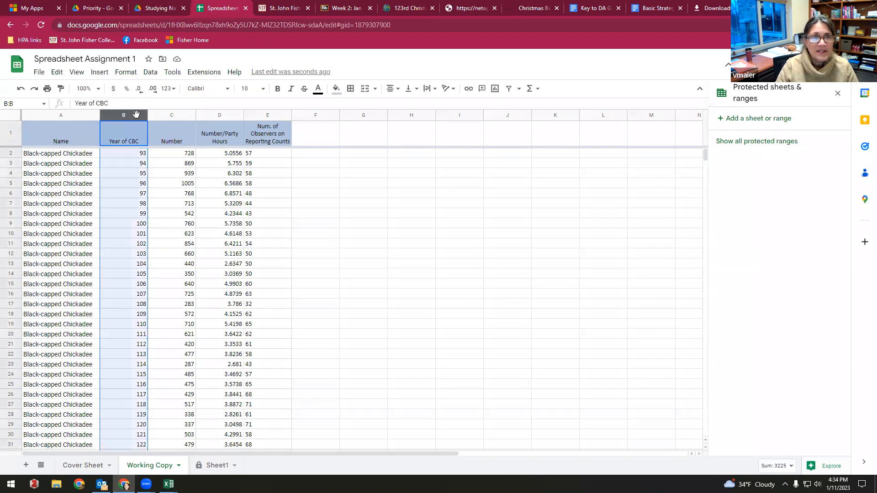
click(99, 73)
mouse_move(120, 124)
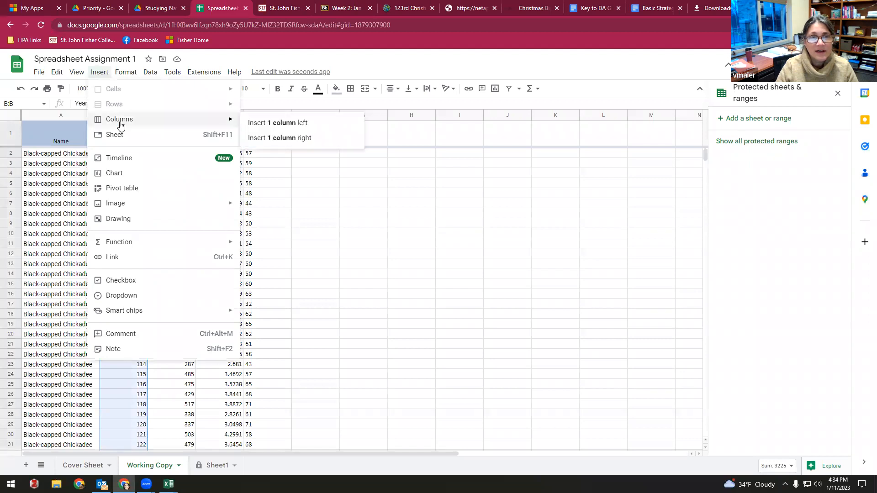
click(274, 139)
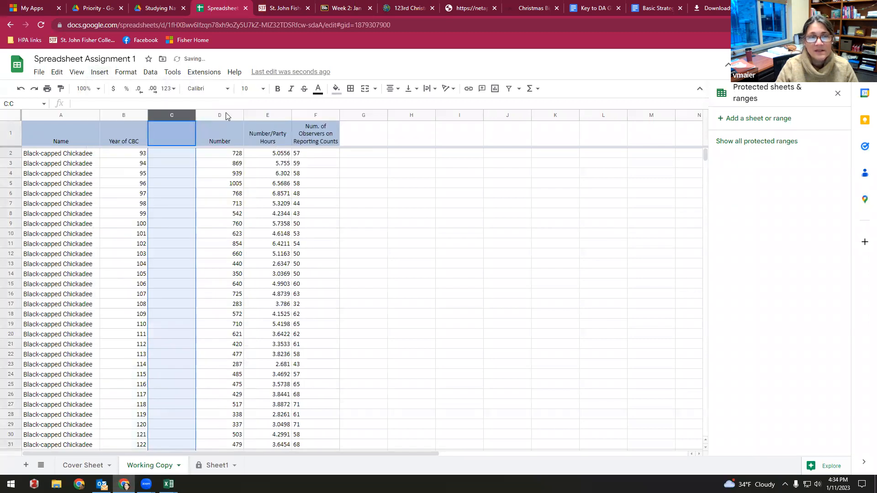
click(142, 116)
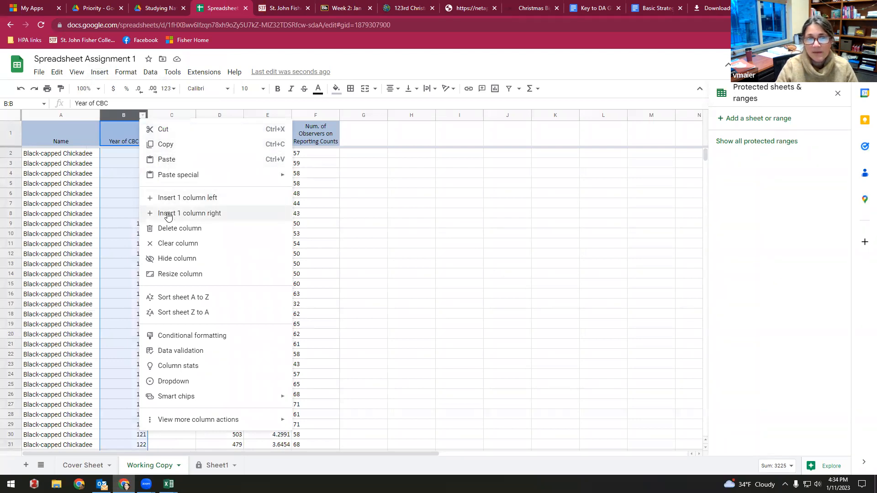
click(441, 263)
Step: Enter the header "Year (CE)" in cell C1 above the new blank column
click(169, 138)
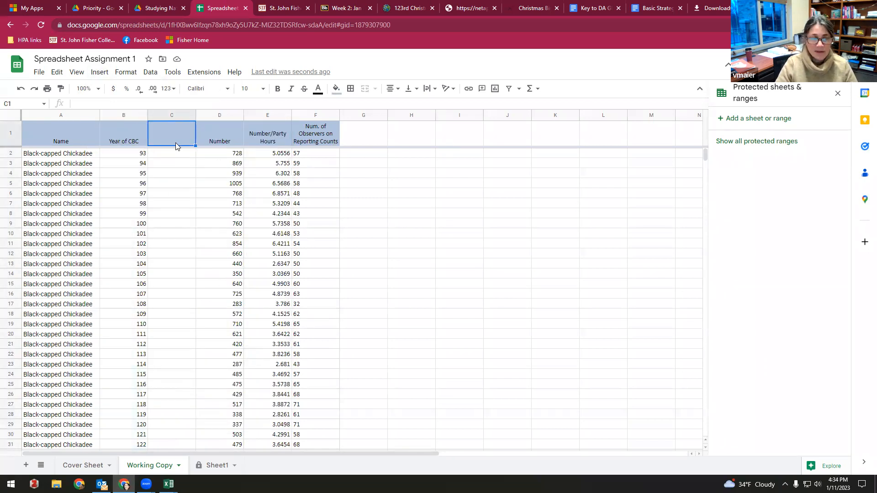
text(Year)
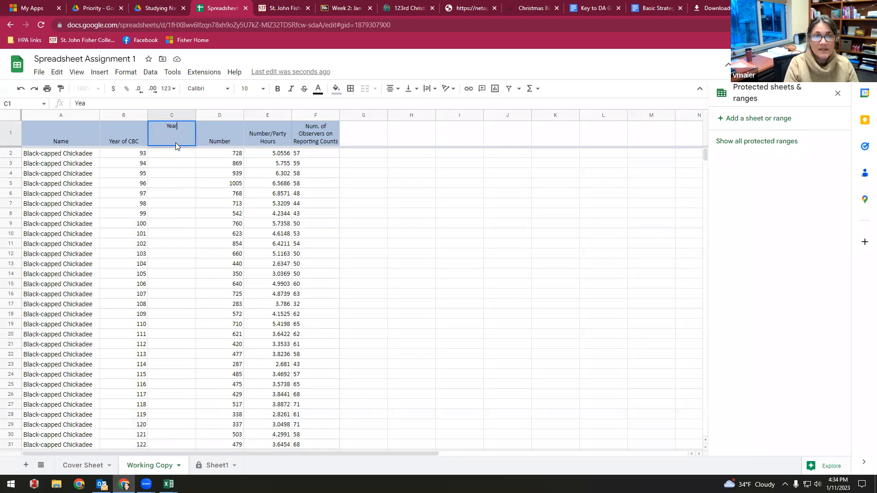
text( (CE)
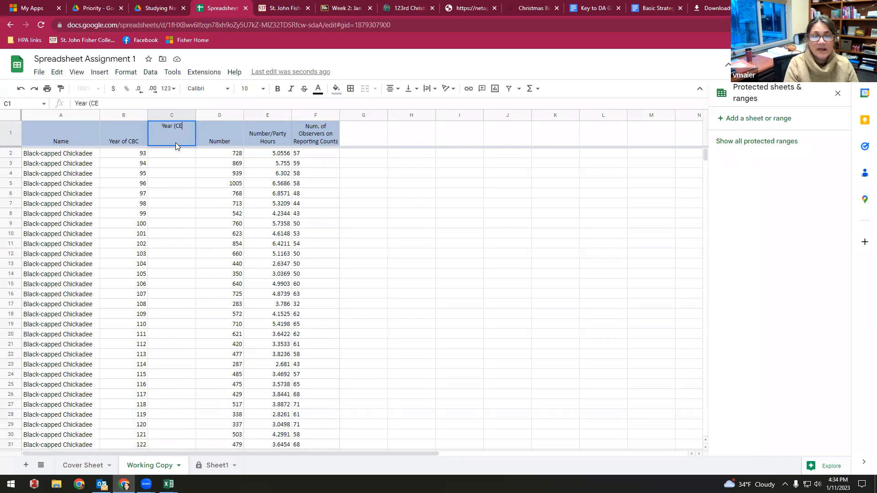
click(172, 157)
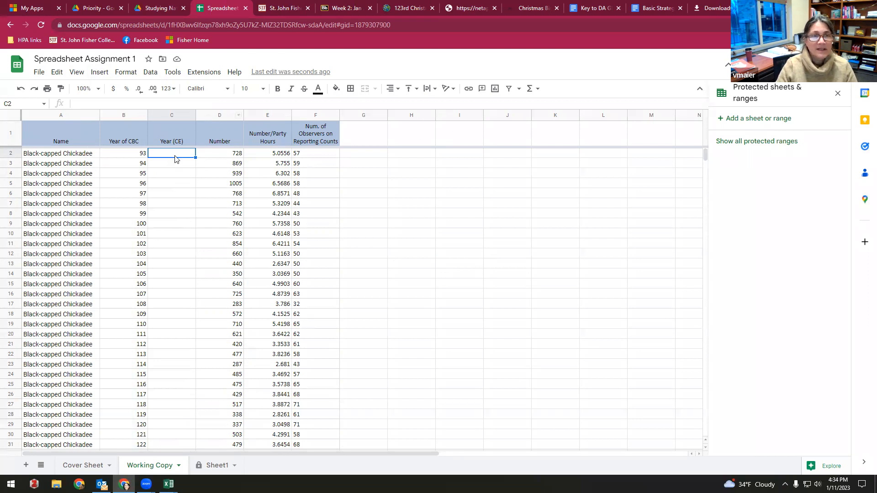
Step: Enter the formula =1899+B2 in cell C2 to calculate the calendar year, and decline the suggested autofill
click(133, 155)
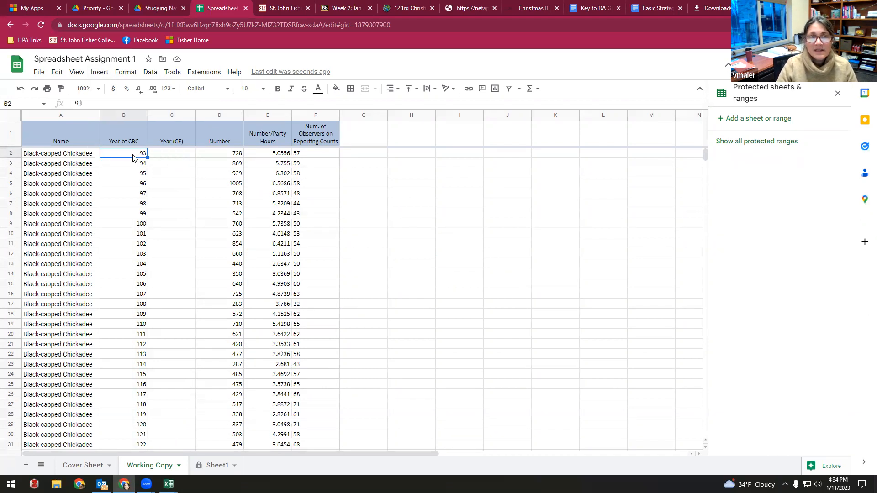
click(165, 156)
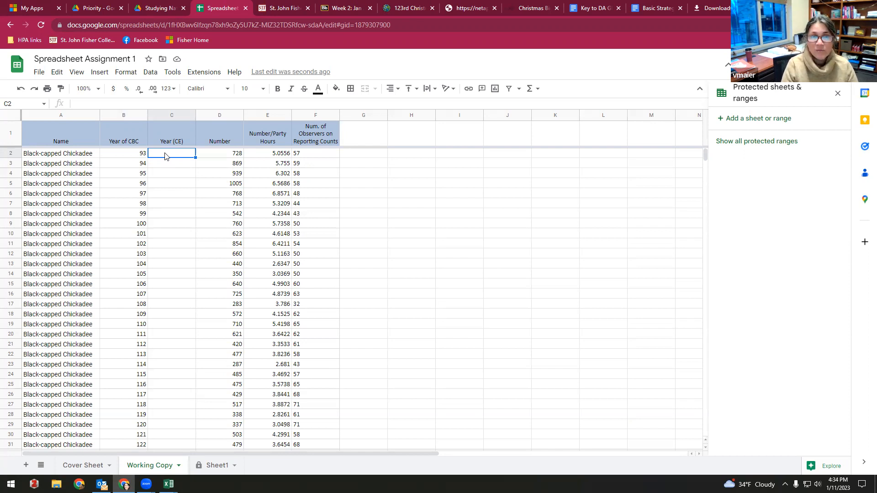
text(=)
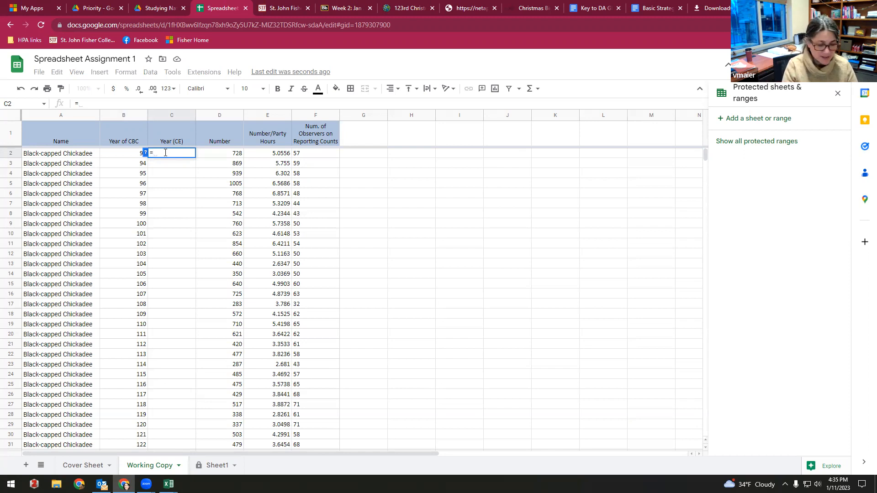
text(18)
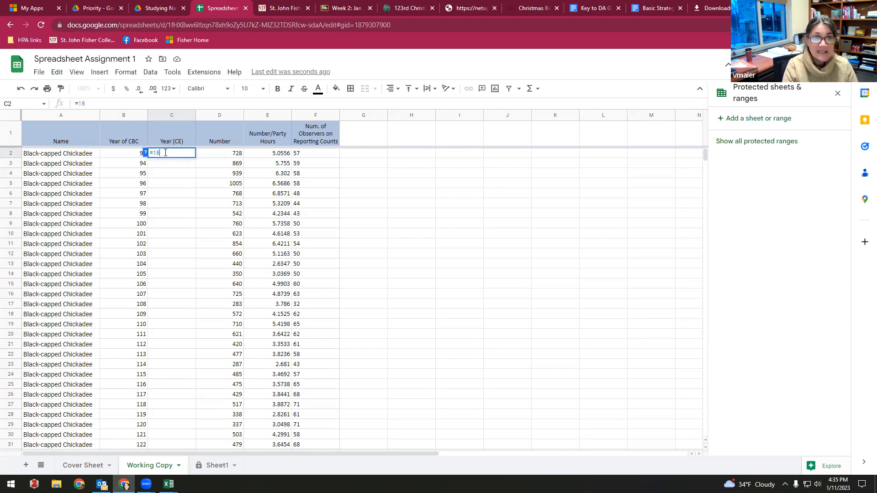
text(99+)
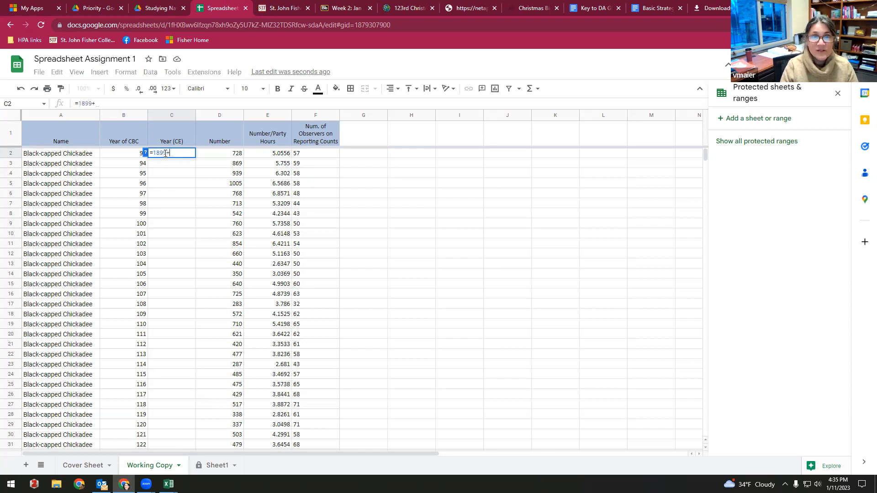
click(136, 156)
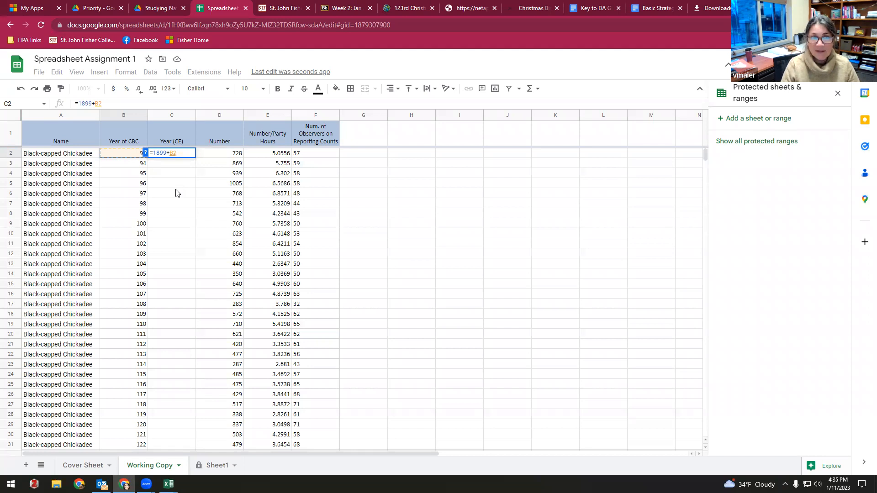
key(Return)
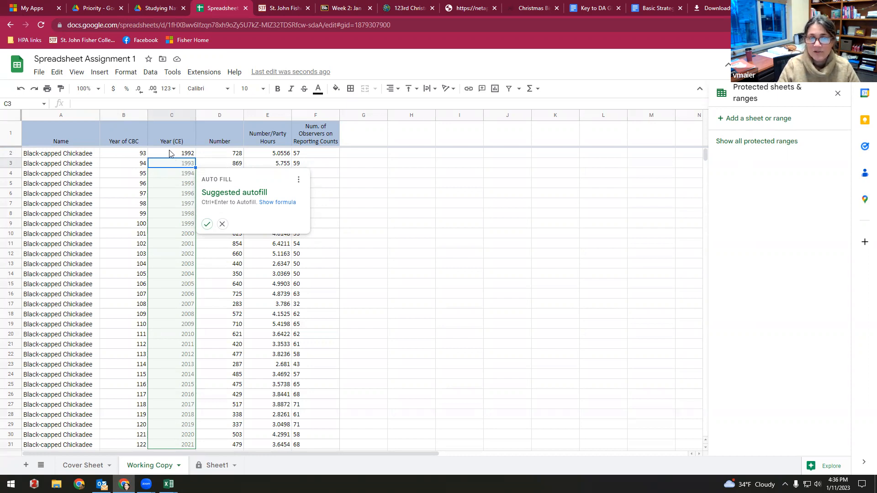
click(222, 225)
Step: Fill the C2 formula down through C31, and check the cell references in several of the filled Year (CE) cells
click(170, 155)
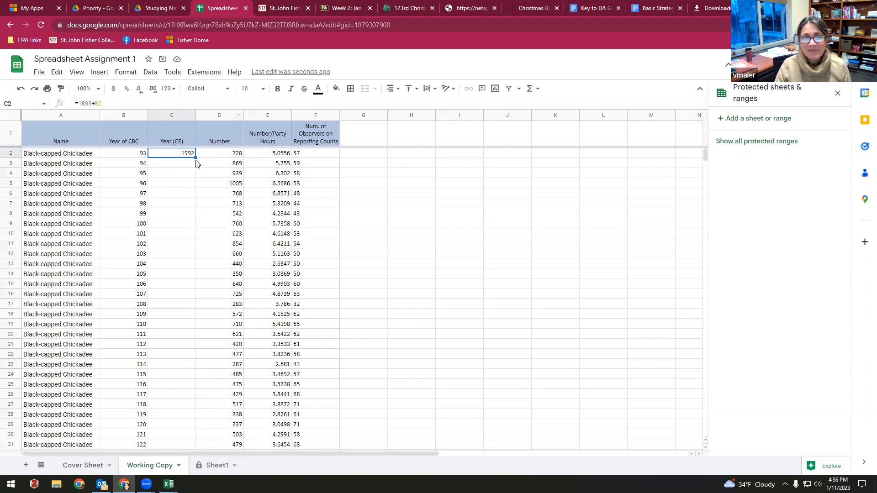
click(58, 157)
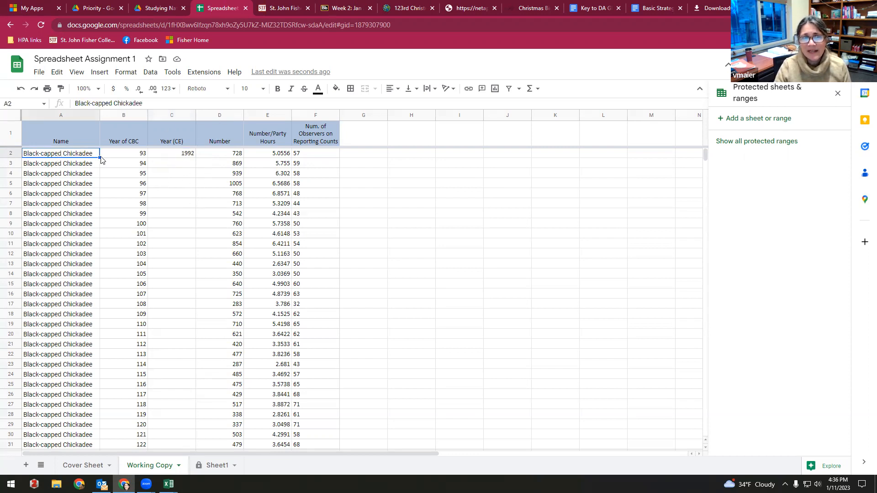
click(173, 155)
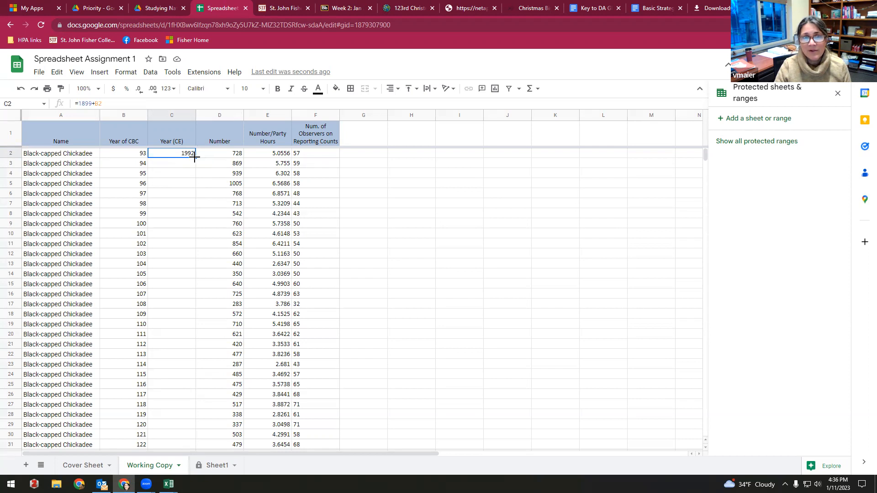
drag(194, 157, 184, 288)
scroll(405, 268, up, 4)
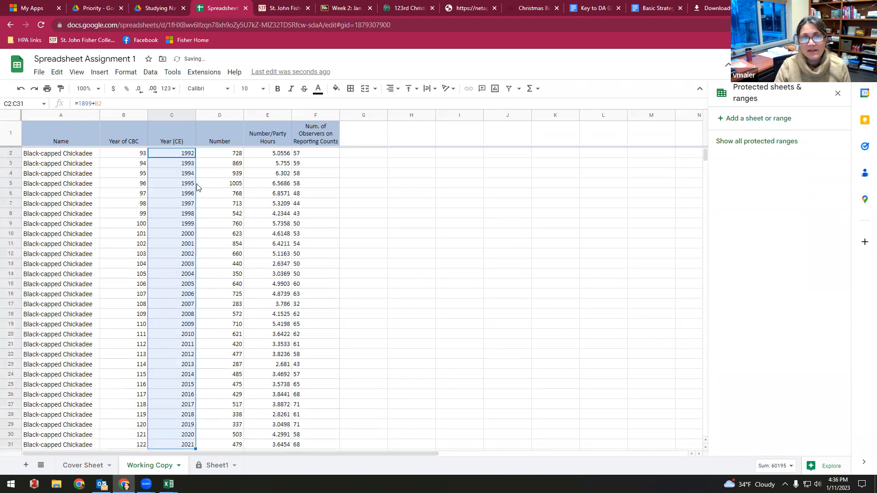
click(188, 173)
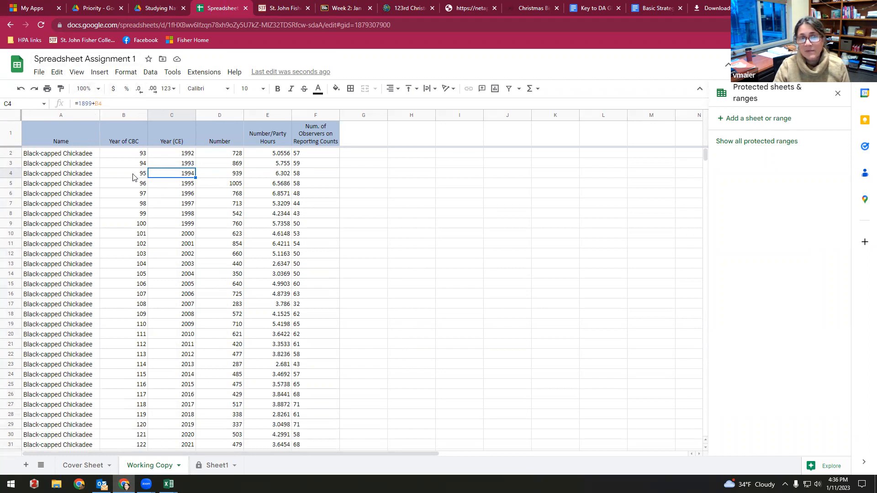
click(166, 185)
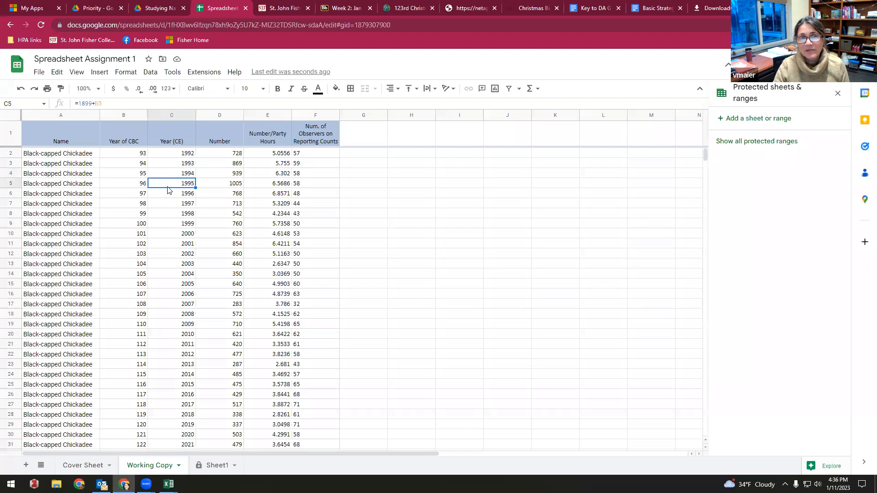
click(158, 197)
click(171, 154)
Step: Add "Created a year (CE) column calculated from the CBC count year variable" to the Cover Sheet's data transformations, save, and return to Working Copy
click(91, 465)
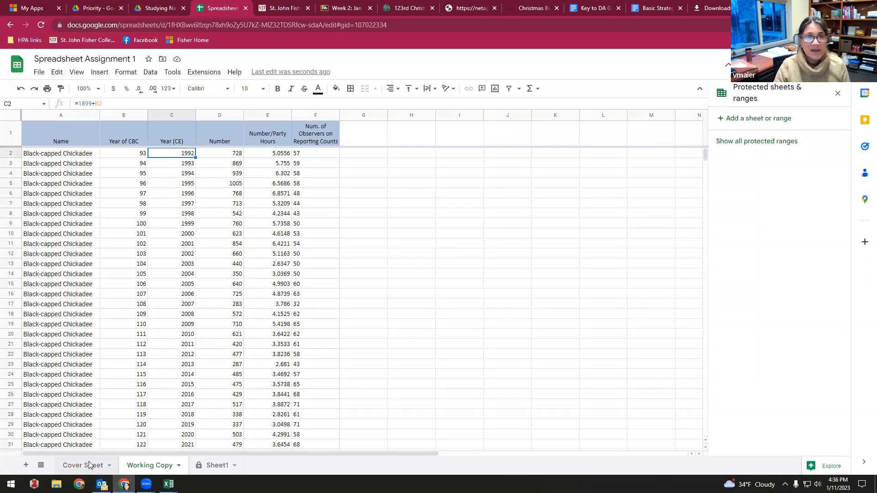
double_click(122, 213)
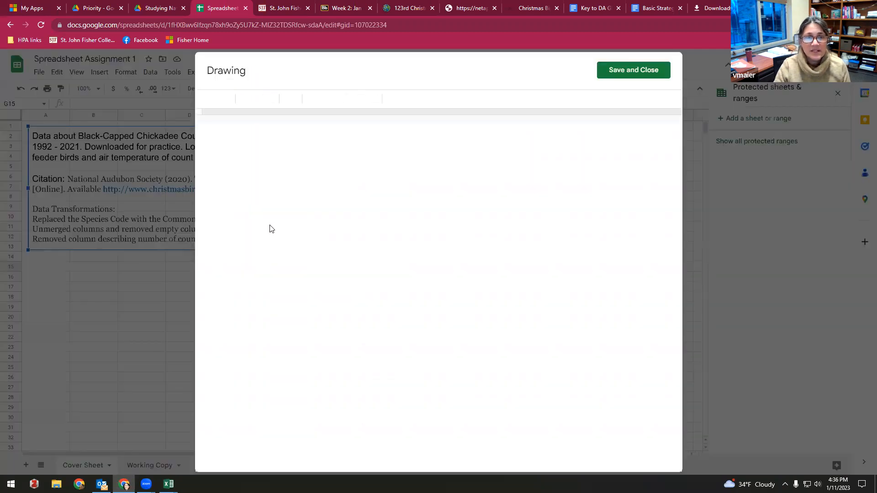
click(494, 246)
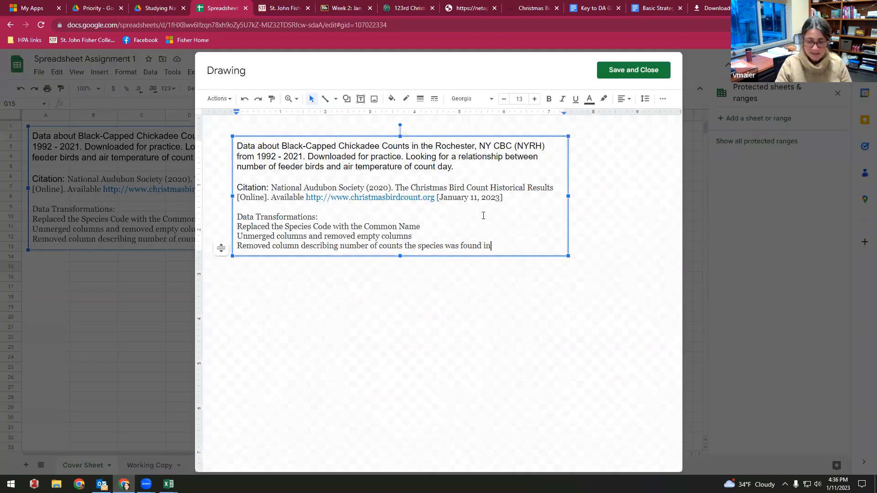
key(Return)
text(Create)
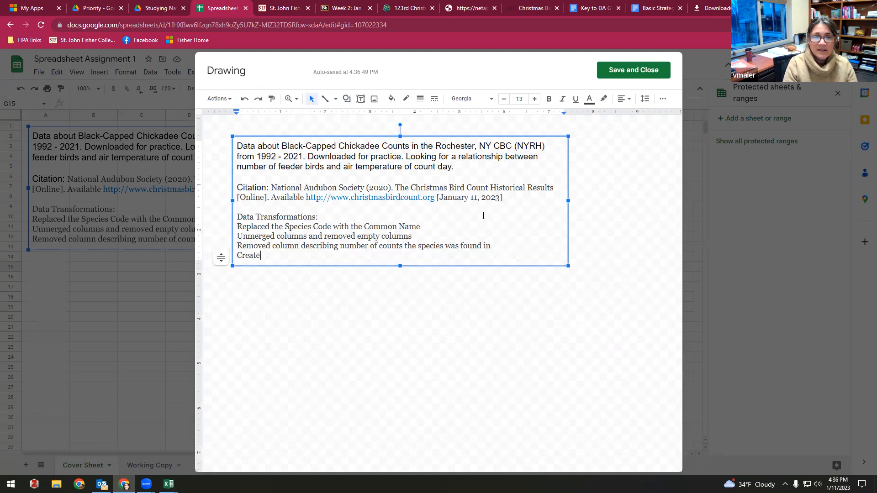
text(d a year)
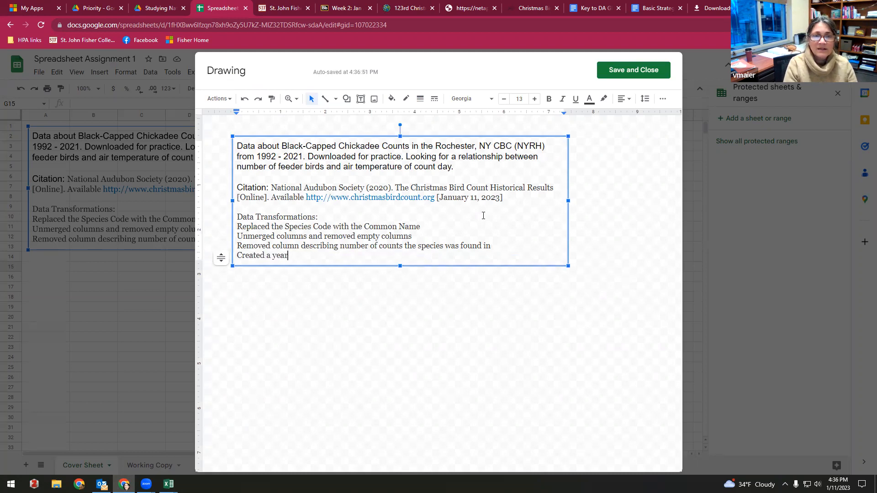
text( (CE) colum)
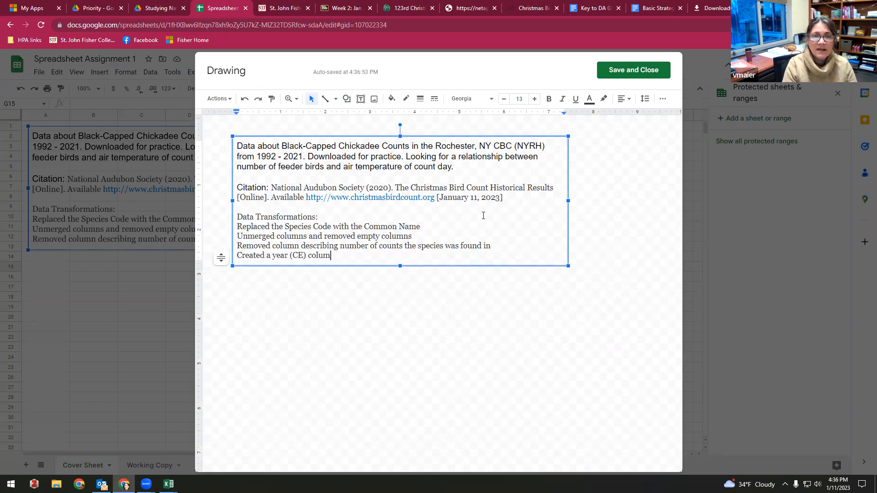
text(n calculated from the CBC count)
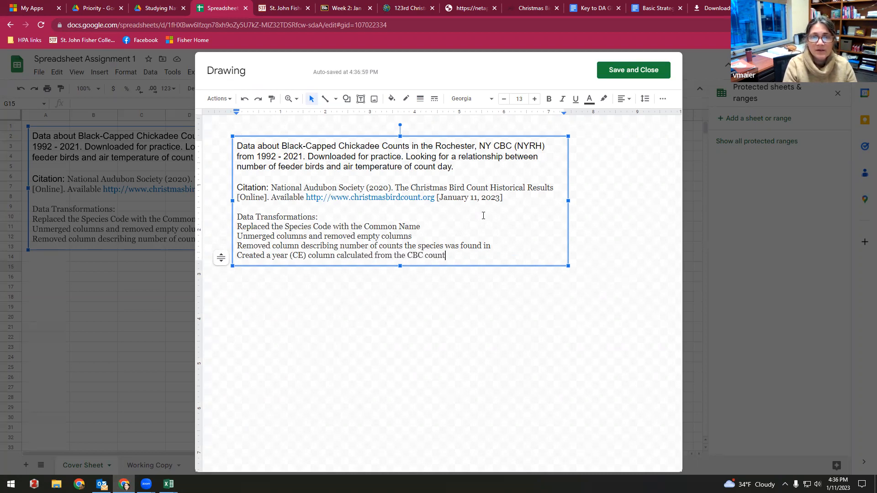
text( year data)
key(BackSpace)
text(variable)
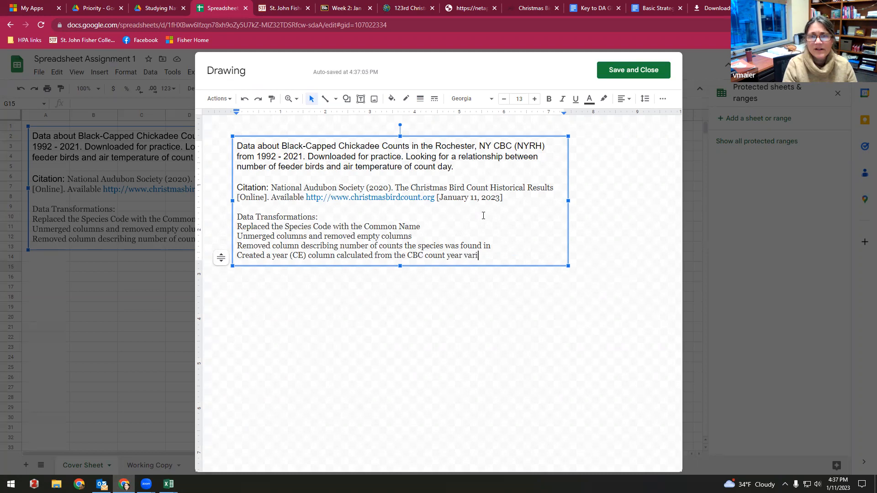
click(632, 72)
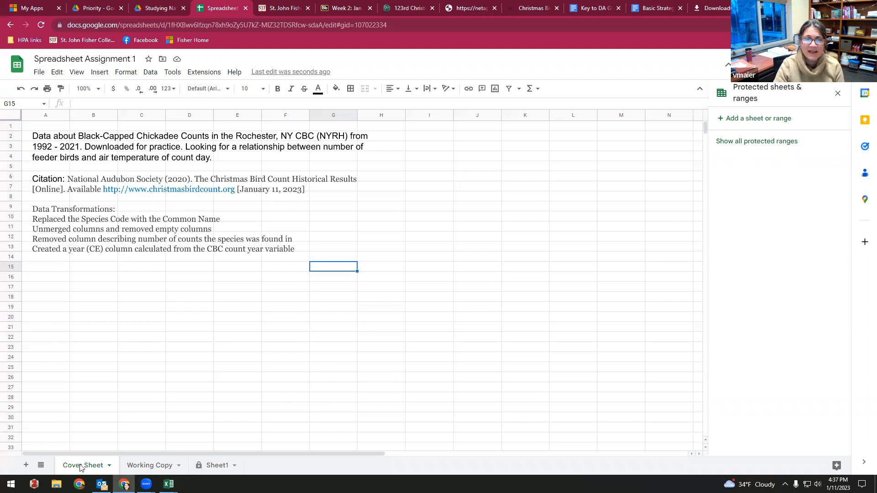
click(156, 468)
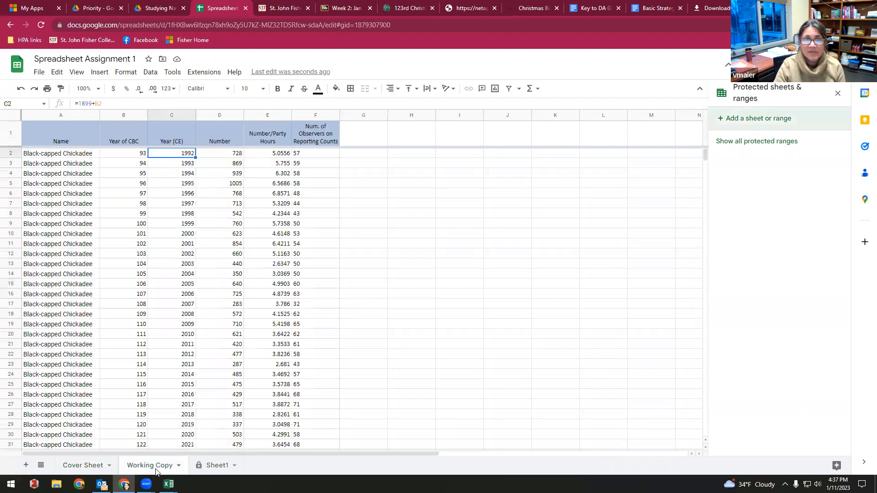